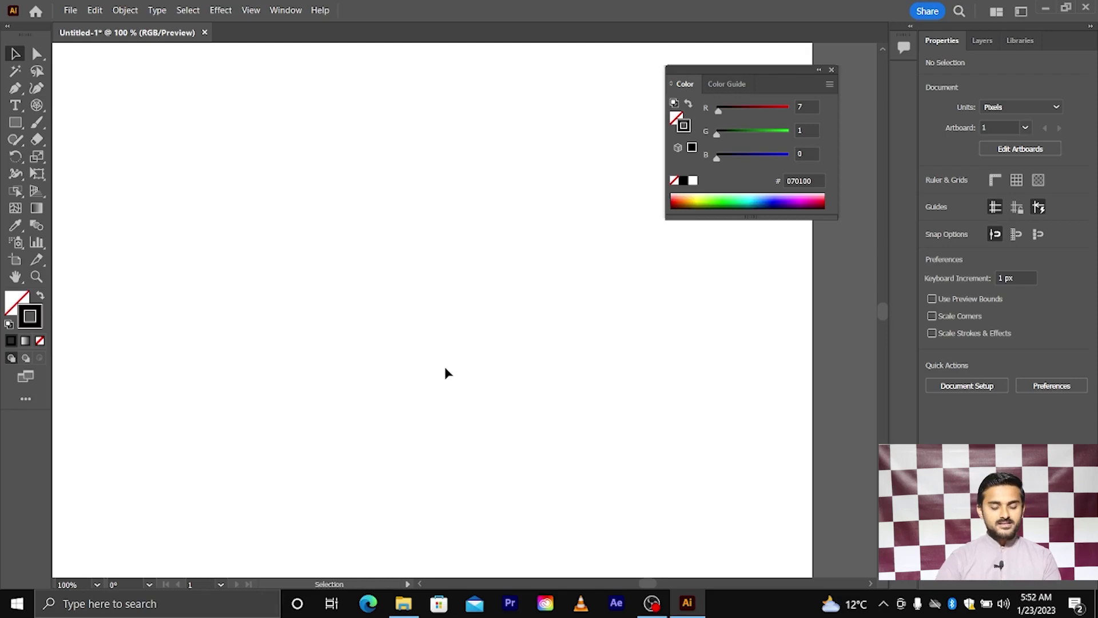
- Pick the Shape Builder tool, then switch to the Polar Grid Tool from the line flyout
scroll(446, 372, left, 2)
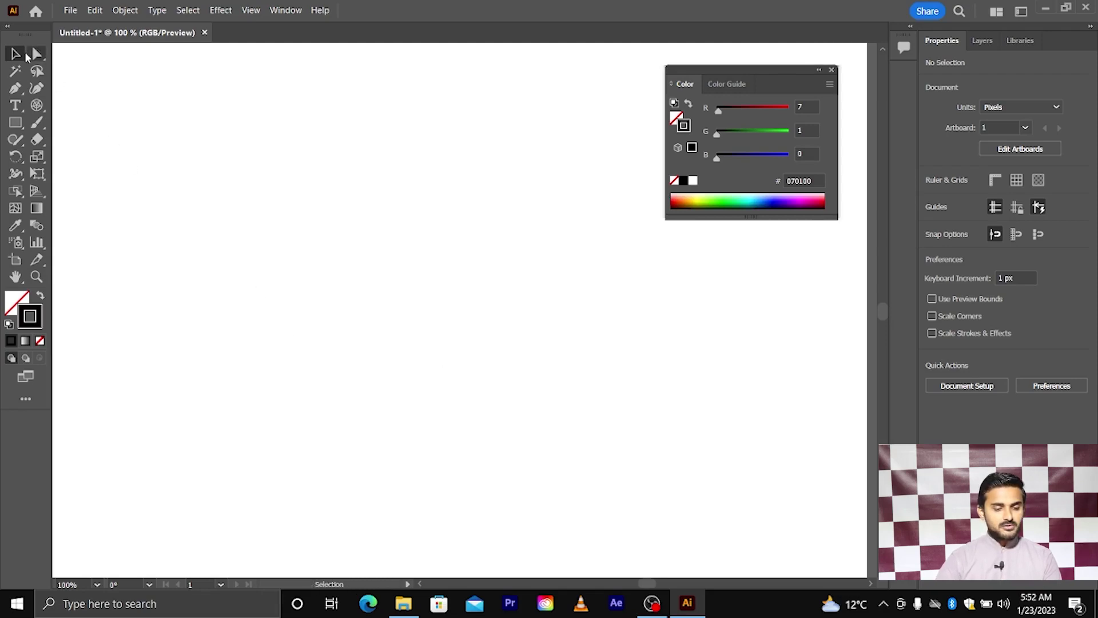
click(16, 191)
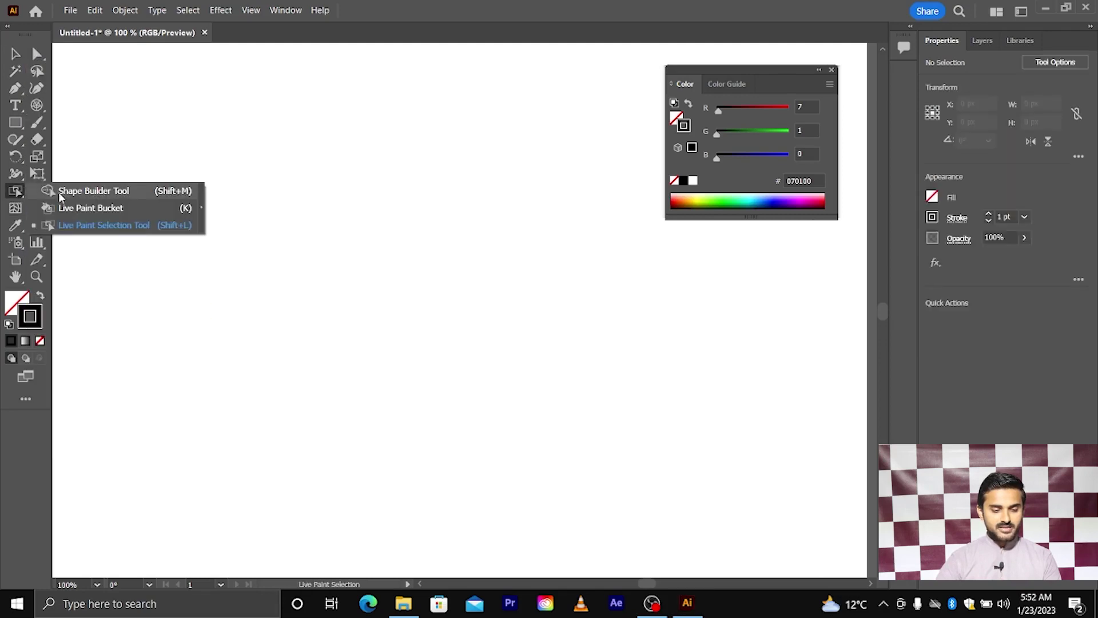
click(82, 191)
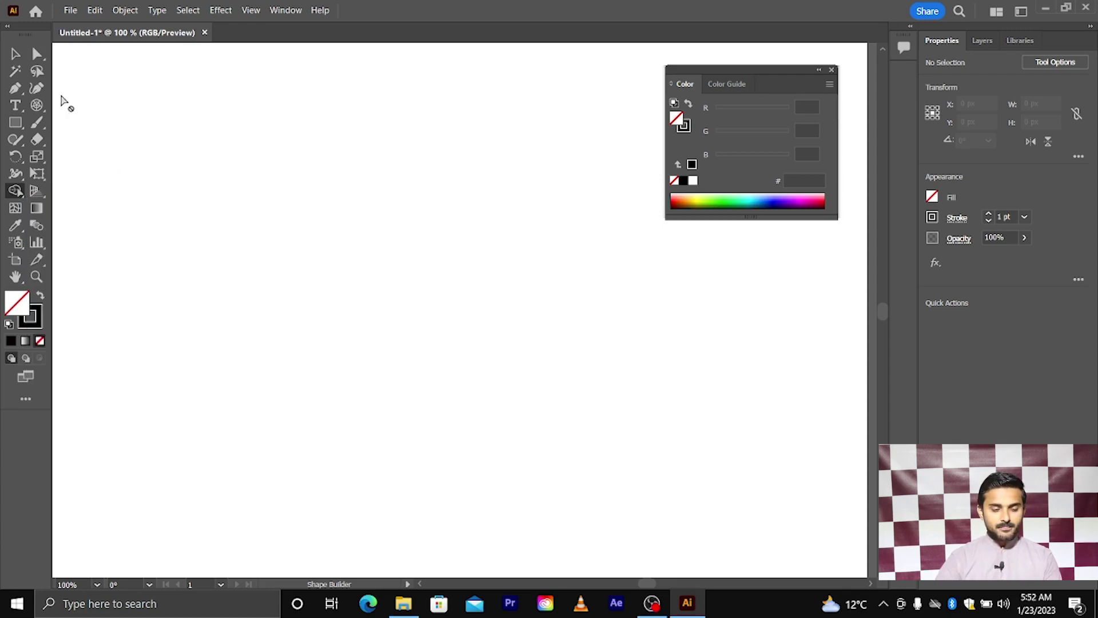
click(37, 110)
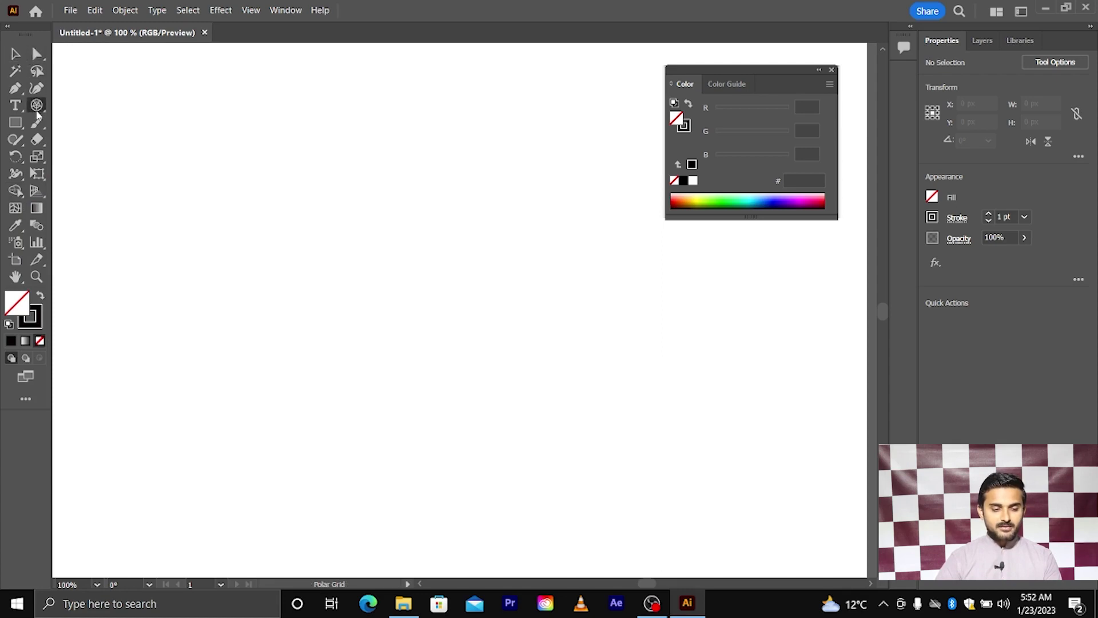
right_click(36, 115)
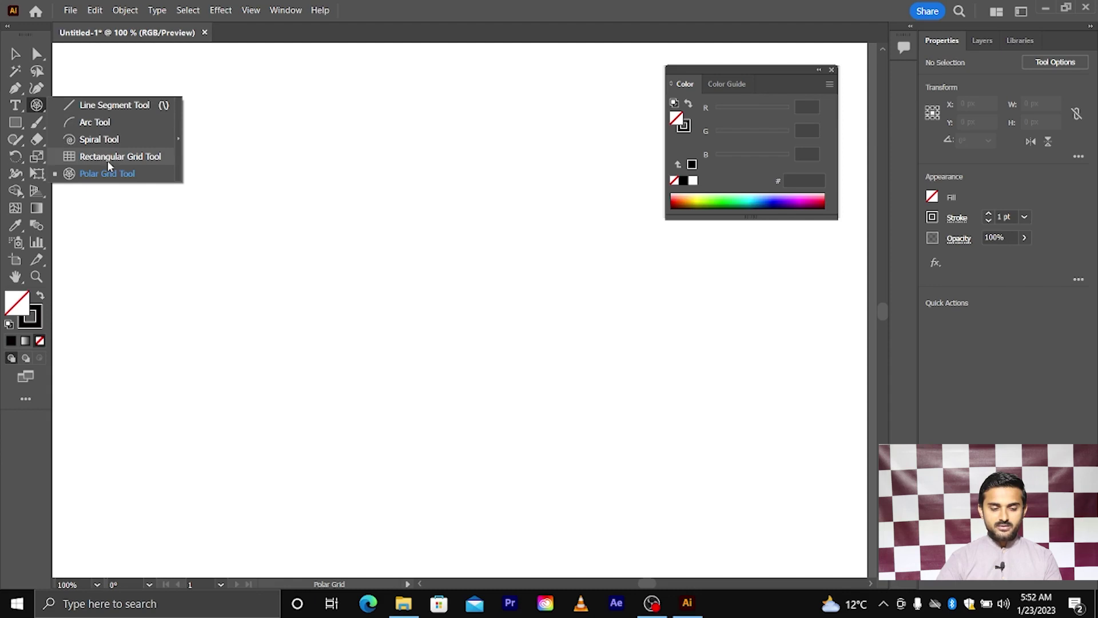
click(113, 176)
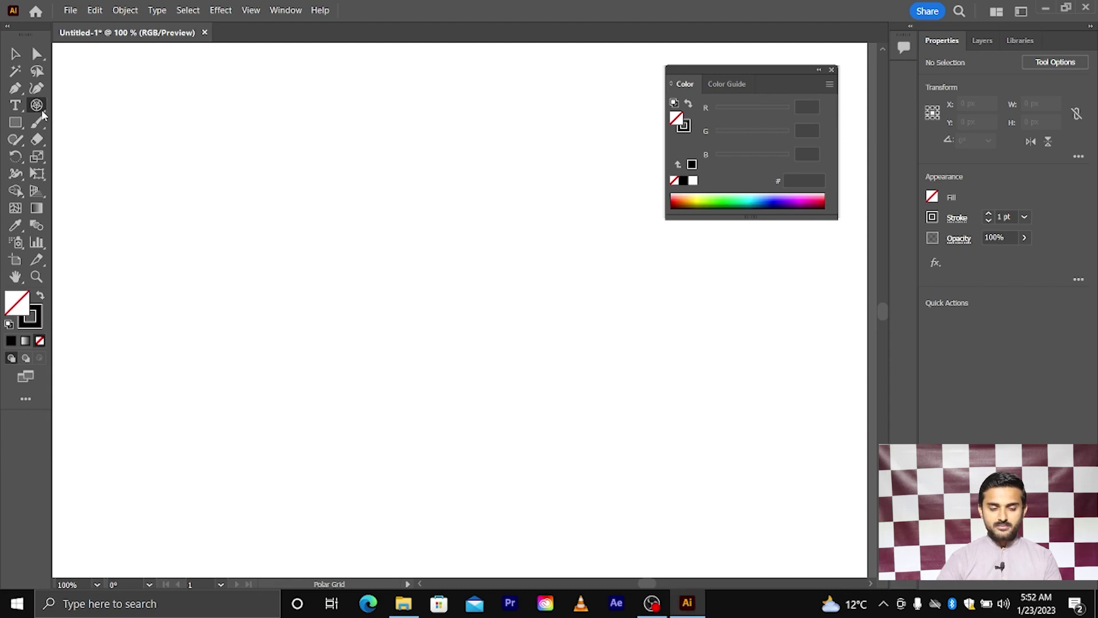
- Draw a horizontal line, two crossing diagonals and a near-vertical line with Line Segment
drag(40, 110, 108, 105)
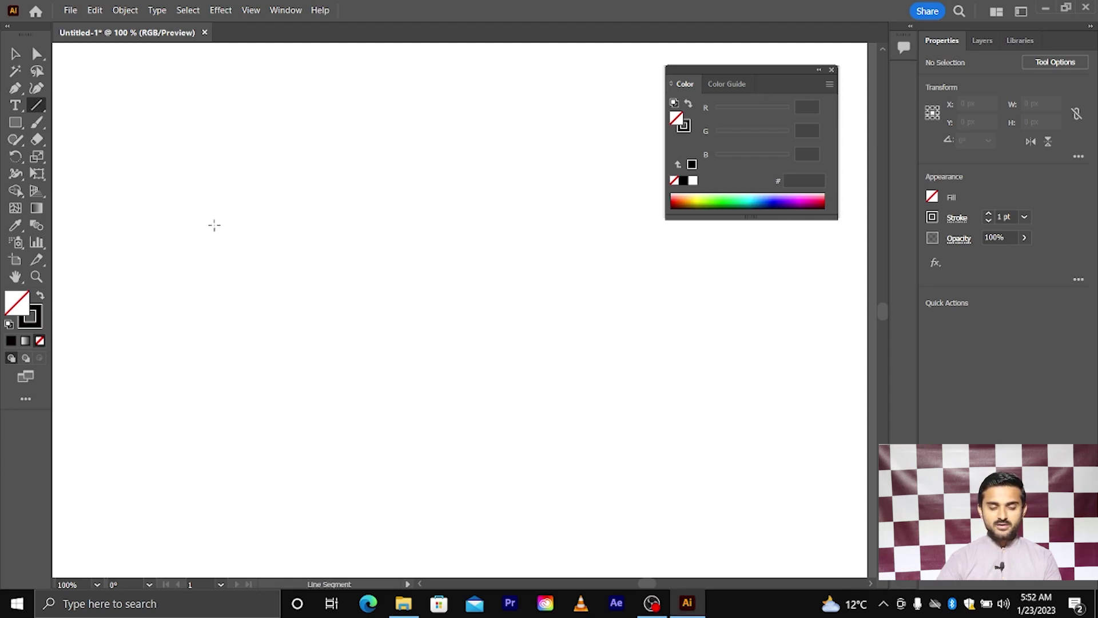
mouse_move(213, 225)
mouse_down()
mouse_move(517, 251)
mouse_move(544, 225)
mouse_up()
drag(215, 289, 467, 463)
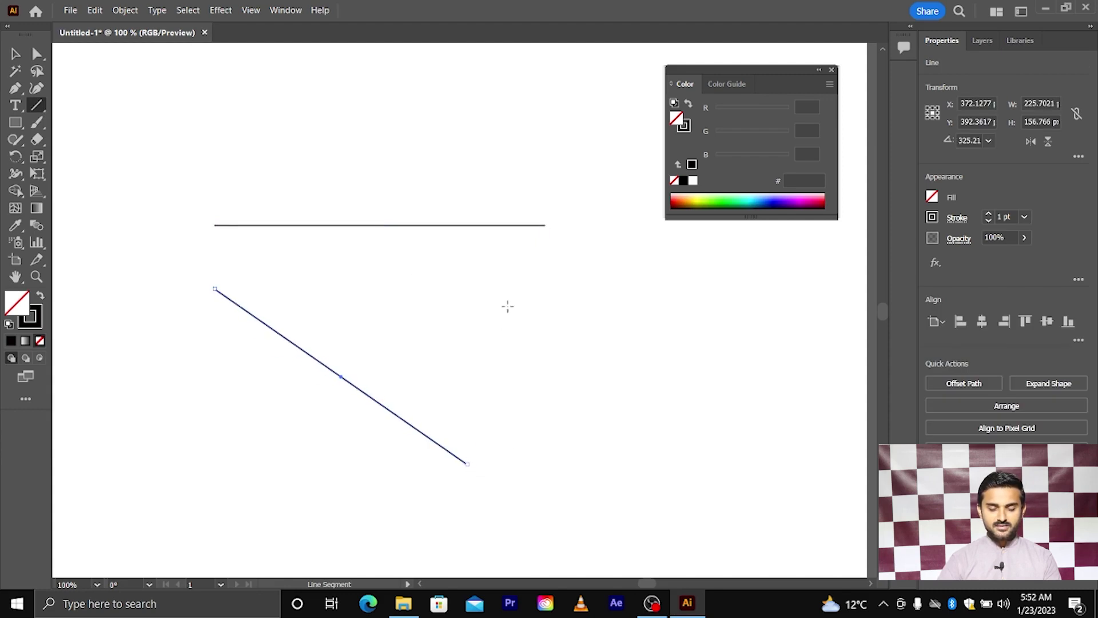
drag(507, 307, 346, 458)
drag(190, 181, 178, 410)
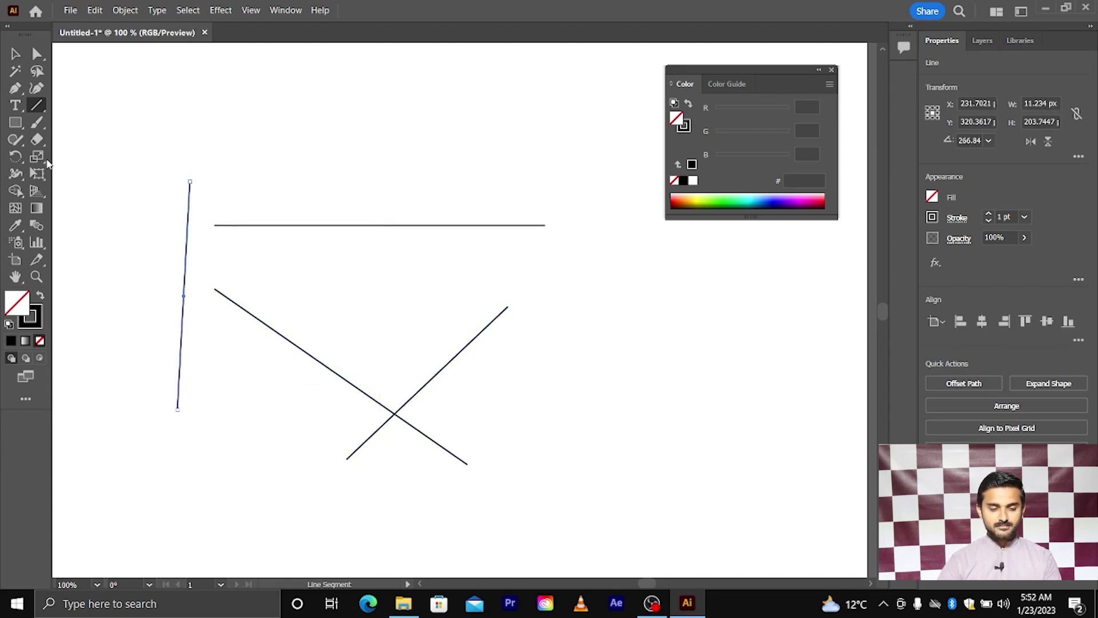
- Draw four arcs across the artboard with the Arc tool
click(40, 106)
click(94, 122)
drag(215, 274, 393, 77)
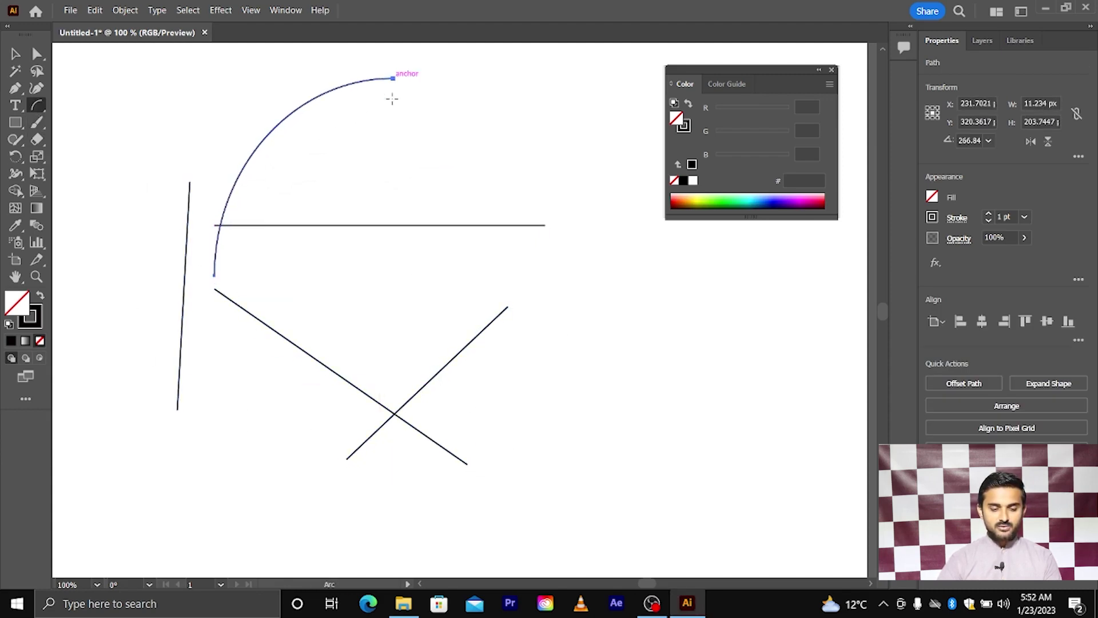
drag(330, 308, 492, 110)
drag(540, 341, 629, 188)
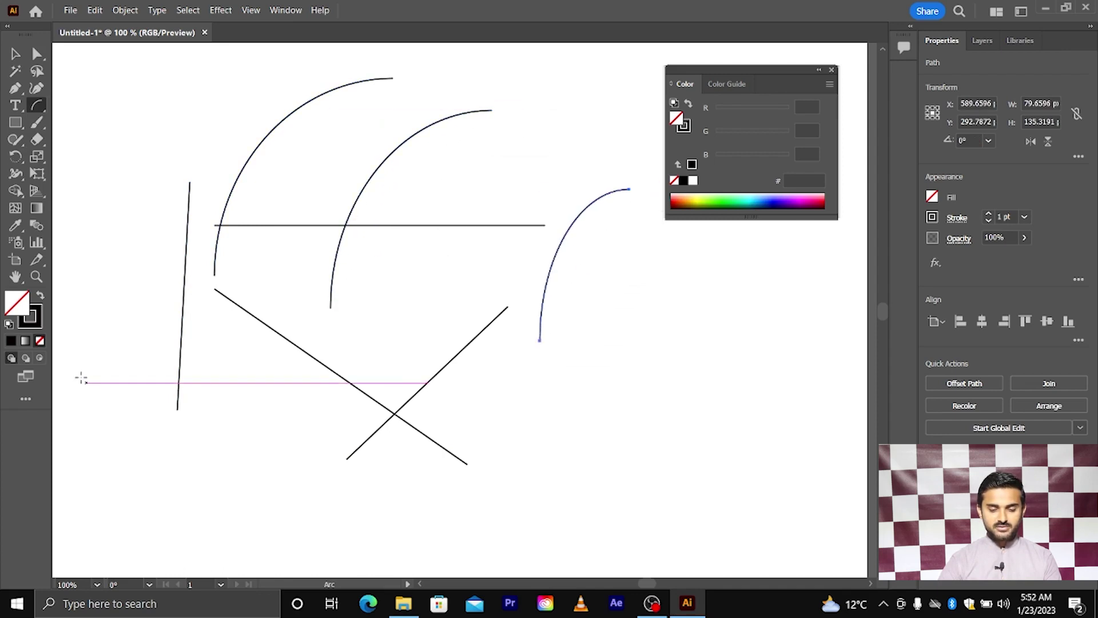
drag(74, 366, 175, 240)
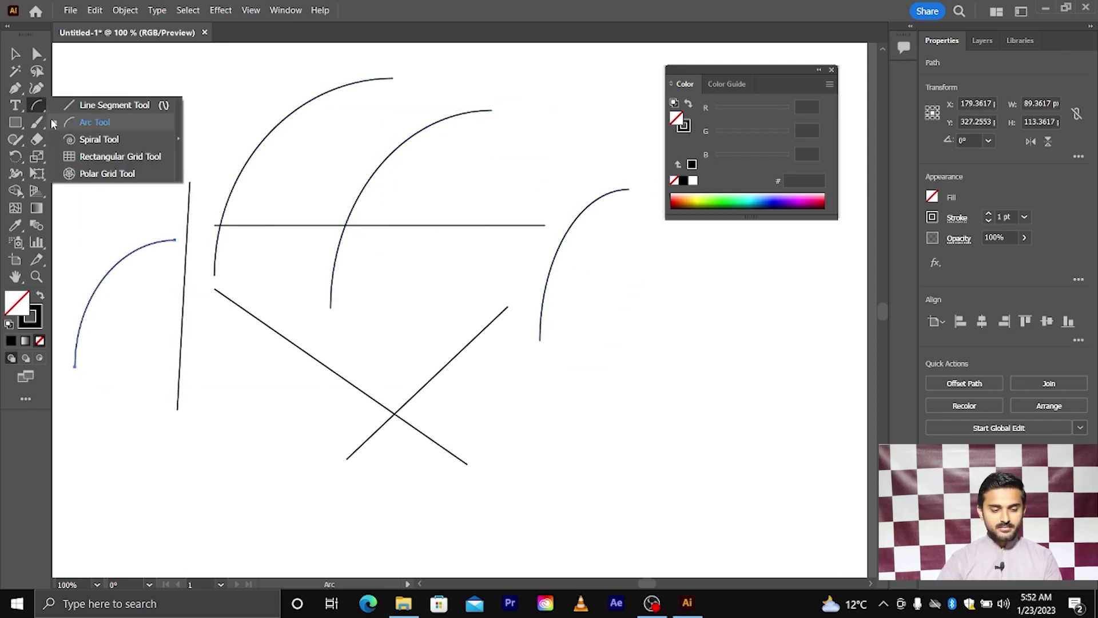
- Draw a spiral in the lower right with the Spiral tool
drag(43, 108, 86, 140)
drag(669, 389, 729, 273)
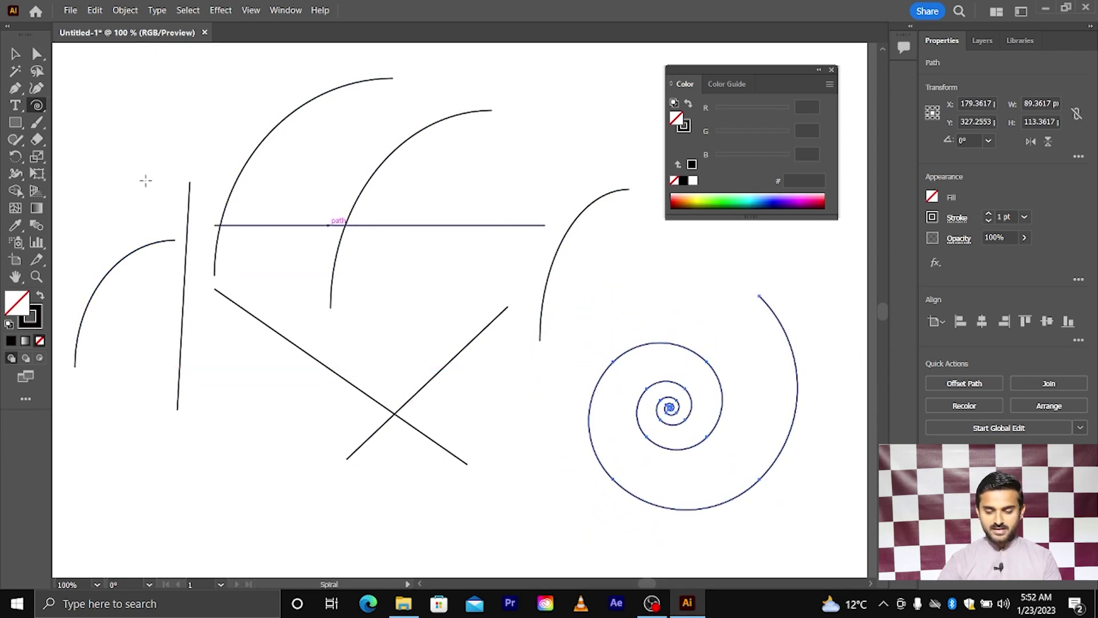
drag(37, 105, 56, 127)
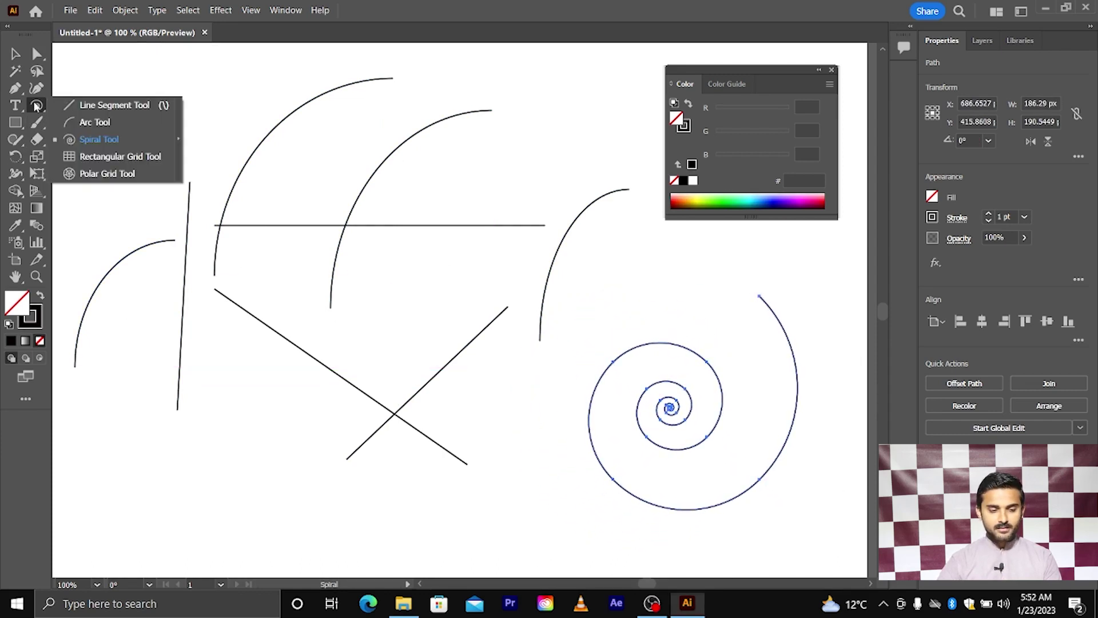
- Draw a 6×6 rectangular grid with the Rectangular Grid tool
click(91, 157)
scroll(417, 294, down, 1)
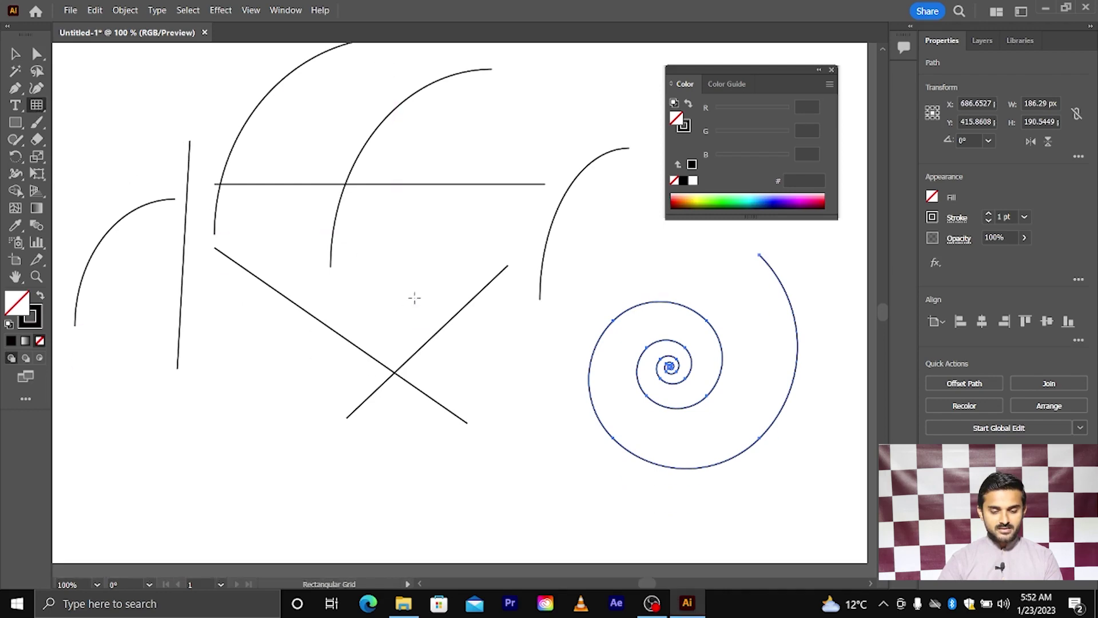
alt+scroll(194, 391, up, 2)
alt+scroll(195, 391, up, 5)
drag(330, 294, 509, 415)
scroll(490, 412, right, 1)
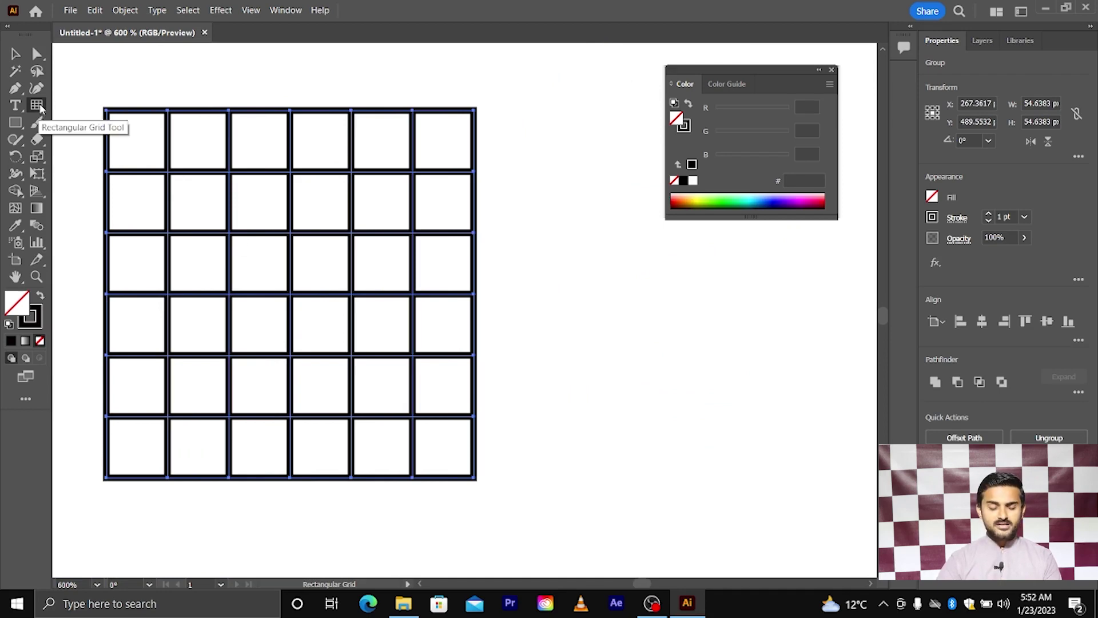
- Draw a polar grid to its right, then select and delete both grids
drag(39, 108, 80, 172)
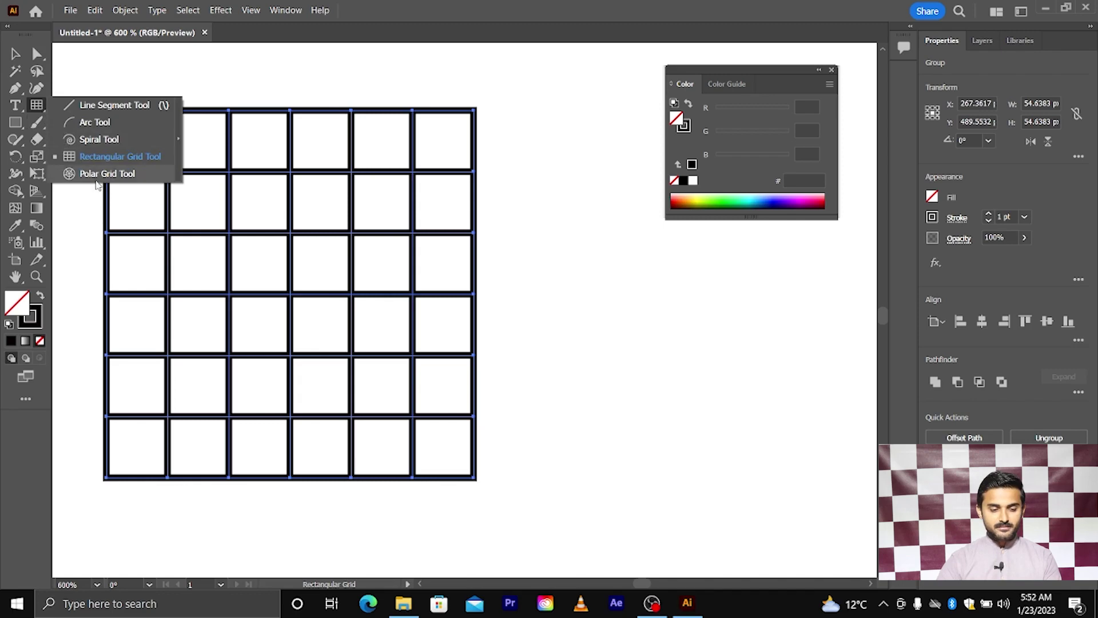
drag(681, 304, 776, 472)
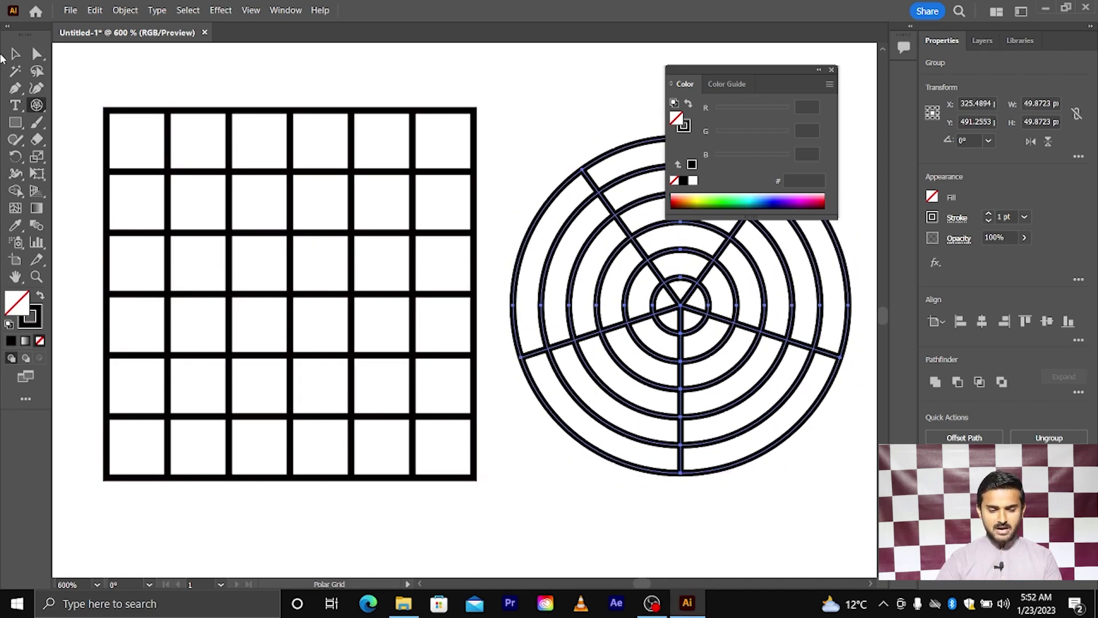
click(15, 53)
key(Delete)
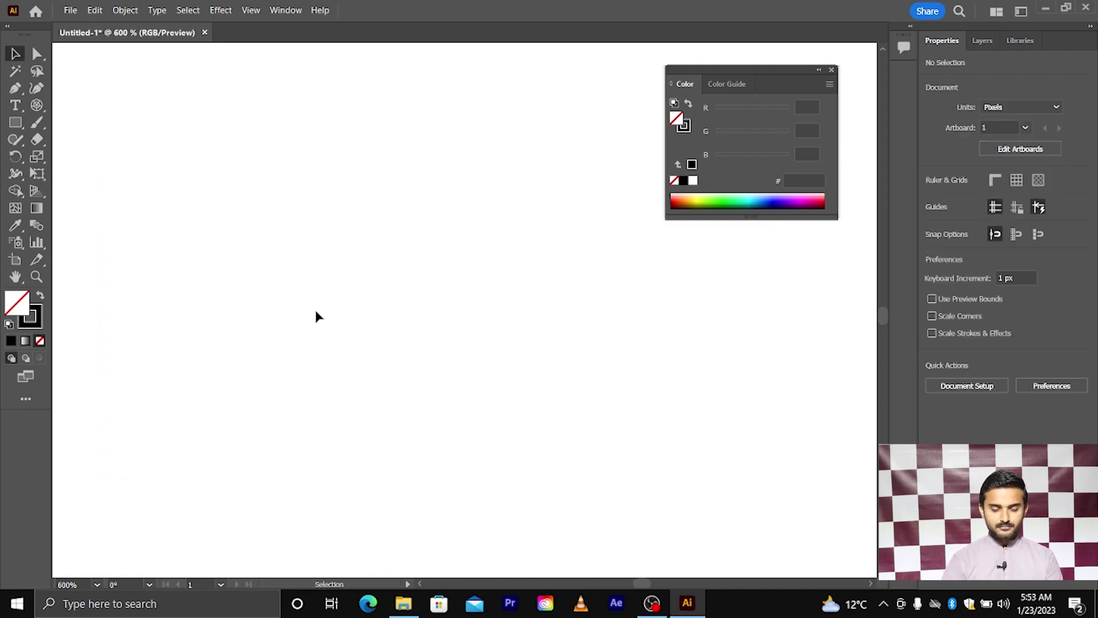
- Activate the Shape Builder tool (Shift+M) from the toolbar
click(17, 192)
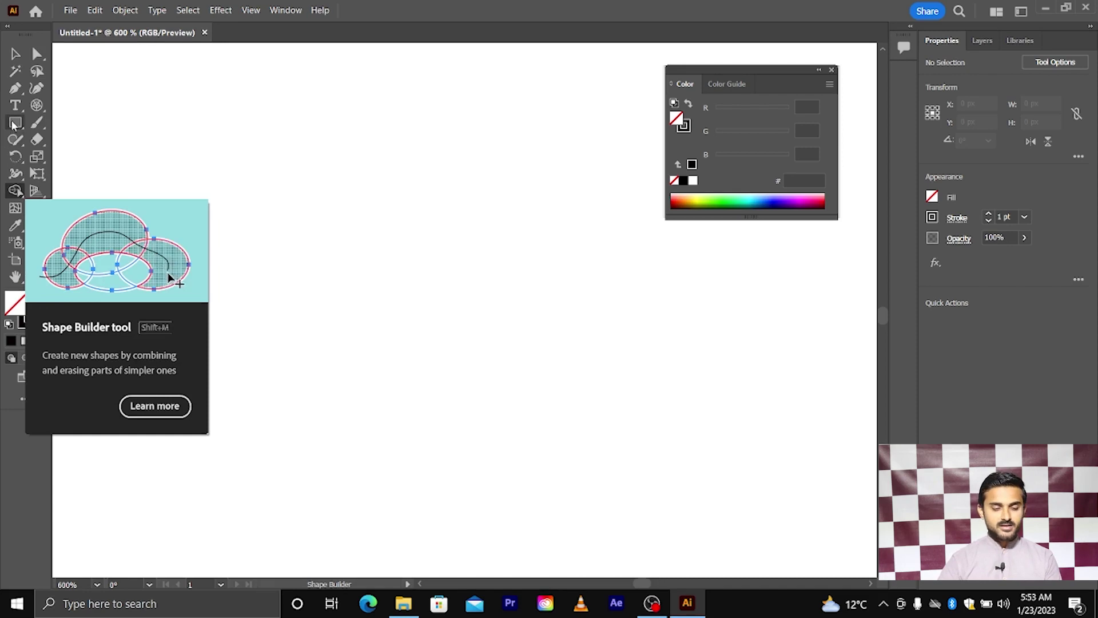
- Draw a large black-filled, no-stroke circle and Alt-drag an overlapping copy to the right
drag(16, 122, 71, 154)
drag(219, 228, 343, 351)
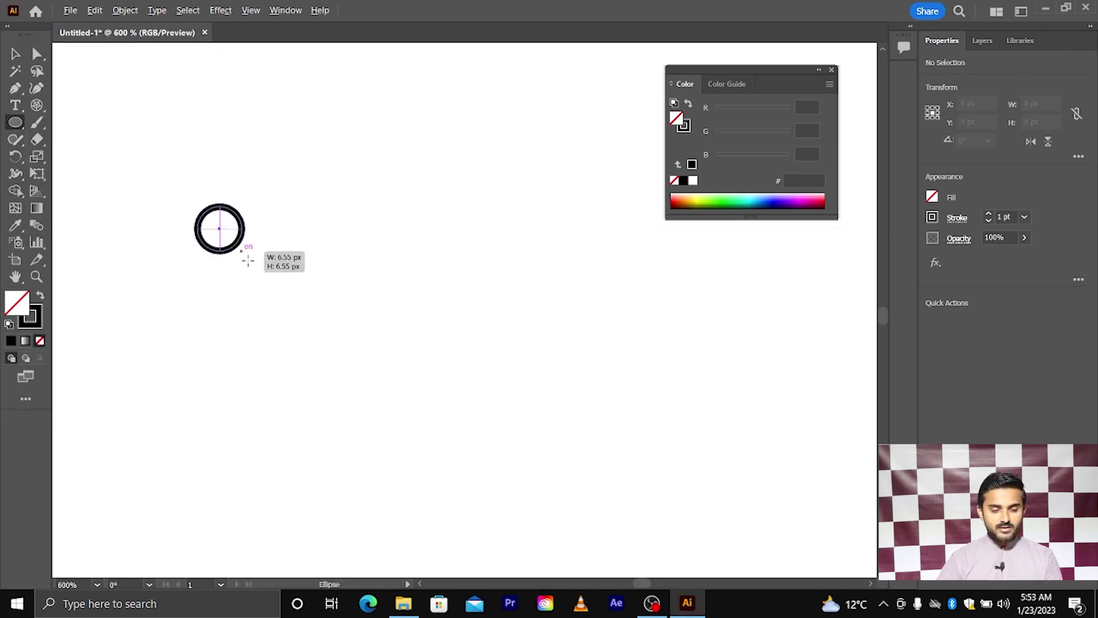
click(16, 53)
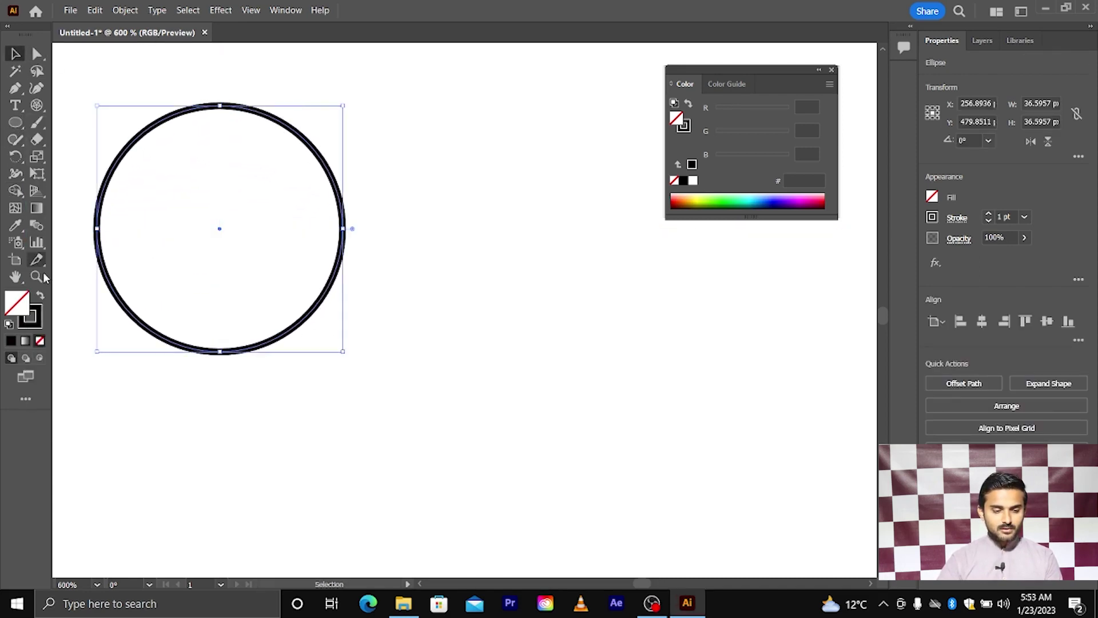
click(40, 296)
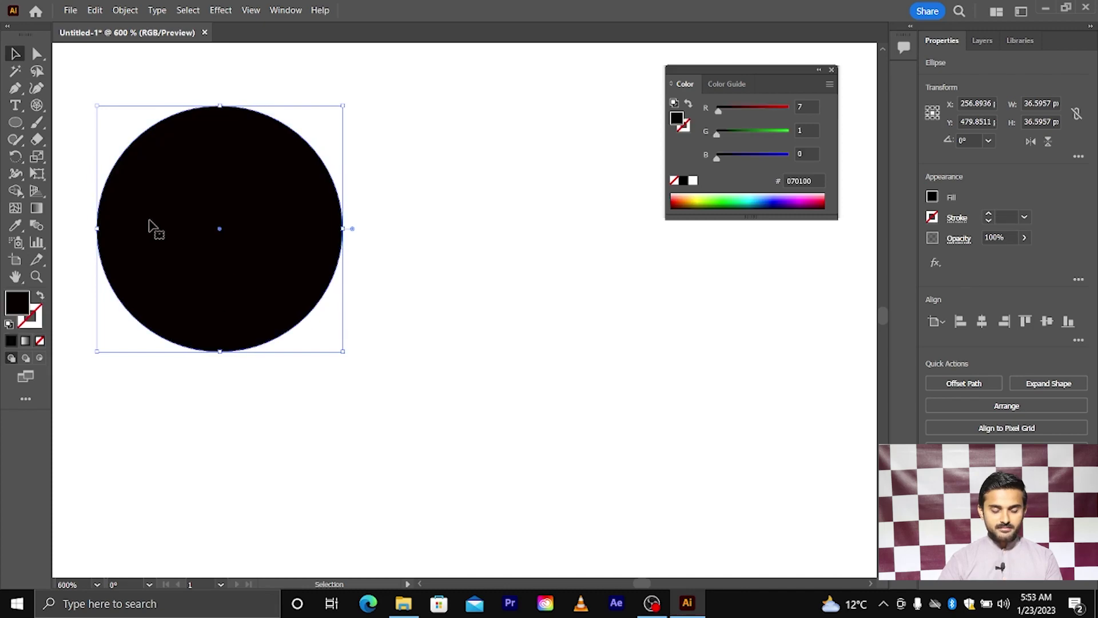
drag(151, 234, 327, 243)
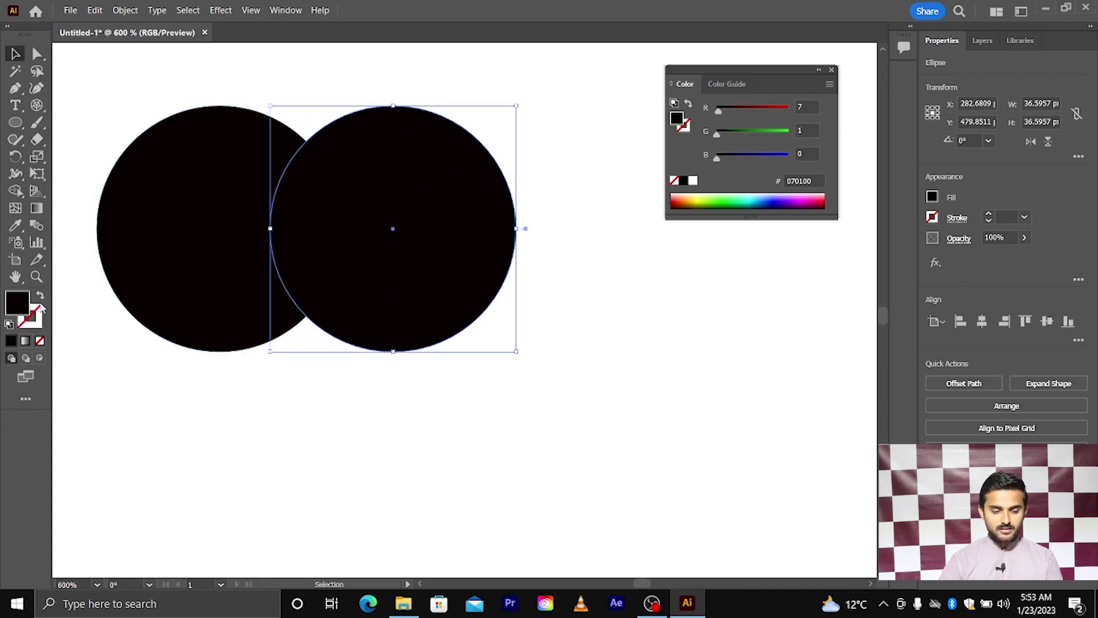
- Fill the copy with dark red #841506, select both circles and switch to Shape Builder
double_click(17, 303)
click(537, 289)
click(701, 211)
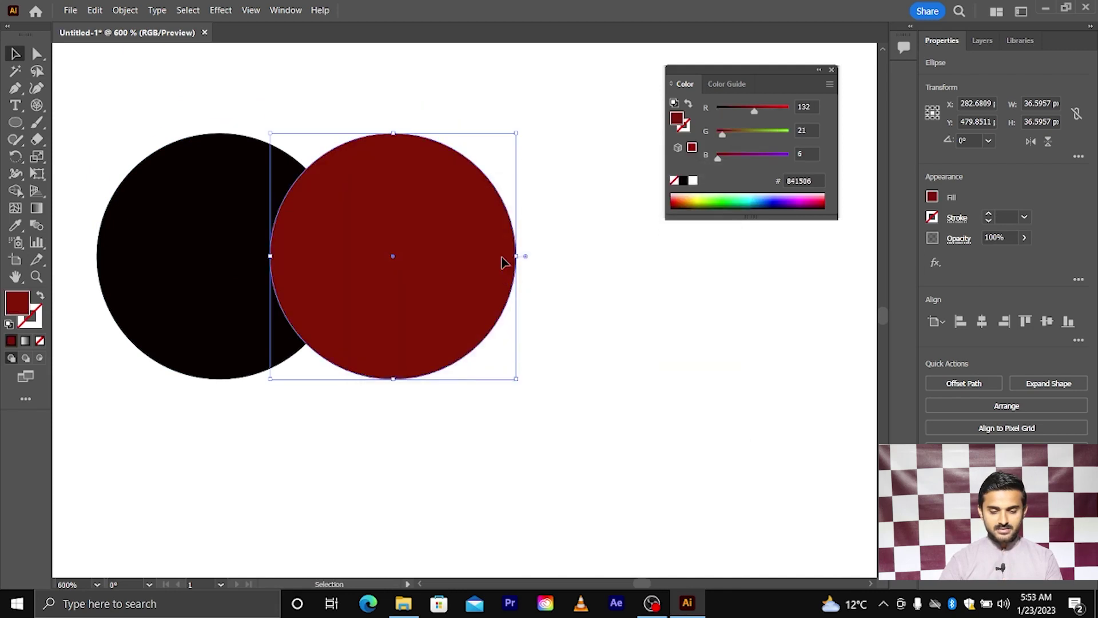
scroll(502, 262, up, 2)
drag(144, 110, 552, 421)
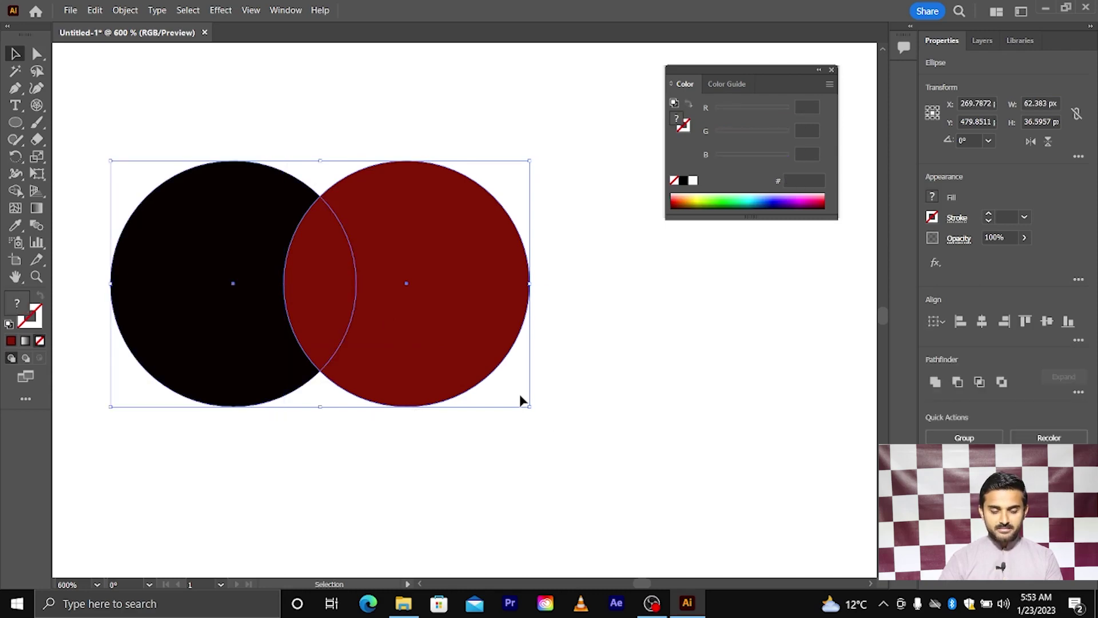
key(shift+m)
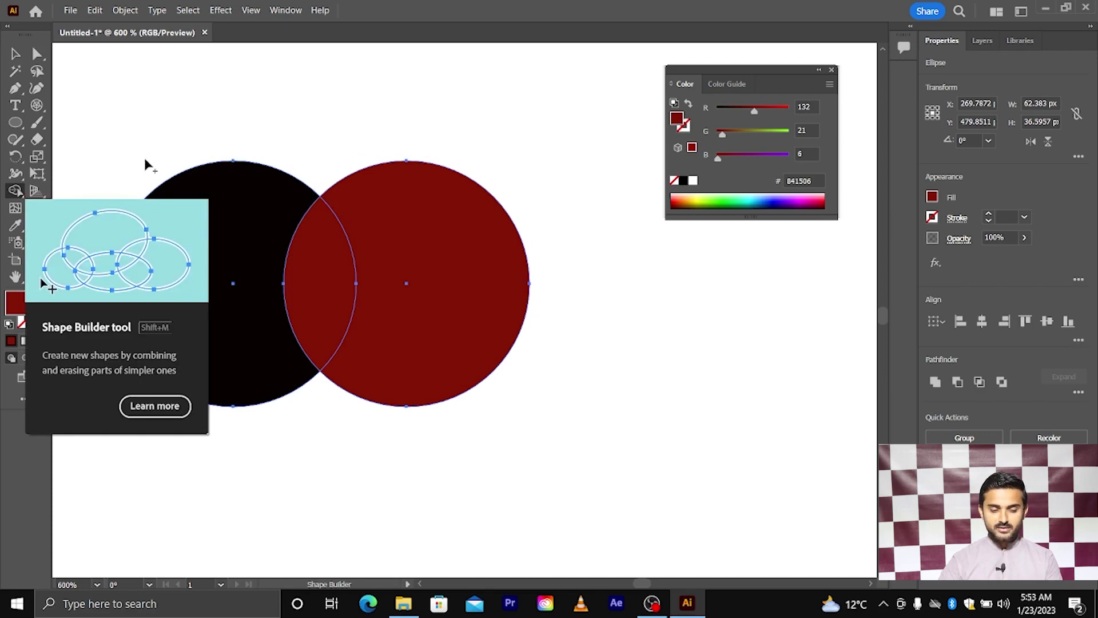
- Undo the first merge, then Shape Builder-drag from the left circle into the overlap lens
scroll(478, 73, up, 2)
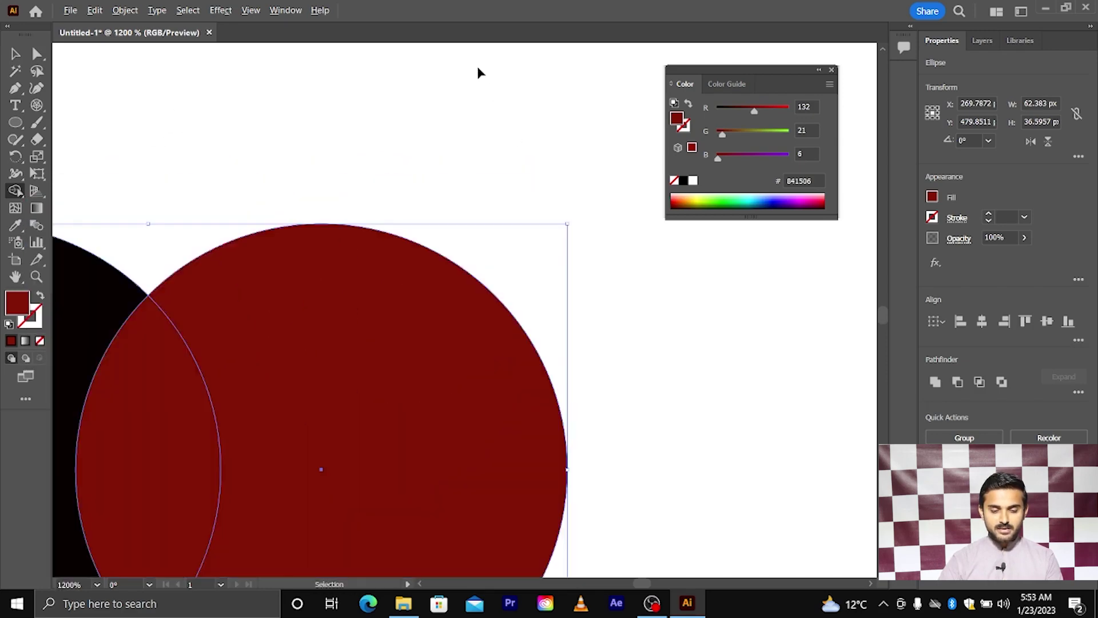
scroll(395, 105, up, 1)
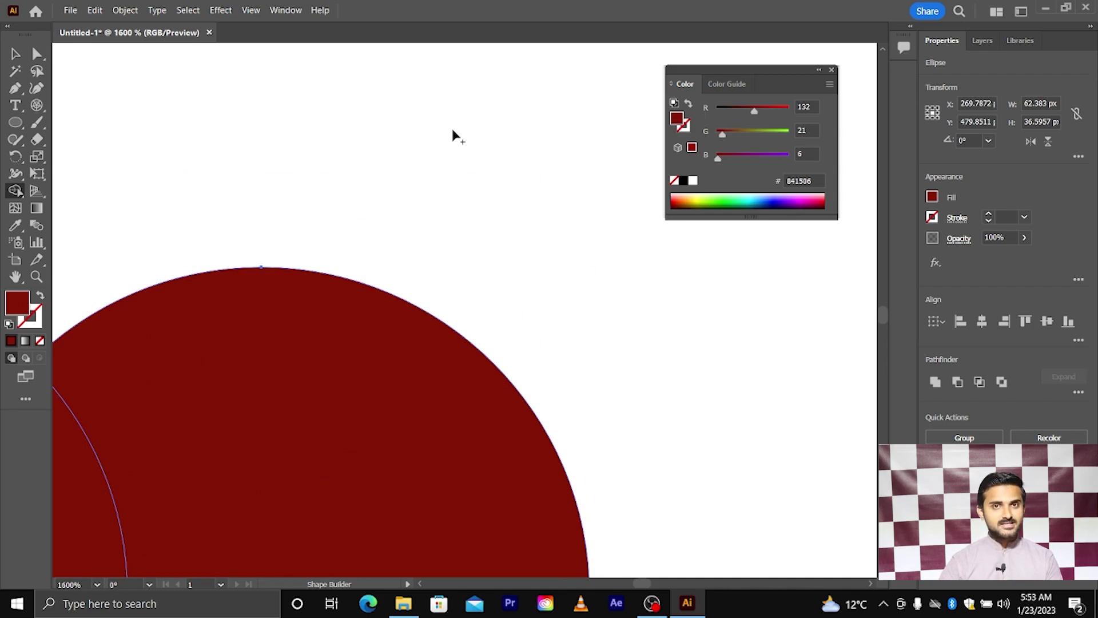
scroll(464, 130, down, 1)
scroll(464, 131, down, 2)
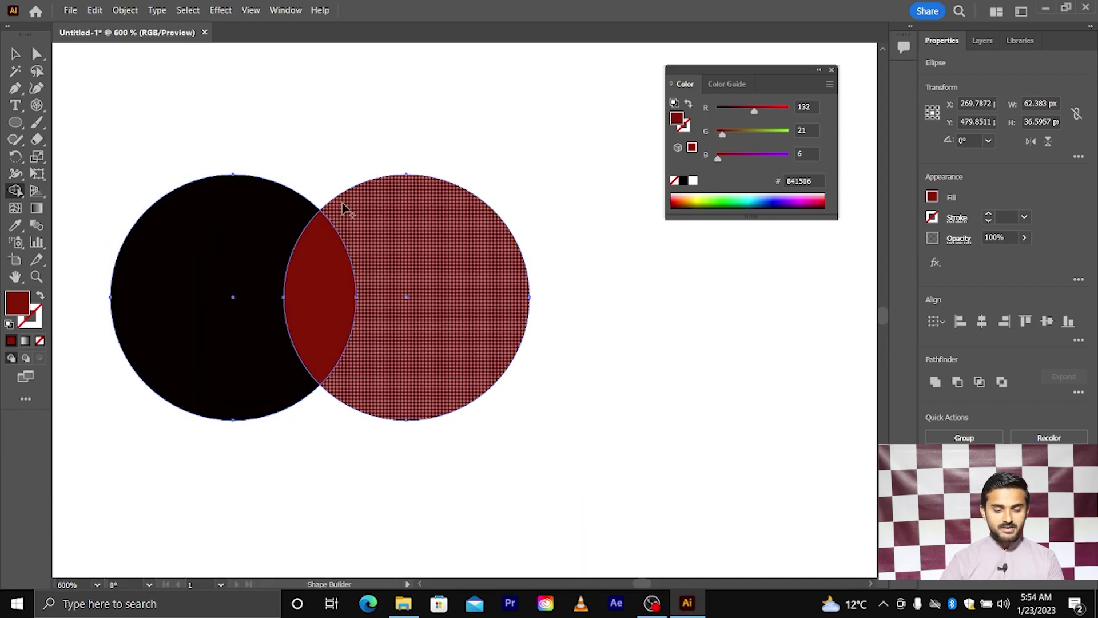
drag(216, 279, 421, 262)
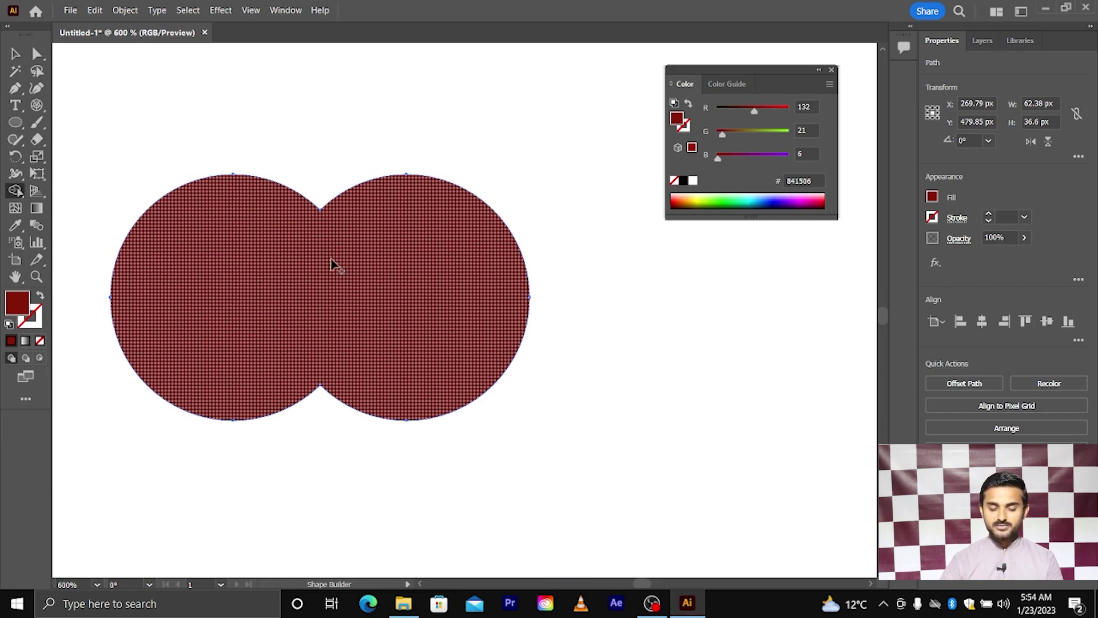
key(ctrl)
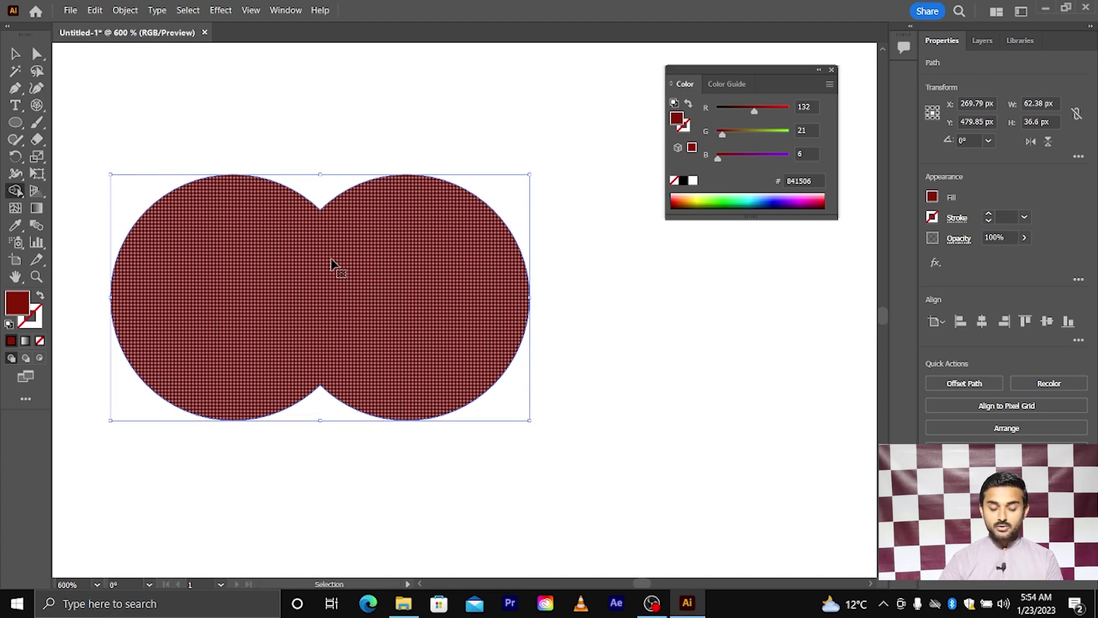
key(ctrl+z)
scroll(327, 266, down, 1)
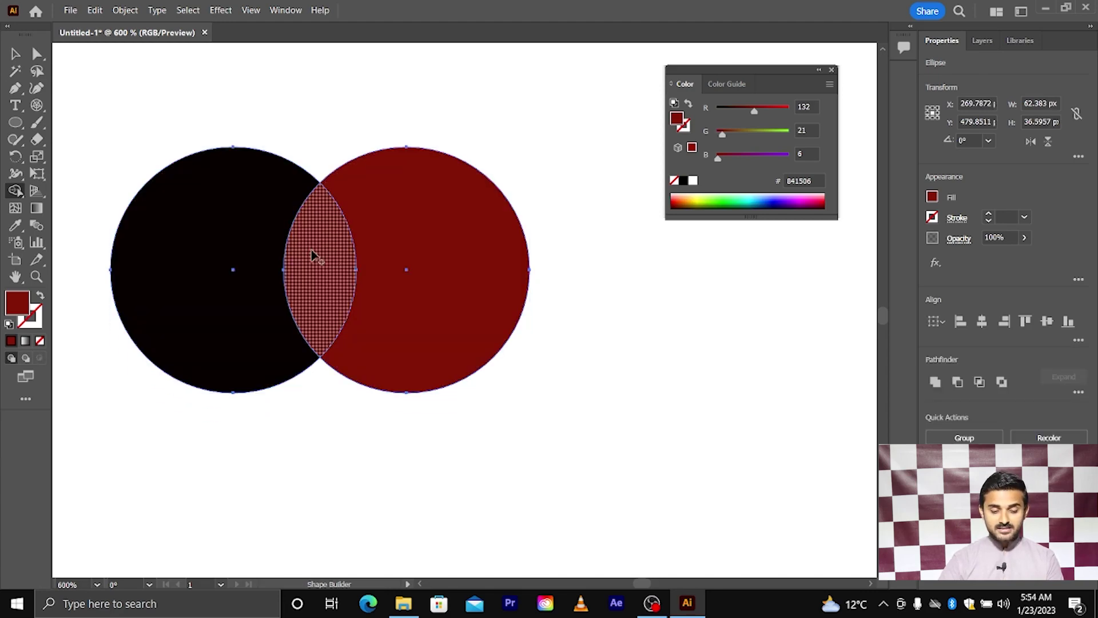
drag(292, 264, 238, 288)
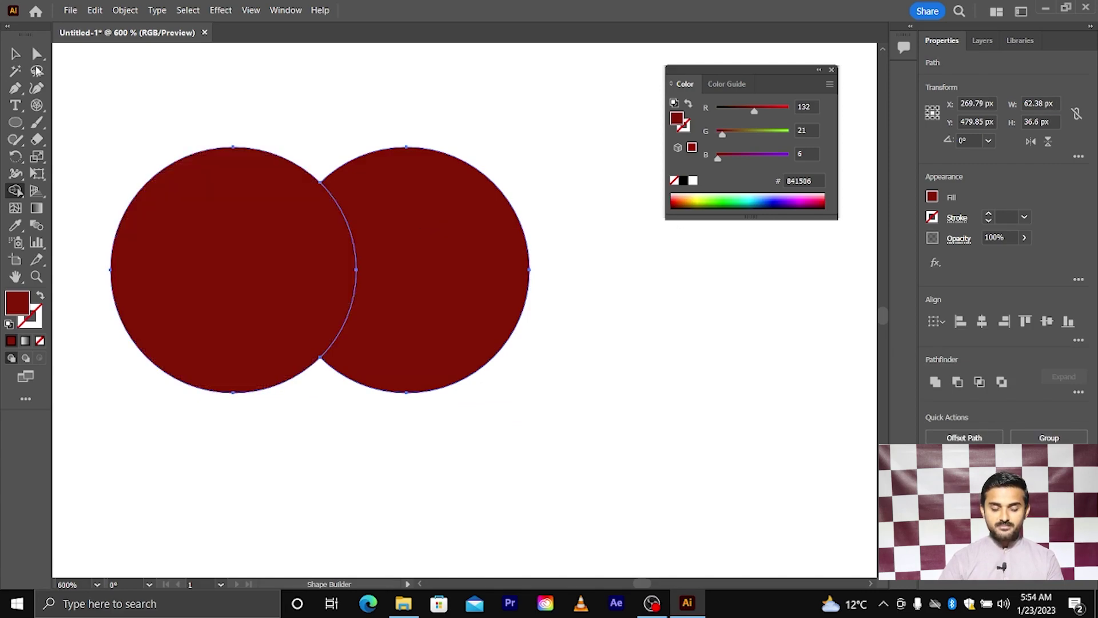
click(16, 53)
click(92, 86)
drag(285, 226, 274, 228)
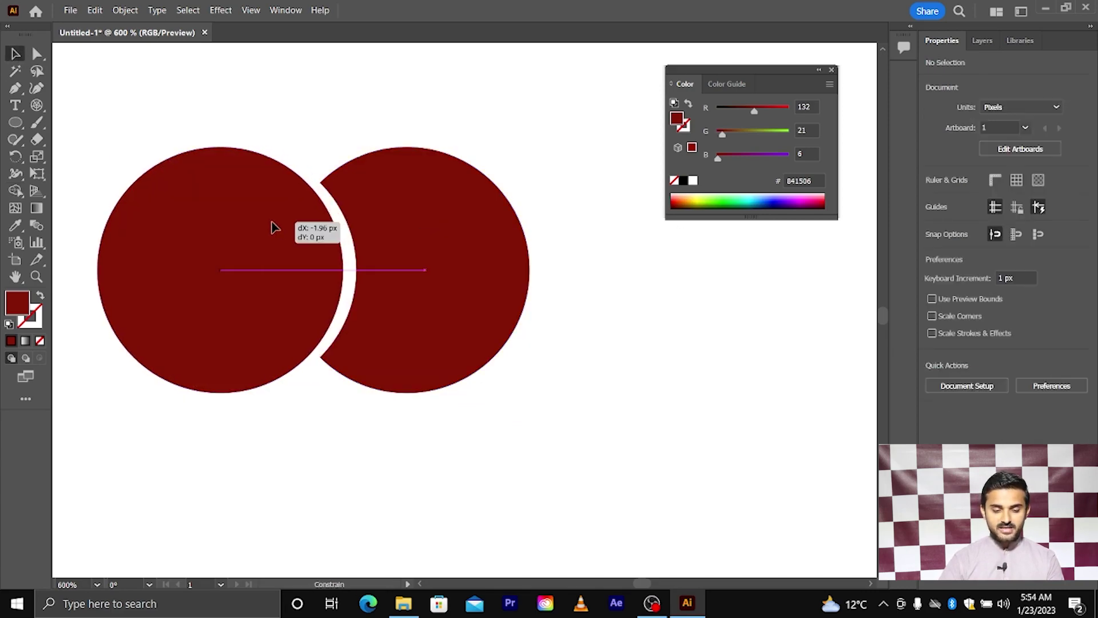
drag(425, 216, 455, 220)
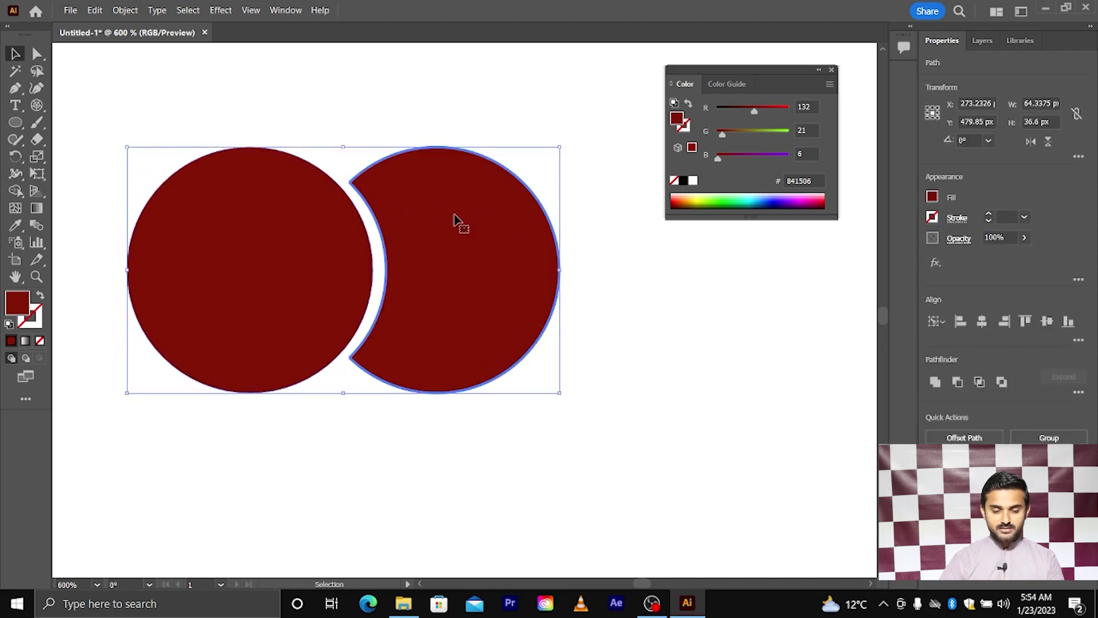
right_click(364, 183)
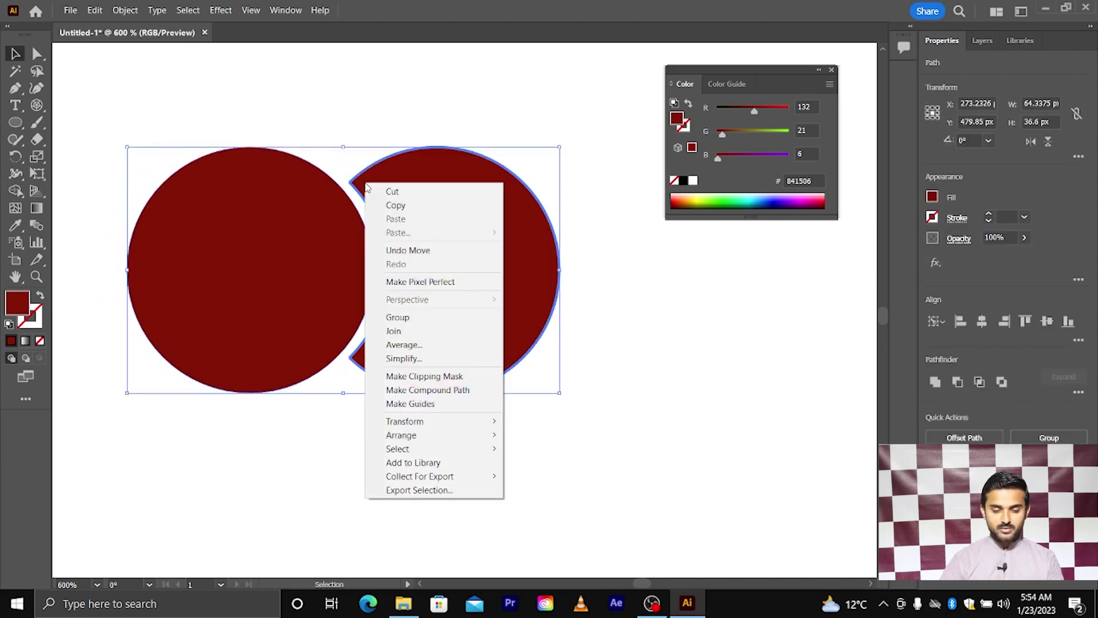
click(291, 444)
drag(452, 318, 479, 316)
key(ctrl+z)
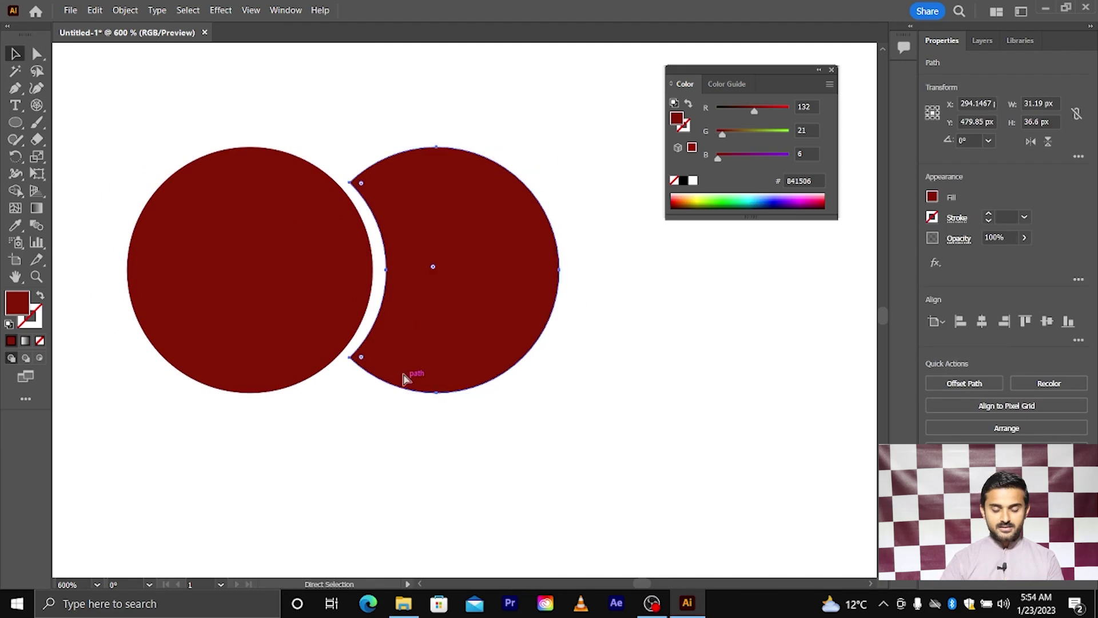
drag(201, 87, 520, 389)
key(ctrl+z)
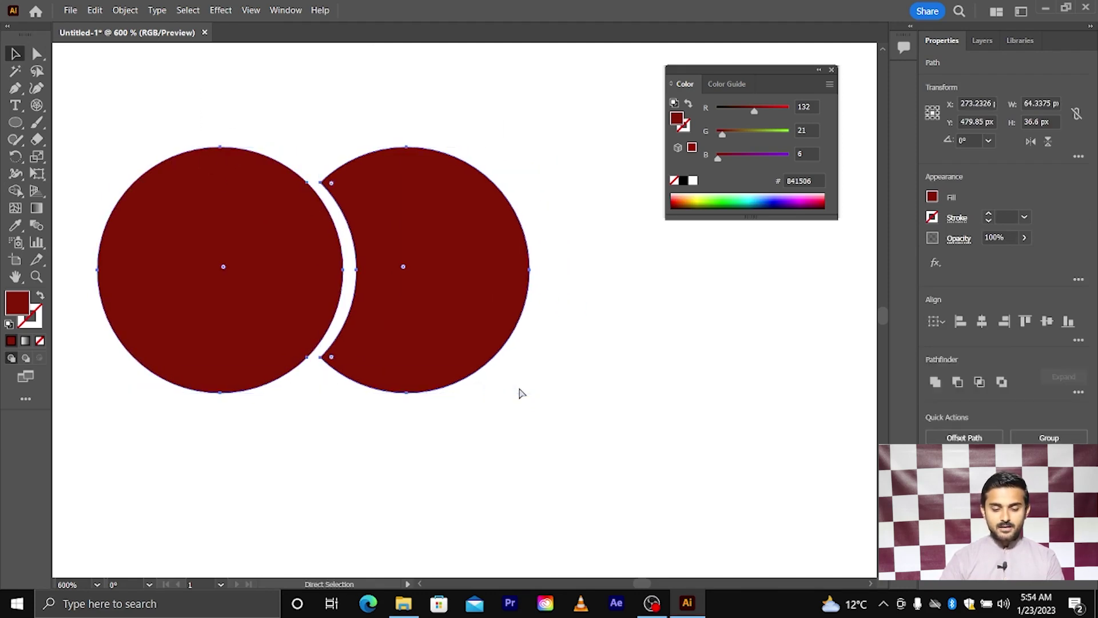
key(v)
click(441, 419)
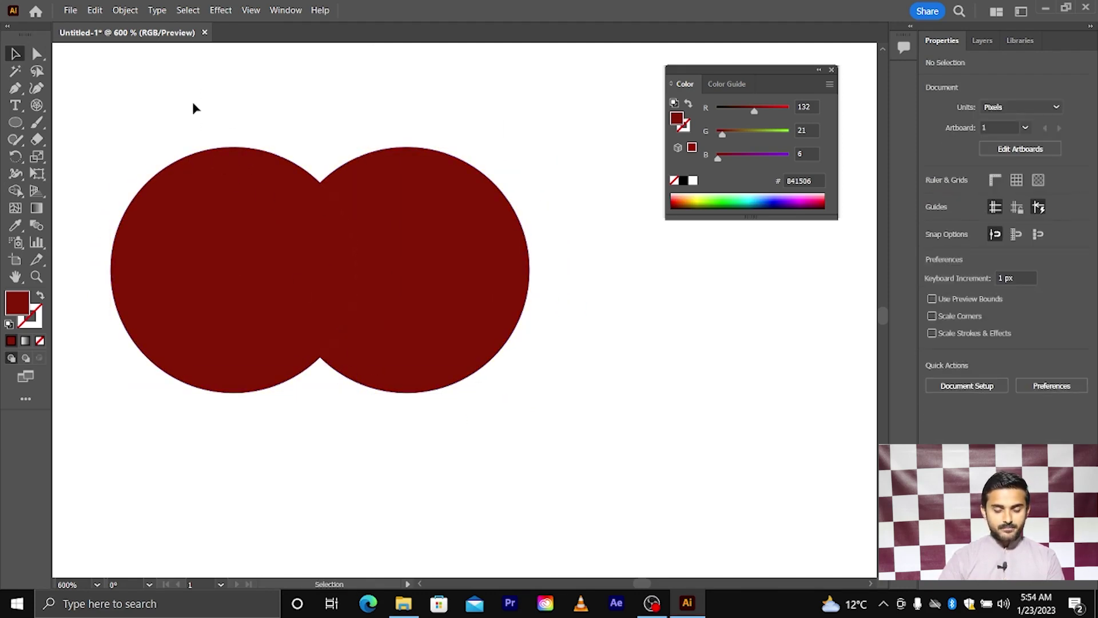
mouse_move(192, 103)
mouse_down()
mouse_move(382, 311)
mouse_move(543, 432)
mouse_up()
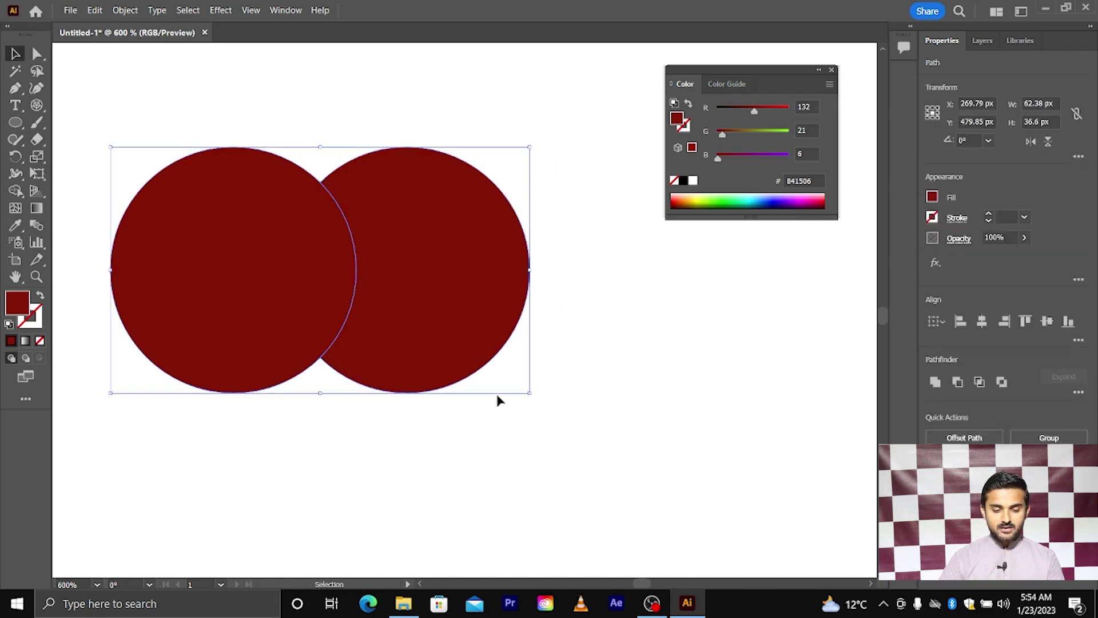
- Bring back the black left and dark red right circles, with Shape Builder active
key(v)
scroll(349, 326, left, 1)
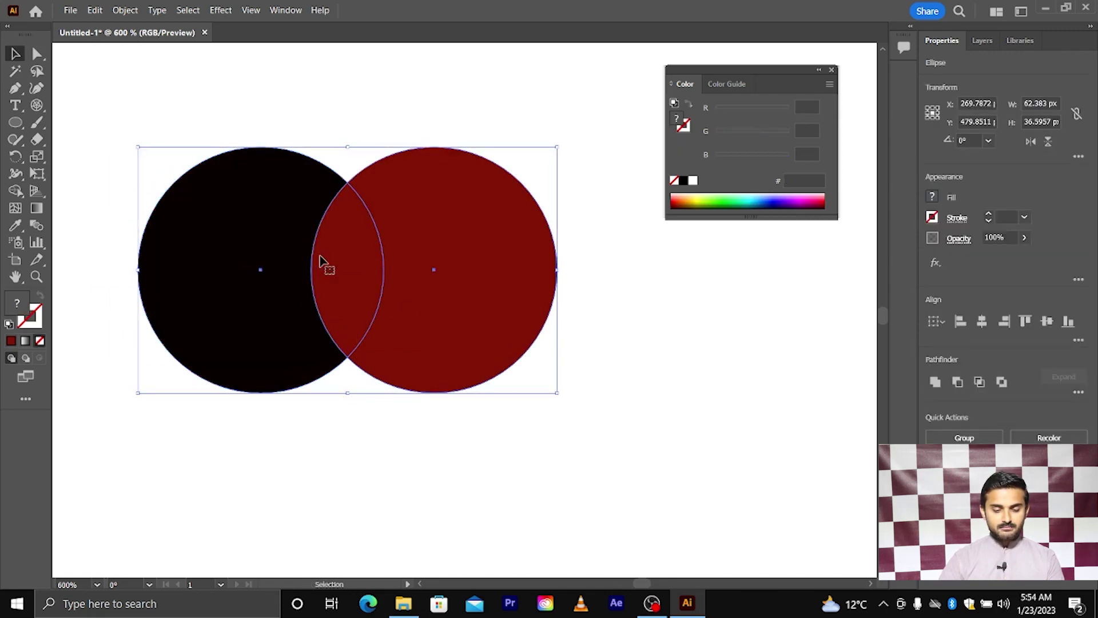
alt+scroll(358, 246, up, 1)
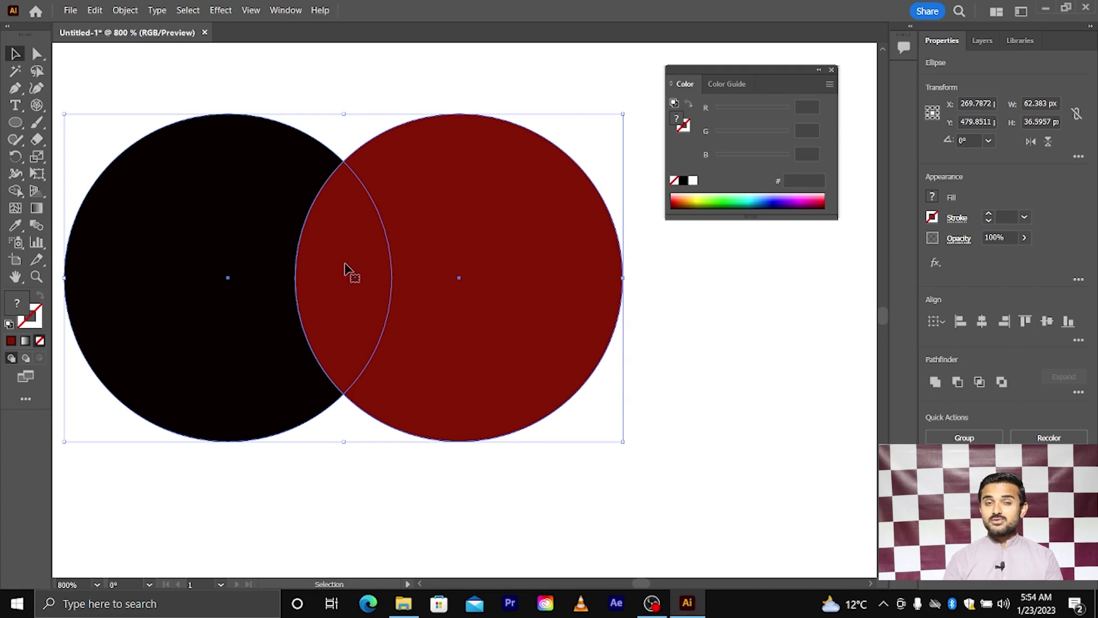
scroll(370, 280, left, 1)
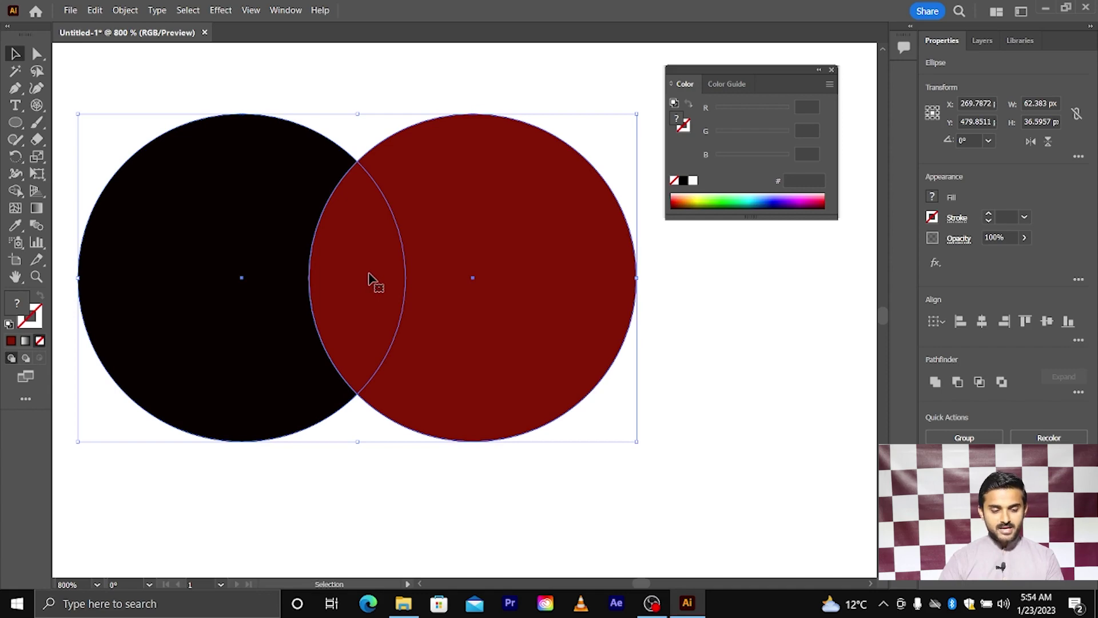
key(shift+m)
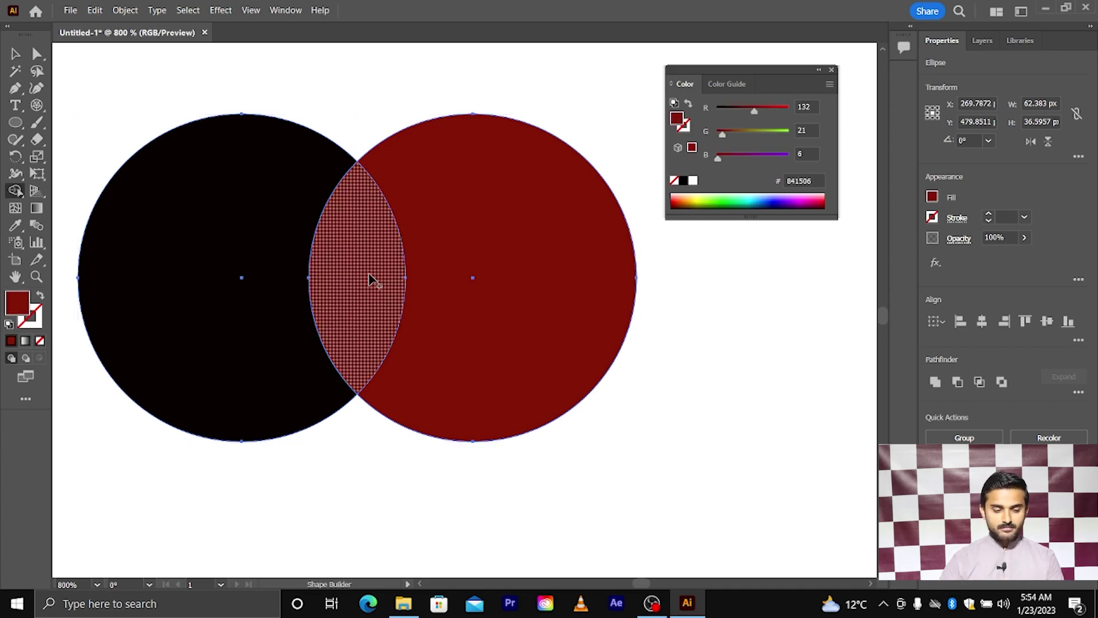
- Split the lens-shaped overlap off as its own piece using Shape Builder
click(377, 208)
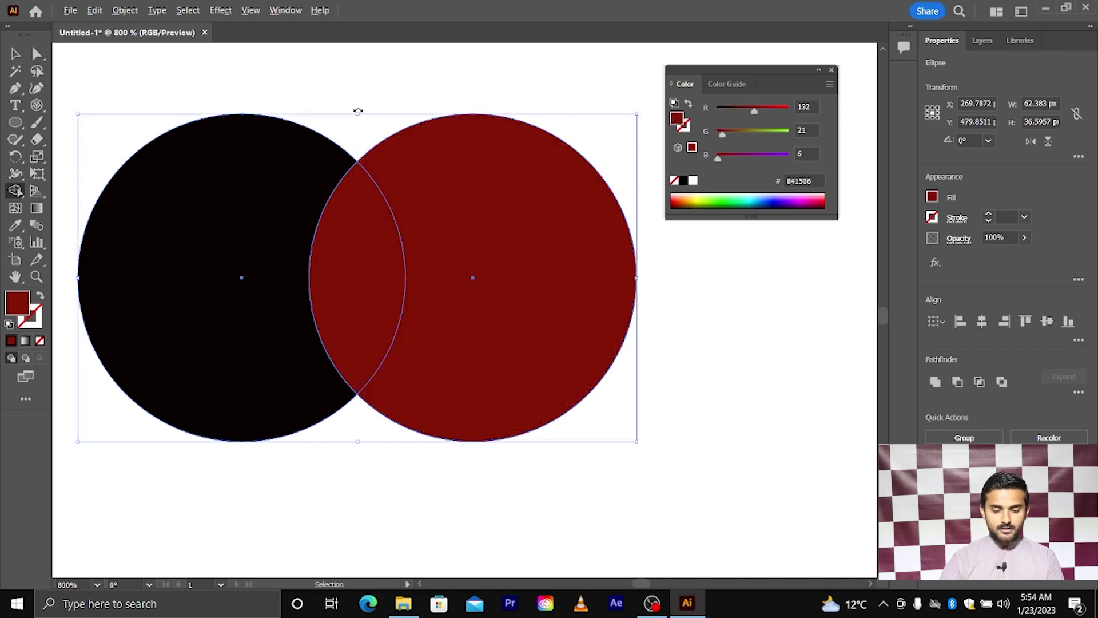
scroll(356, 104, up, 2)
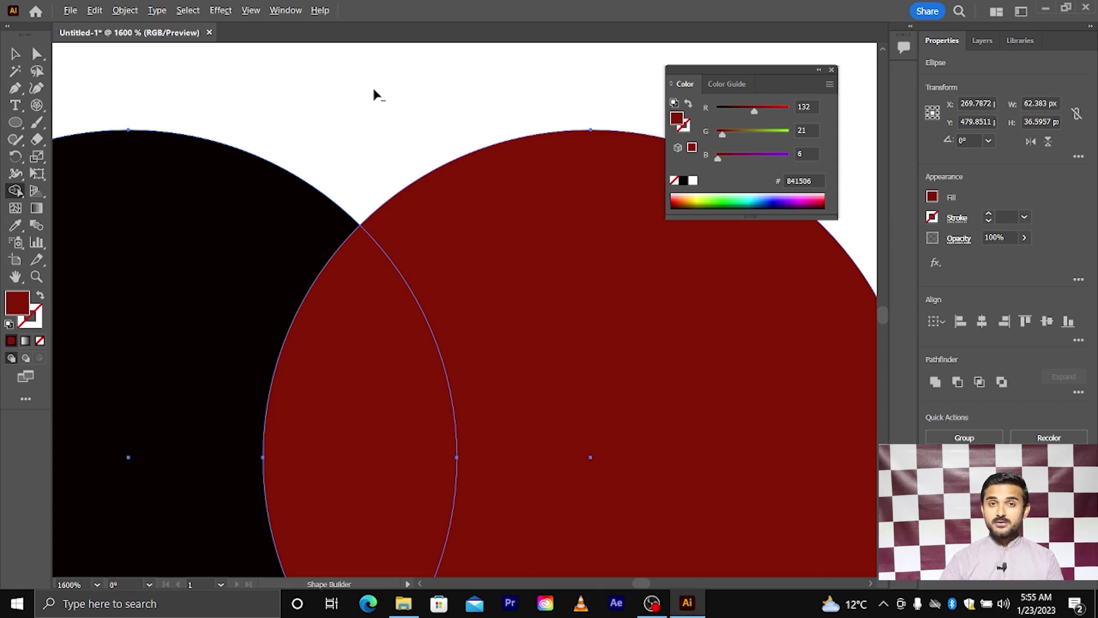
scroll(375, 92, down, 2)
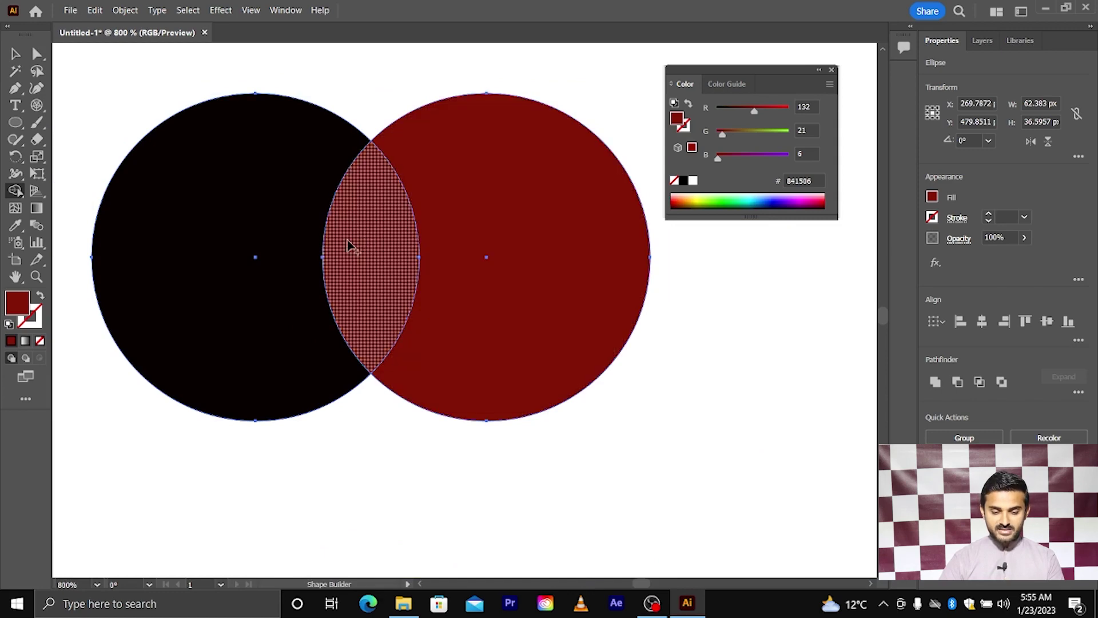
scroll(366, 241, up, 2)
scroll(380, 214, down, 1)
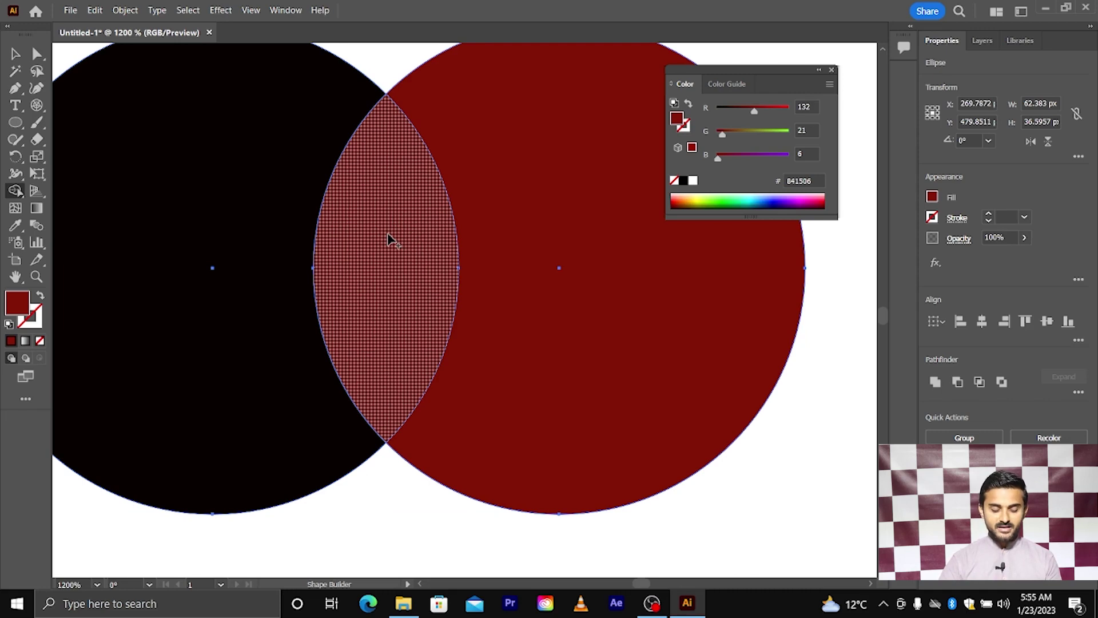
- Alt-click away the overlap lens, the black crescent and the red crescent
alt+click(388, 240)
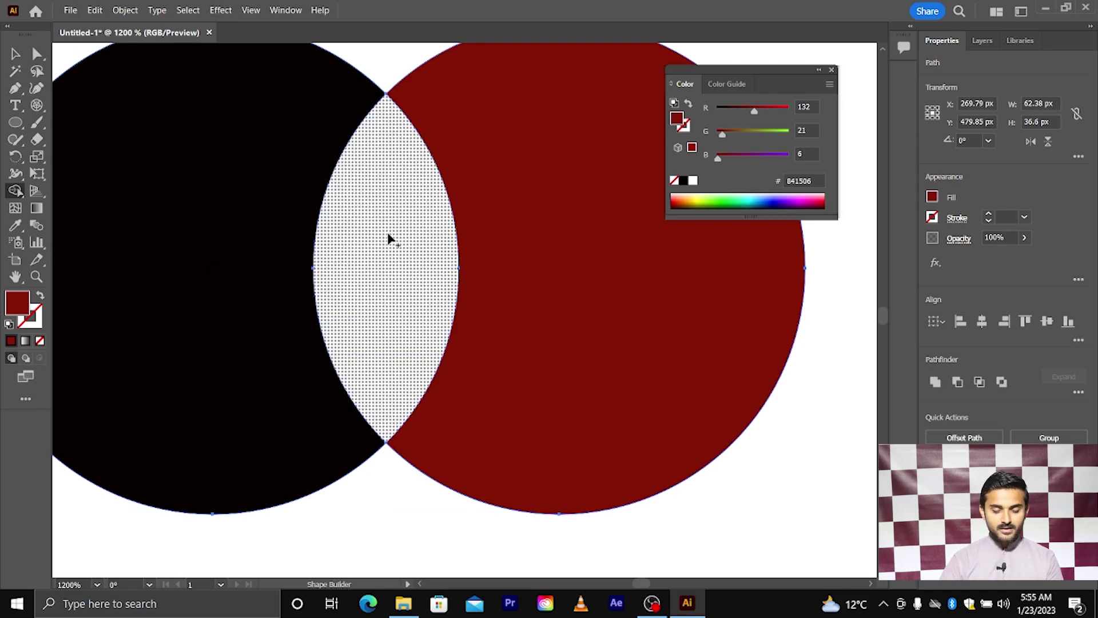
scroll(417, 238, down, 1)
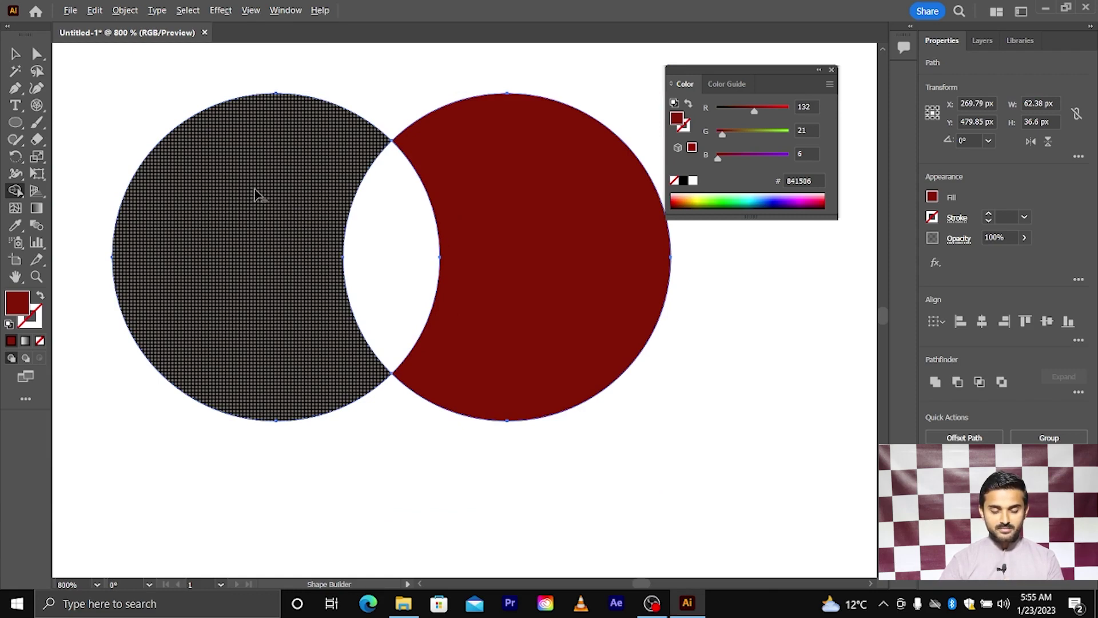
alt+click(255, 194)
scroll(283, 220, right, 1)
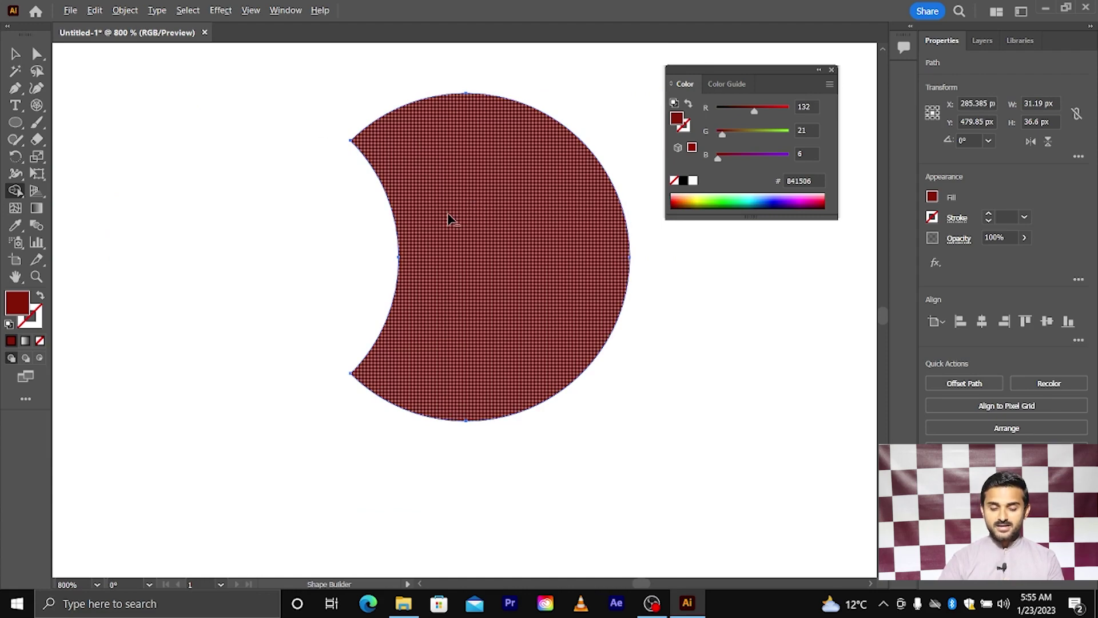
alt+click(469, 219)
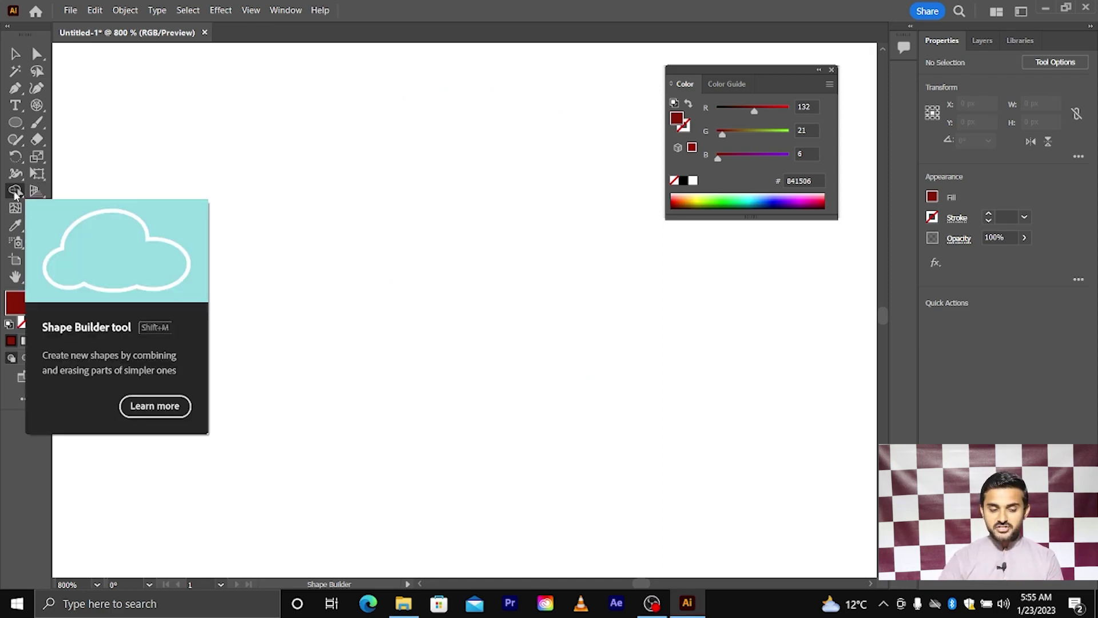
- Draw a large dark red circle and duplicate it slightly to the right
click(15, 53)
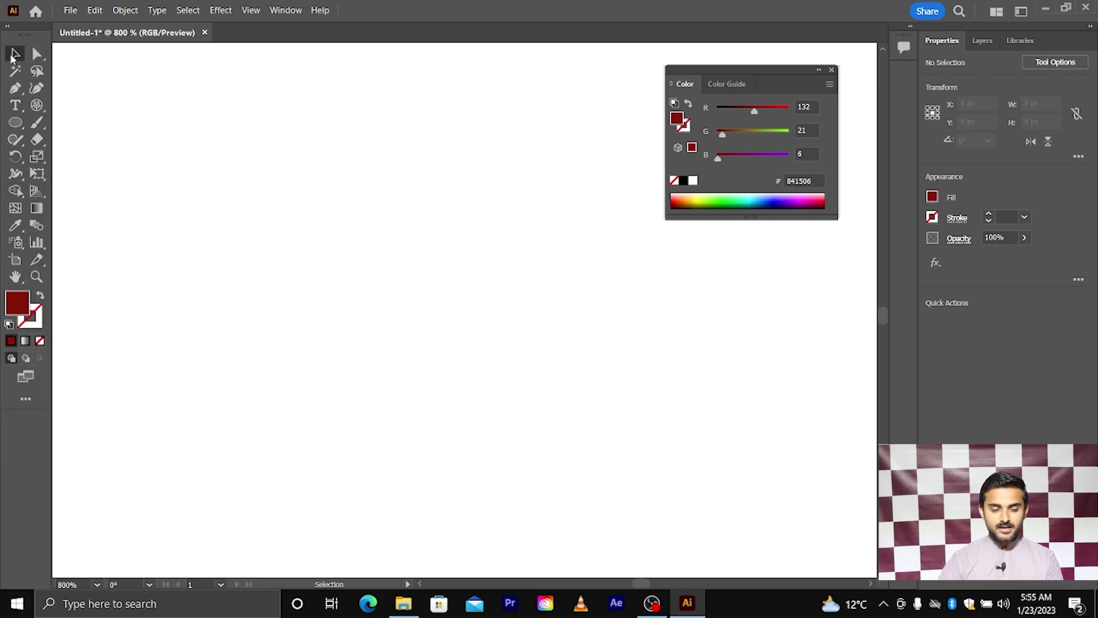
click(16, 121)
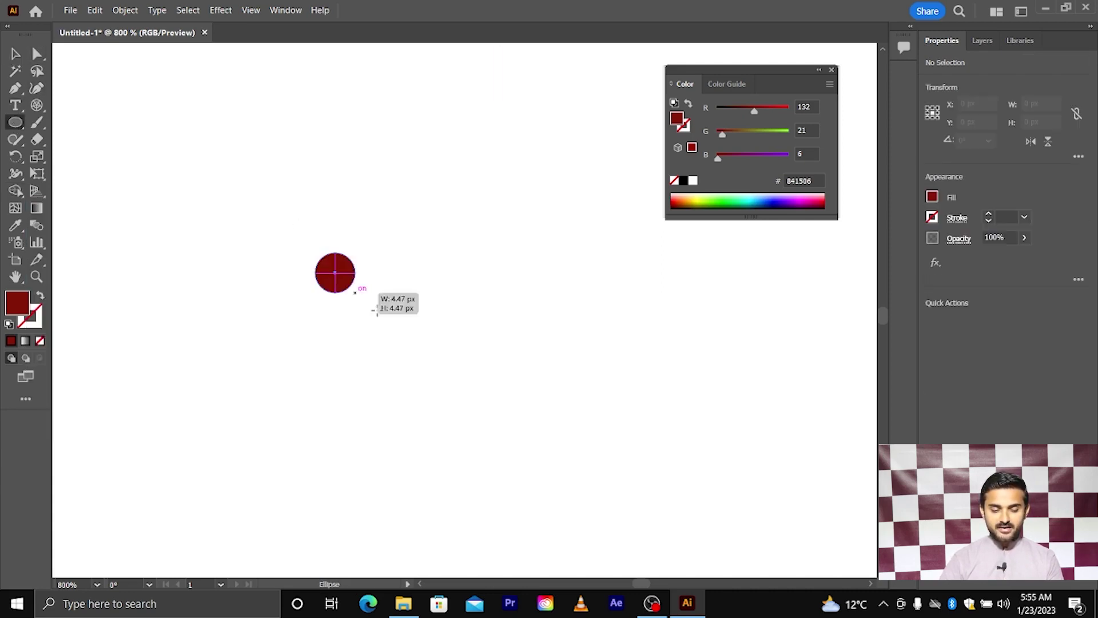
drag(337, 273, 519, 395)
click(16, 53)
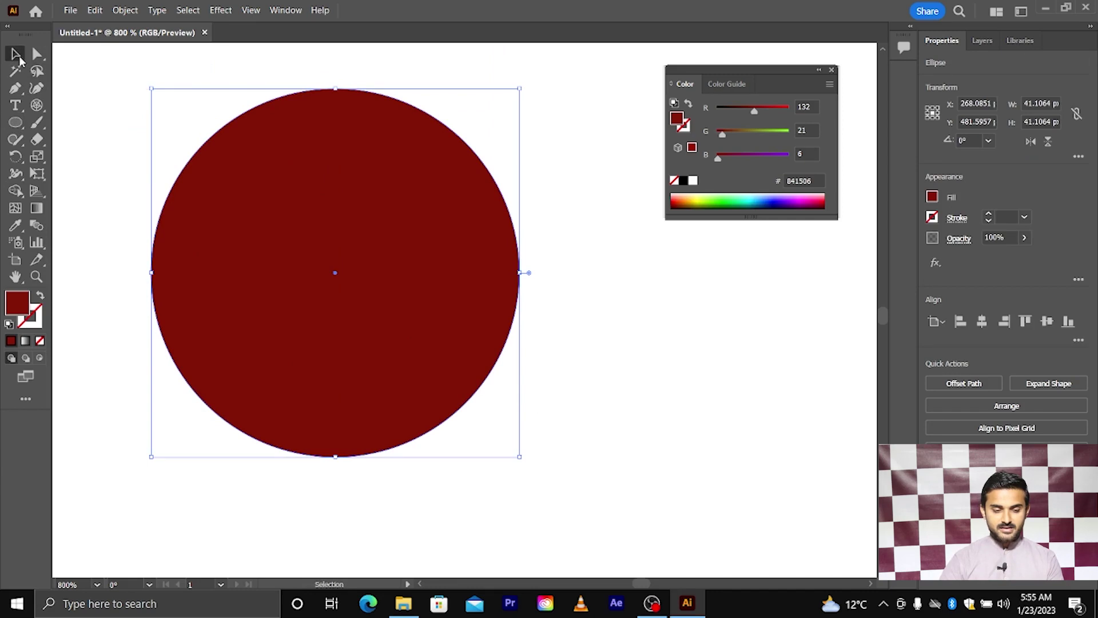
drag(245, 269, 265, 269)
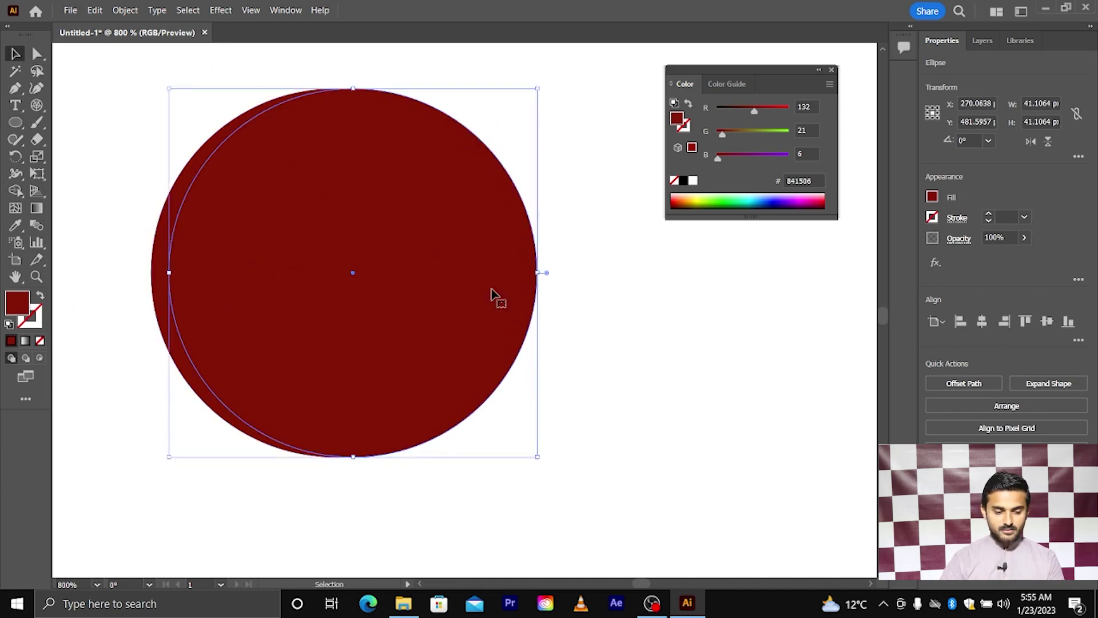
- Change the copy's fill to bright green #34BC26
double_click(677, 118)
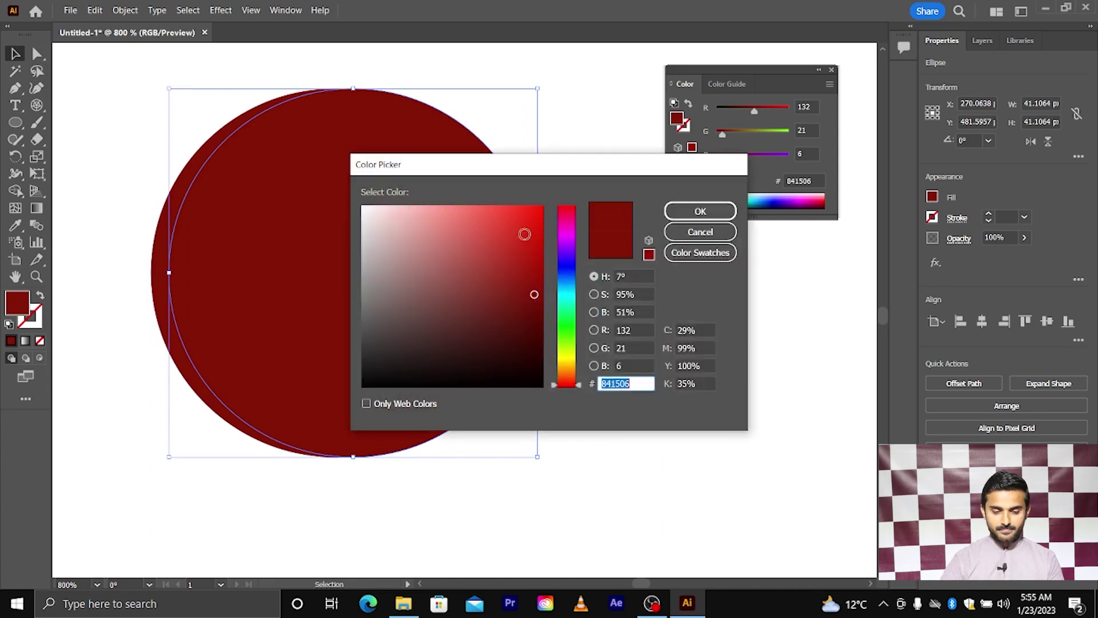
click(517, 282)
click(538, 382)
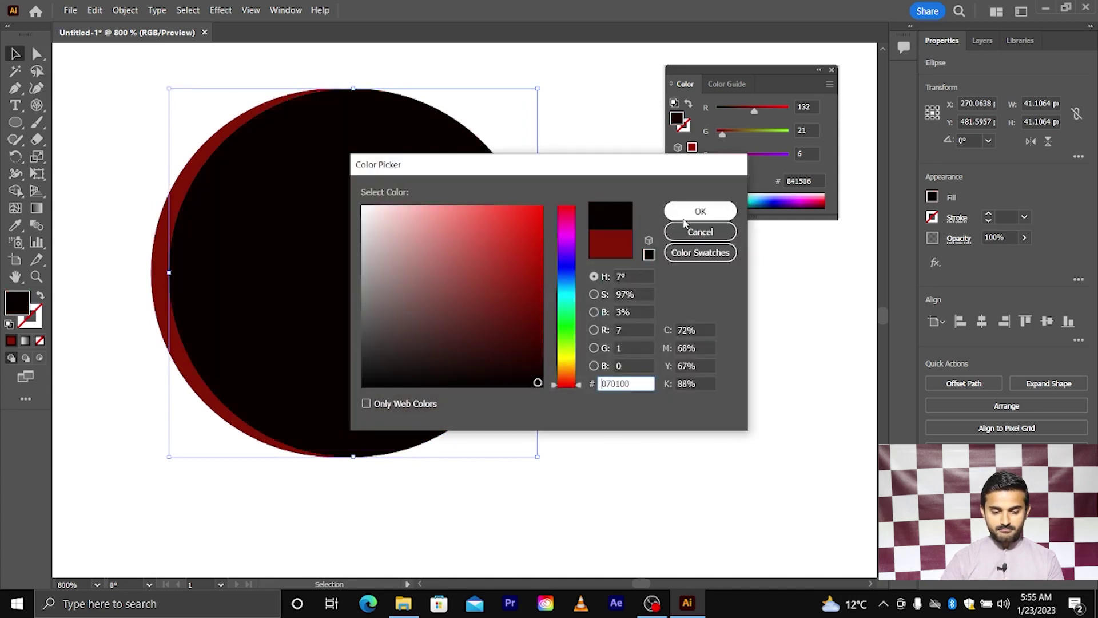
drag(552, 310, 548, 331)
click(507, 252)
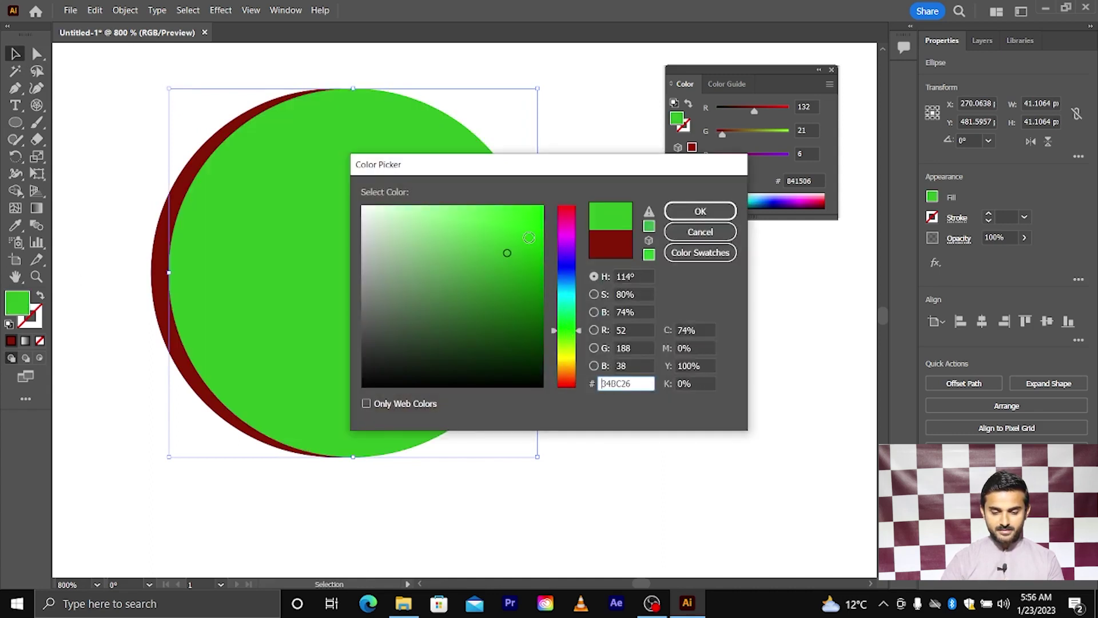
click(700, 211)
- Nudge the green circle right and select both circles together
click(670, 299)
drag(298, 218, 306, 225)
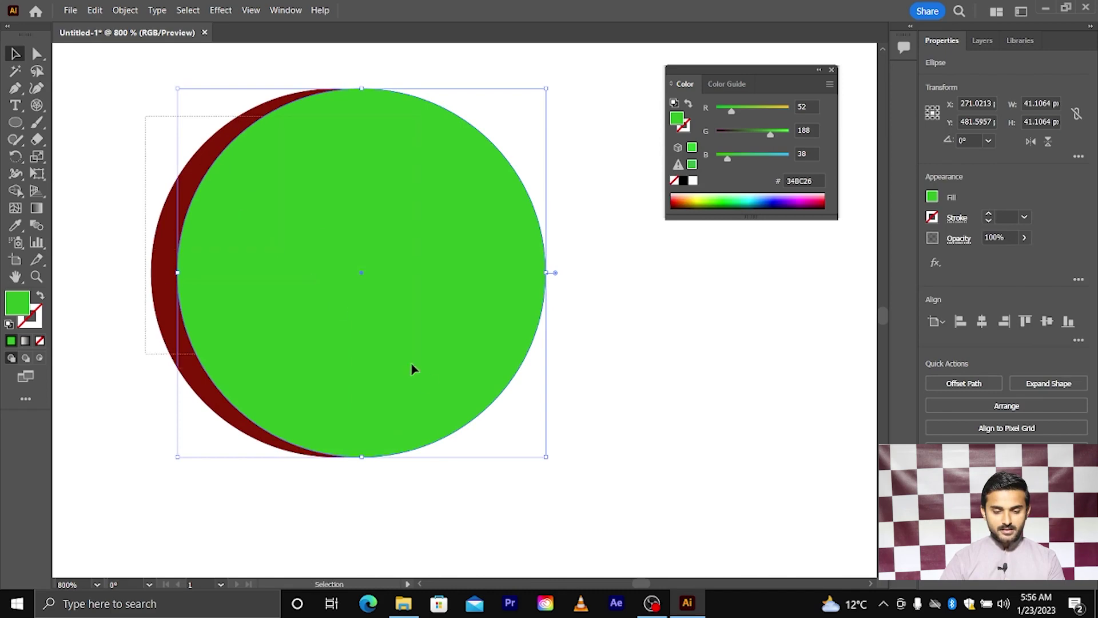
drag(149, 123, 451, 397)
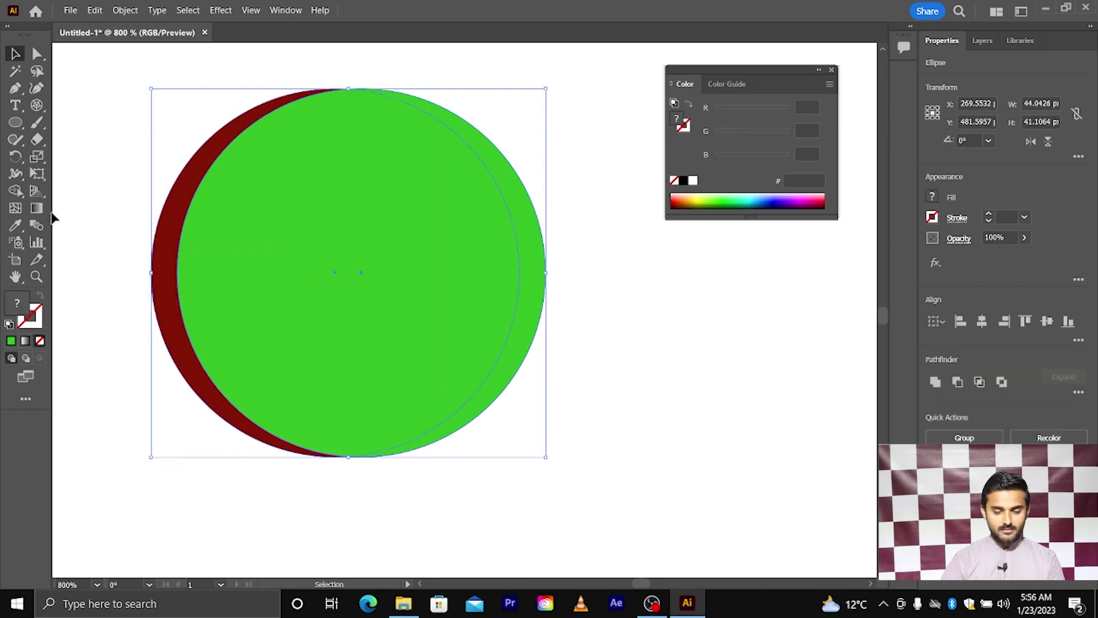
- Erase the green circle with Shape Builder and tilt the remaining dark red crescent about 40 degrees
click(15, 191)
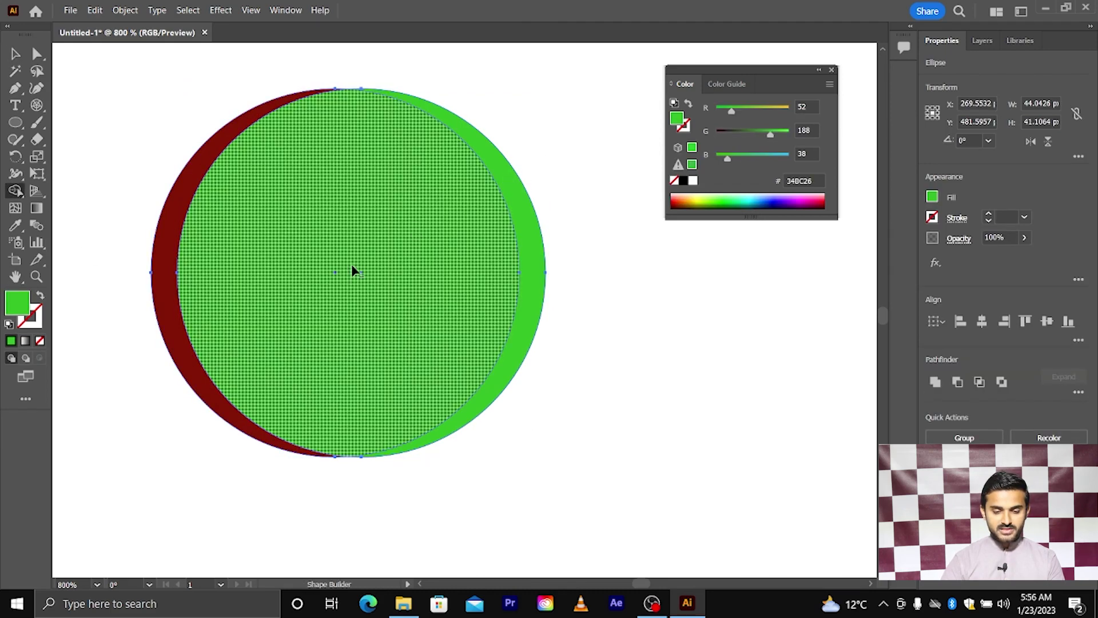
drag(527, 118, 394, 223)
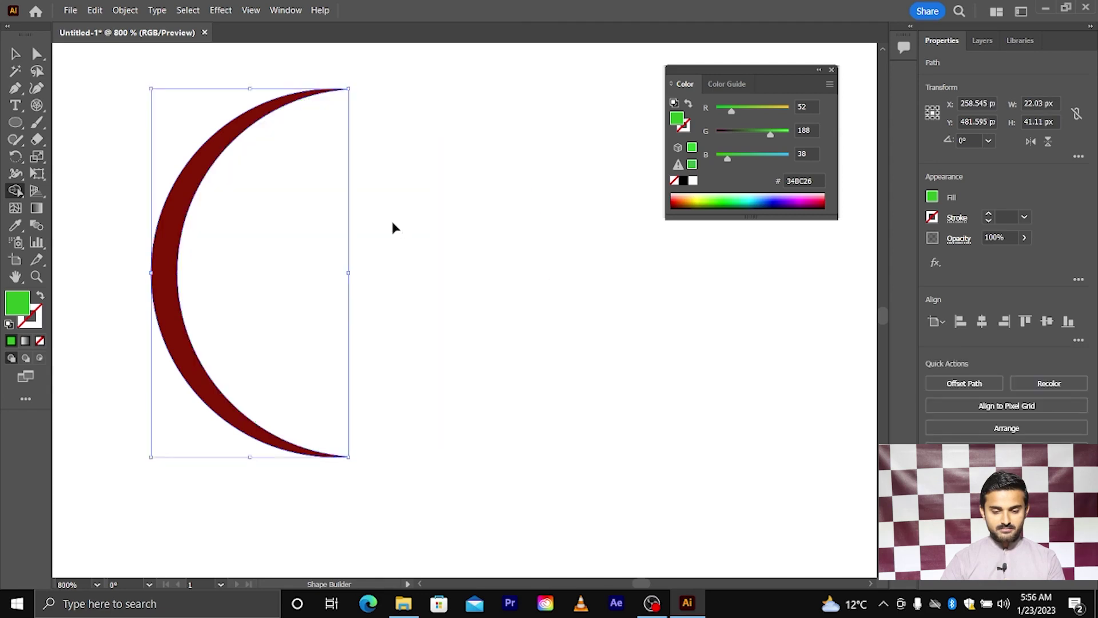
scroll(391, 226, down, 1)
key(v)
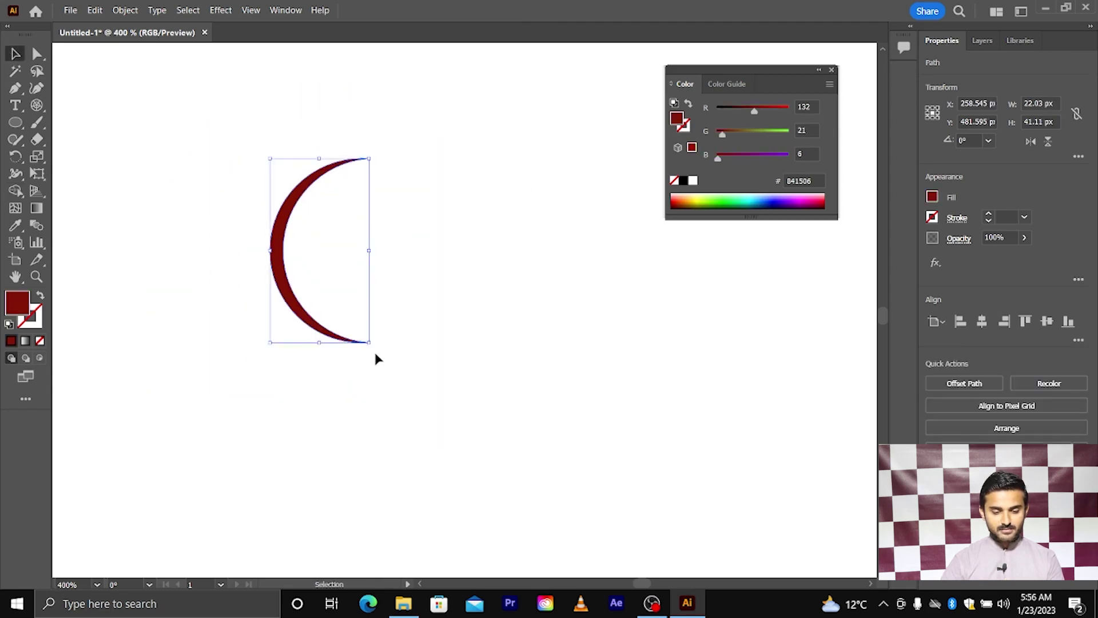
drag(374, 347, 421, 275)
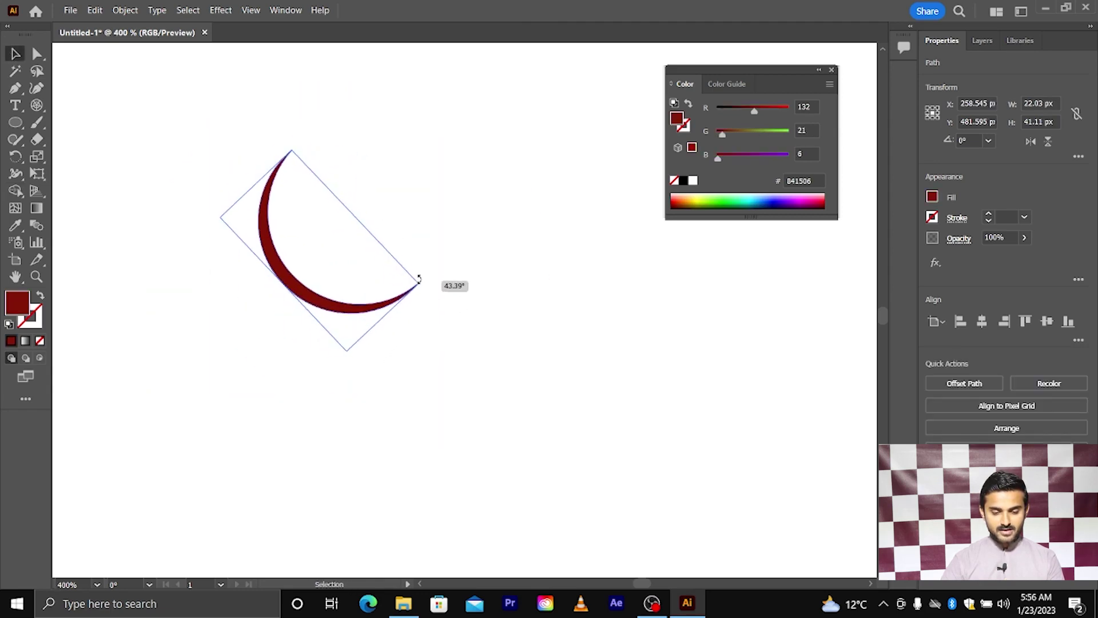
click(447, 262)
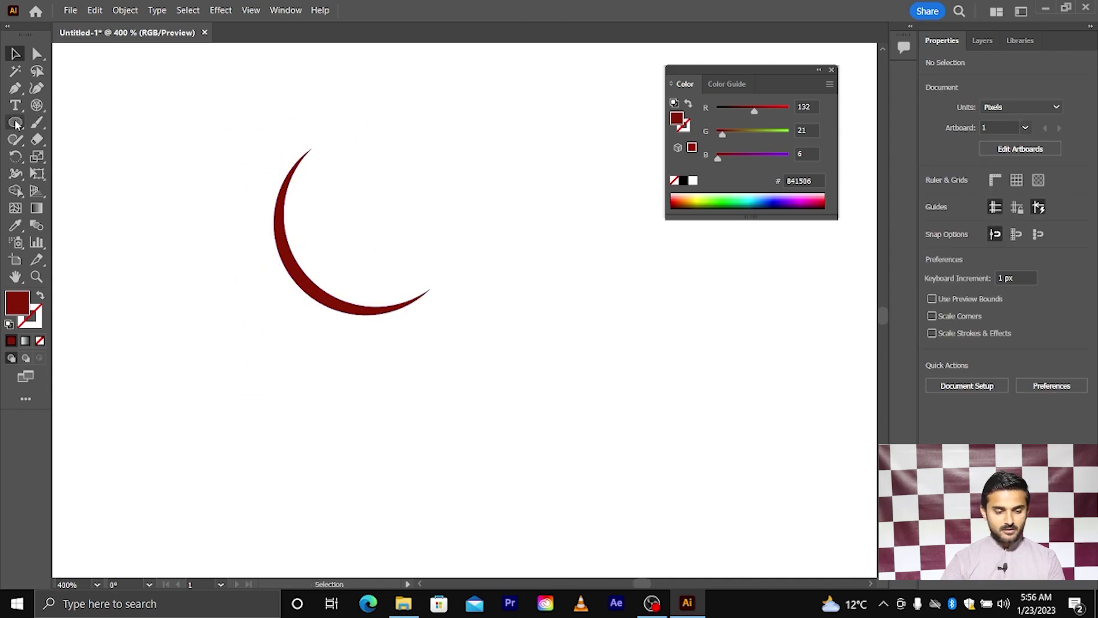
- Draw a small red star inside the crescent and rotate it about 23 degrees
drag(15, 123, 74, 191)
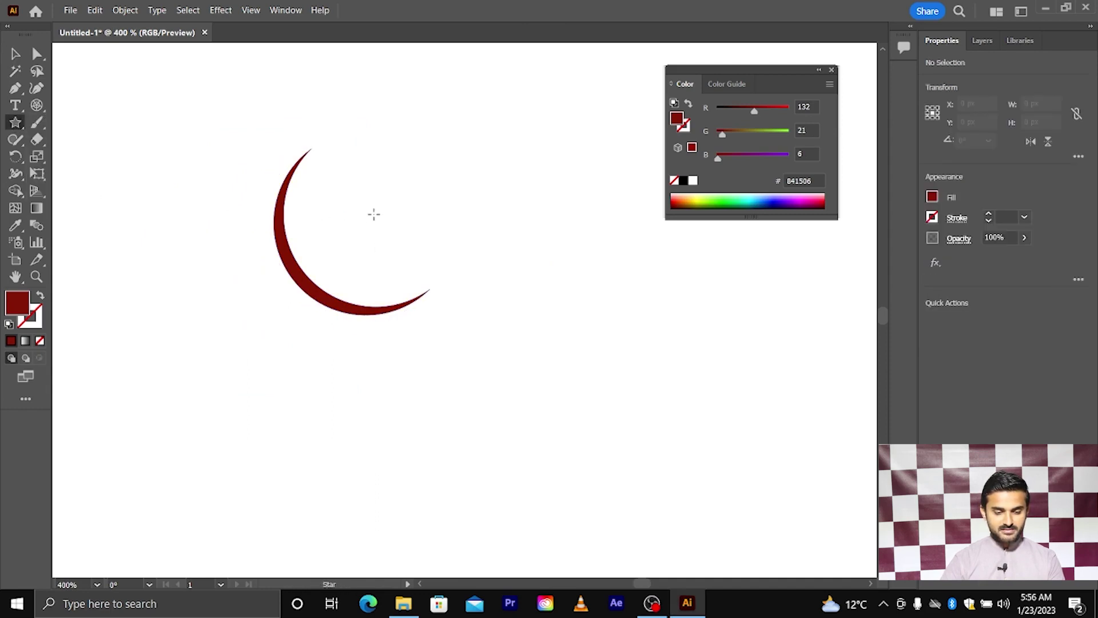
drag(370, 209, 401, 230)
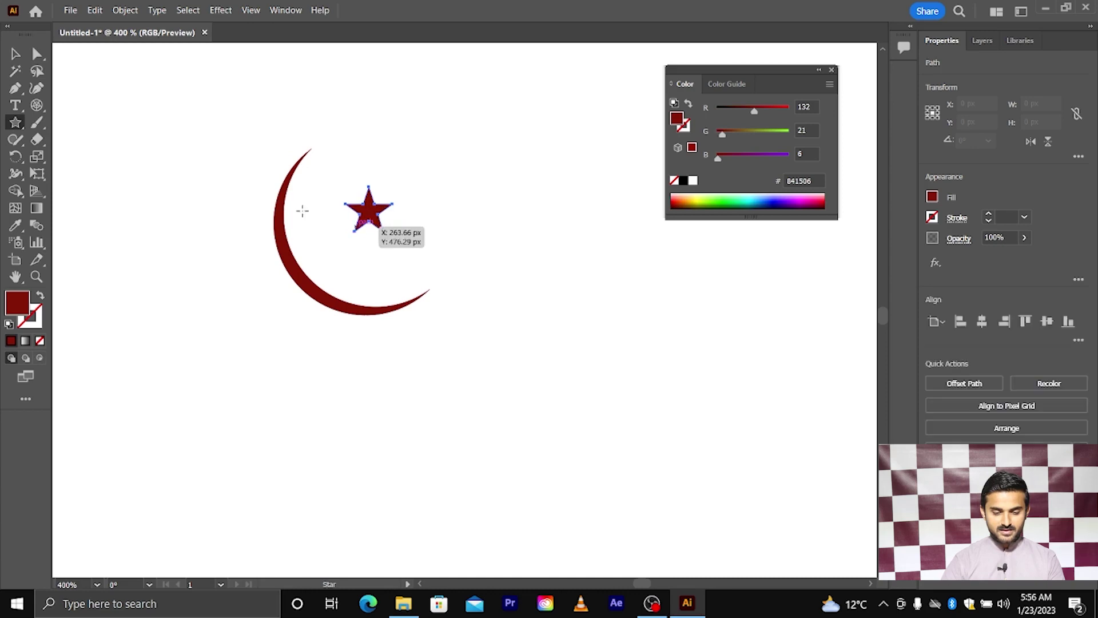
click(13, 52)
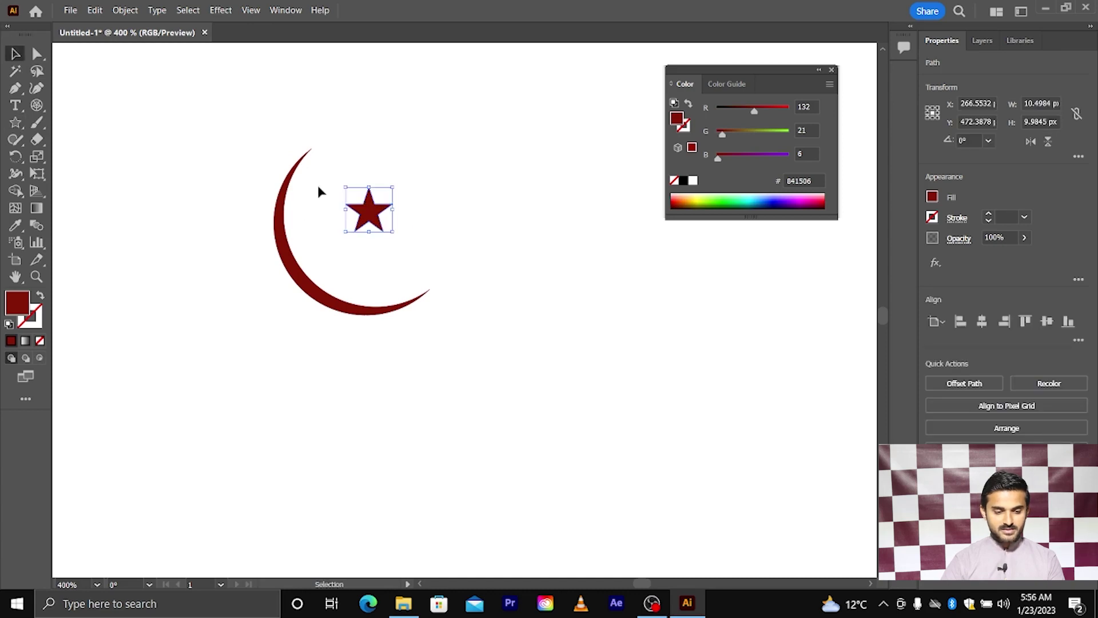
click(401, 240)
click(380, 232)
drag(392, 233, 417, 230)
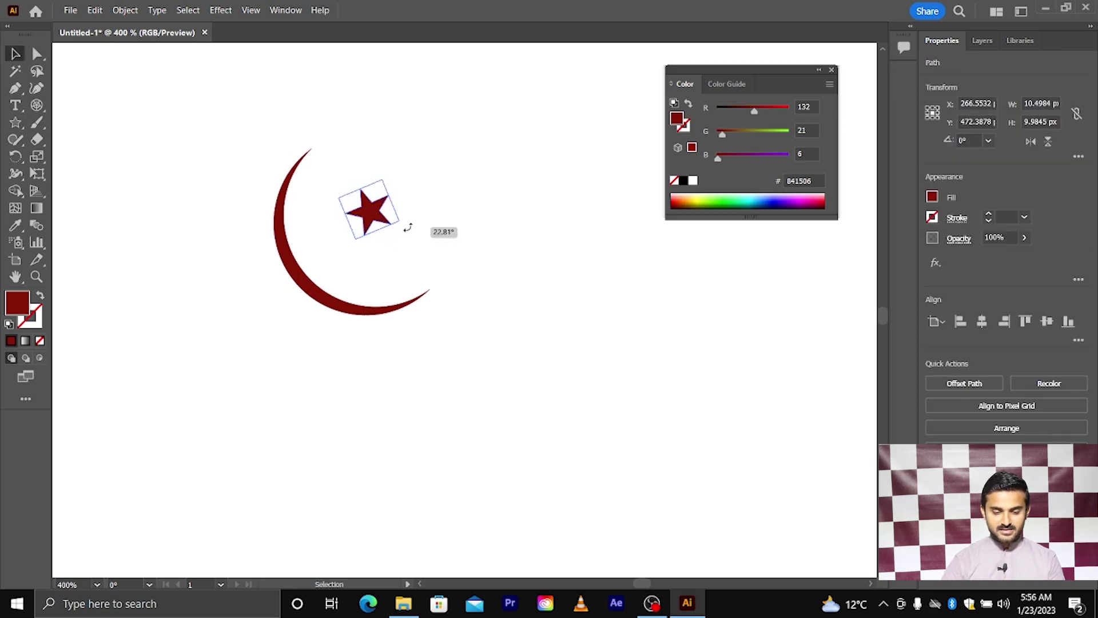
- Resize the crescent around the star, then select all the artwork and cut it away
mouse_move(343, 301)
mouse_down()
mouse_move(417, 296)
mouse_move(436, 265)
mouse_up()
click(478, 265)
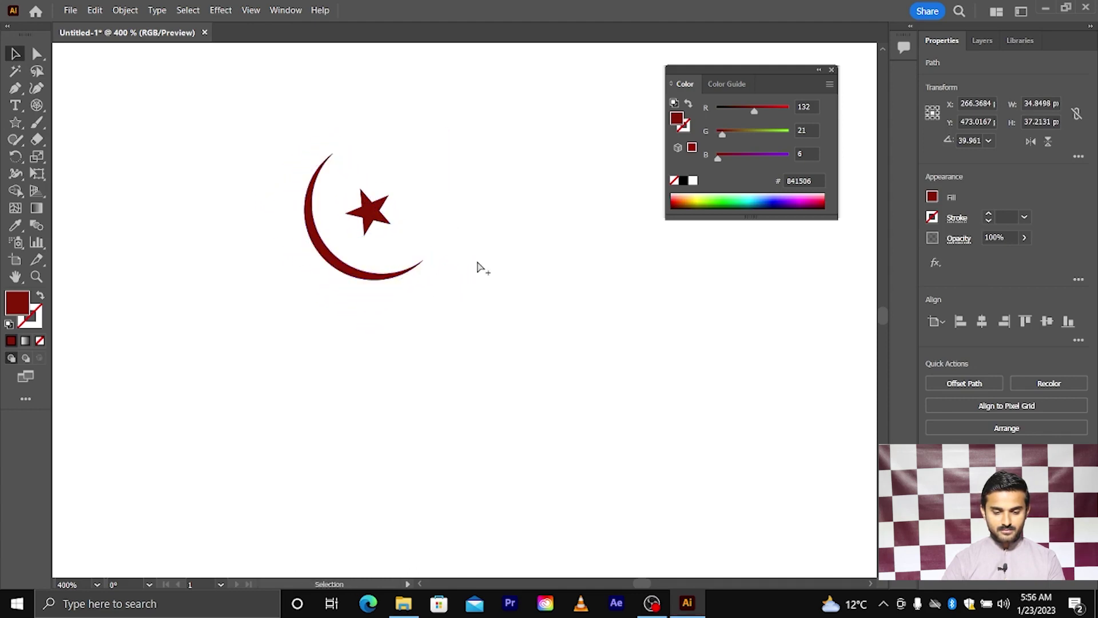
key(ctrl+a)
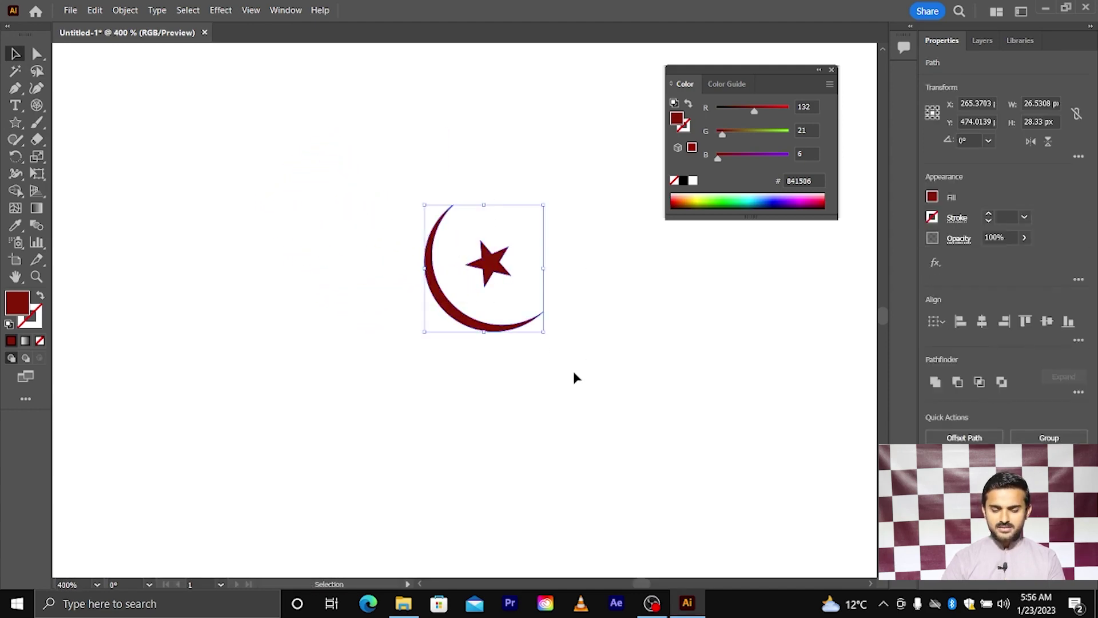
key(ctrl+x)
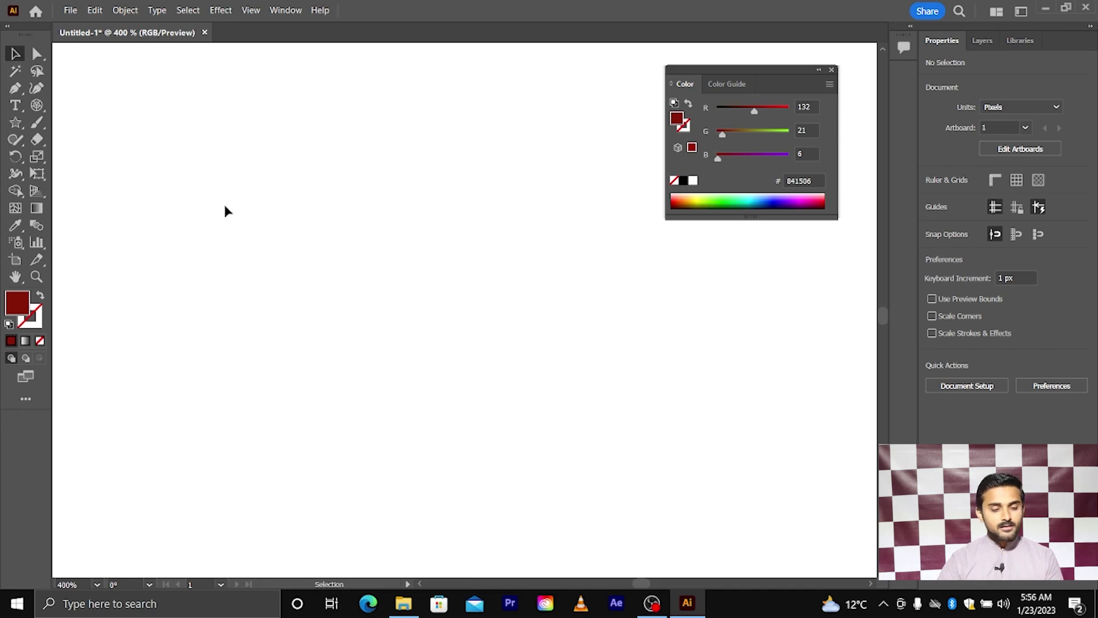
- Make dark red the outline colour with no fill and set Keyboard Increment to 2 px
click(42, 298)
click(40, 320)
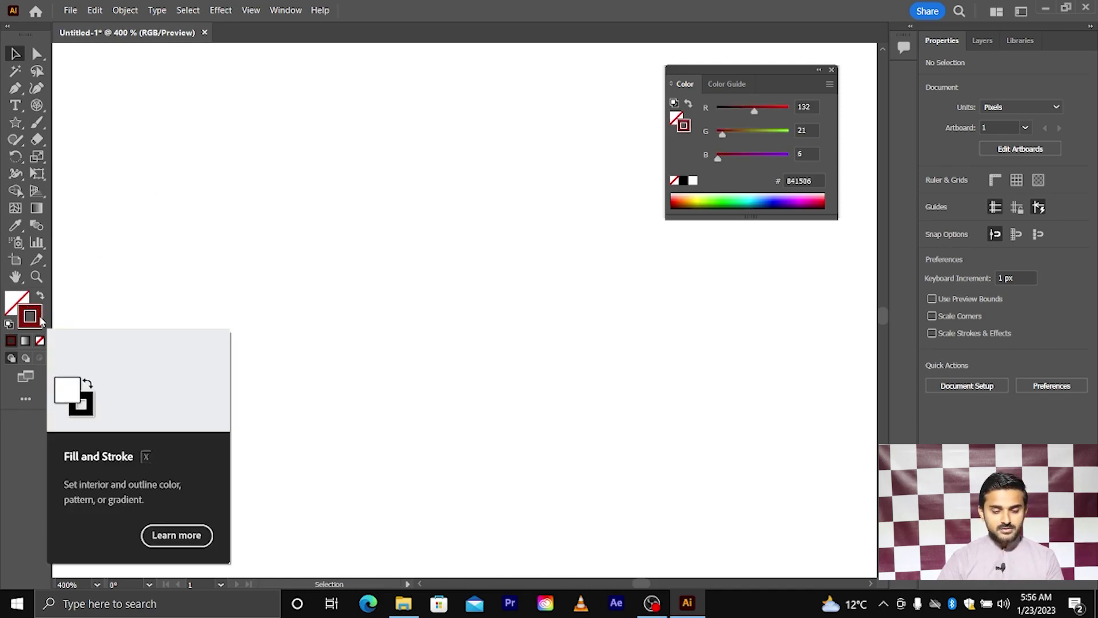
click(1012, 277)
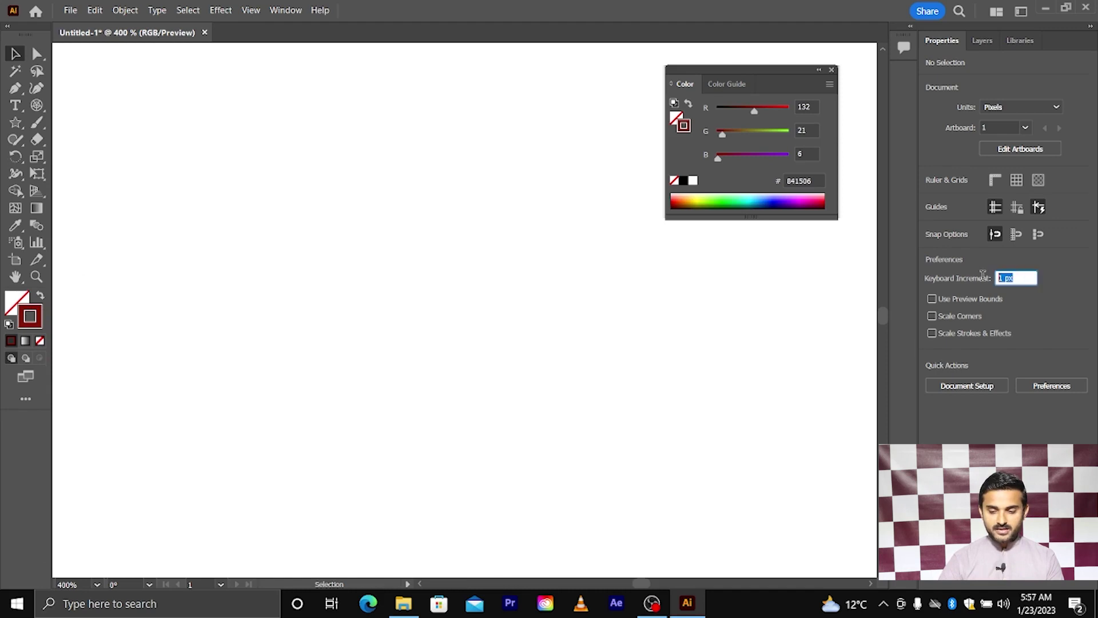
text(2)
key(Return)
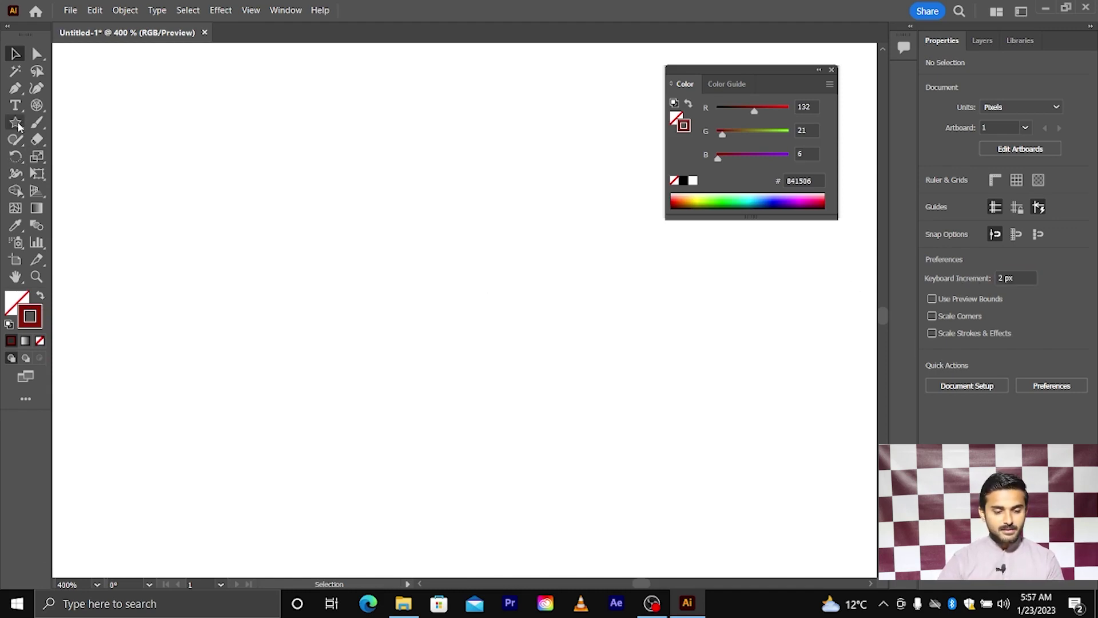
- Draw a dark red-outlined circle about 14.43 px wide from its centre
drag(19, 125, 66, 156)
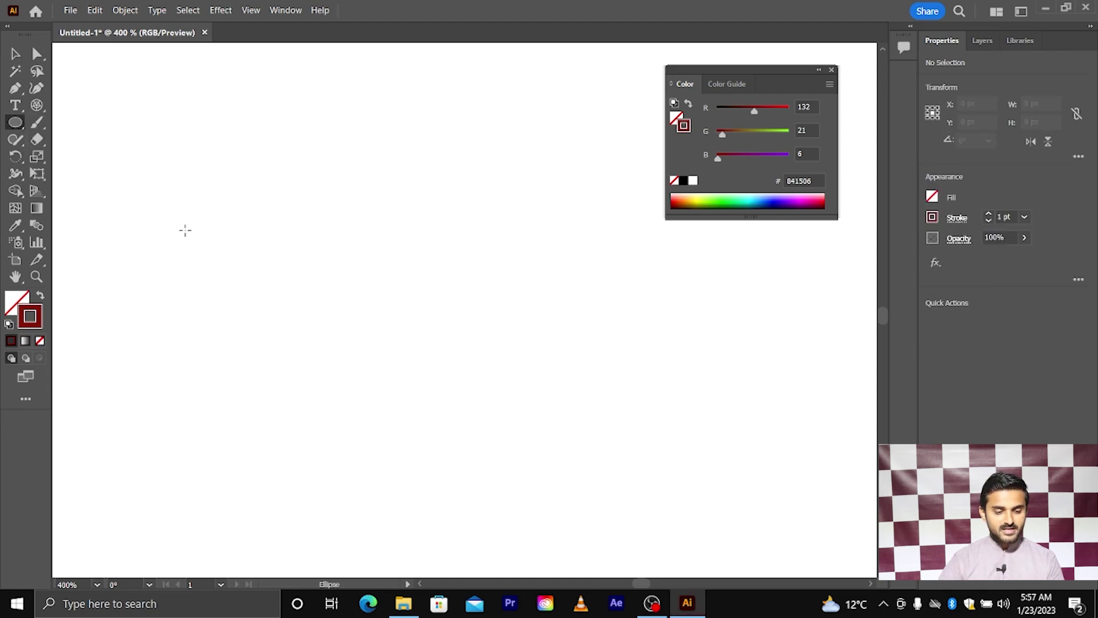
drag(224, 262, 252, 293)
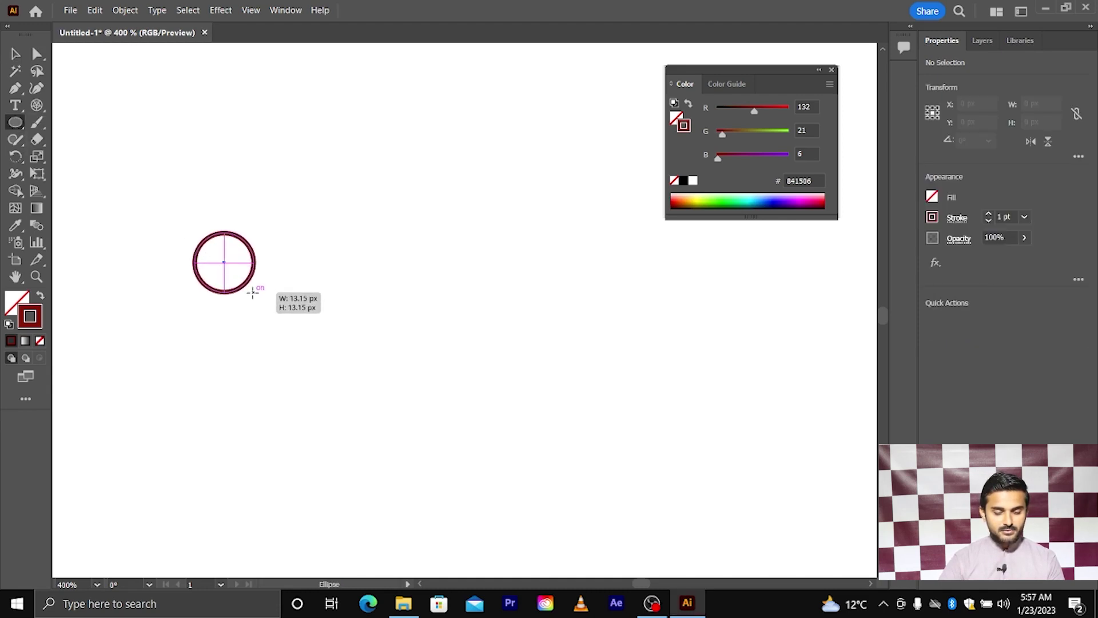
drag(252, 293, 257, 298)
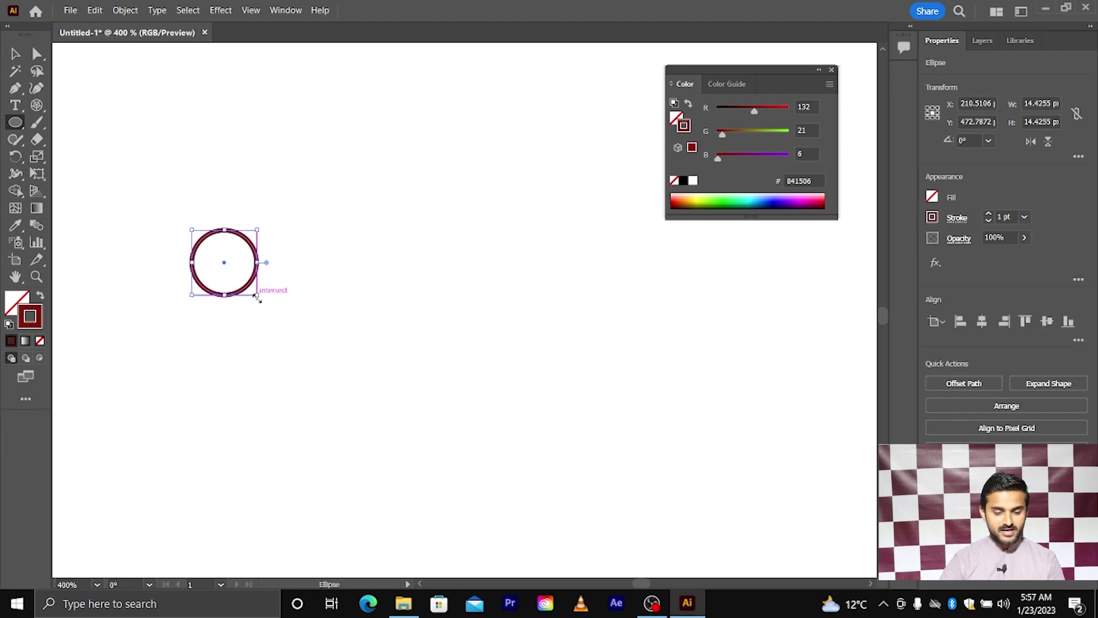
key(ctrl+equal)
key(ctrl+equal)
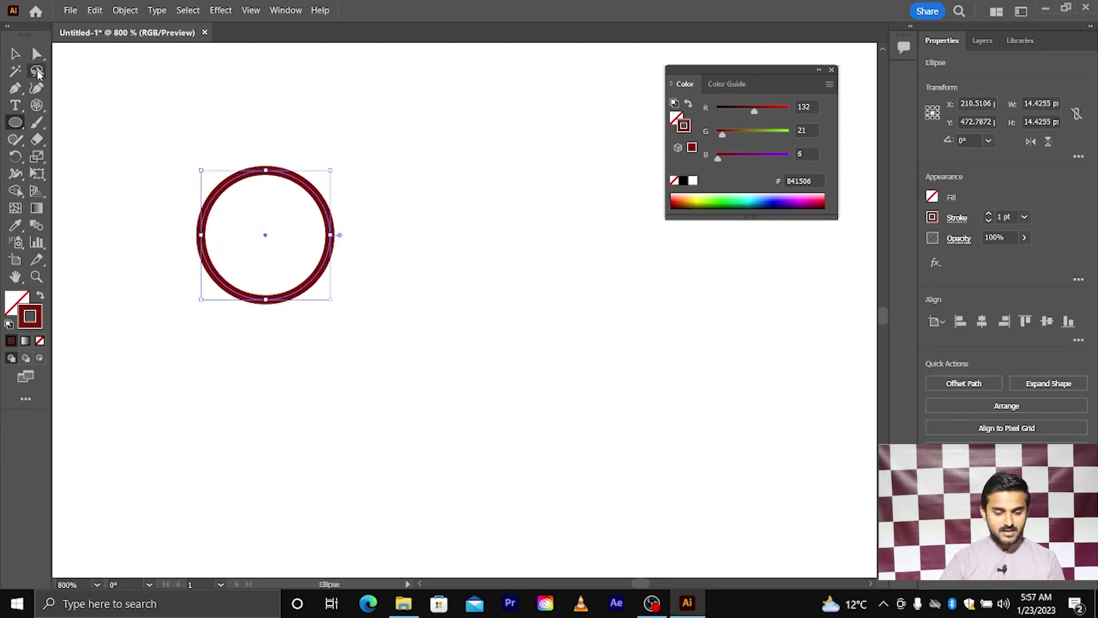
click(17, 55)
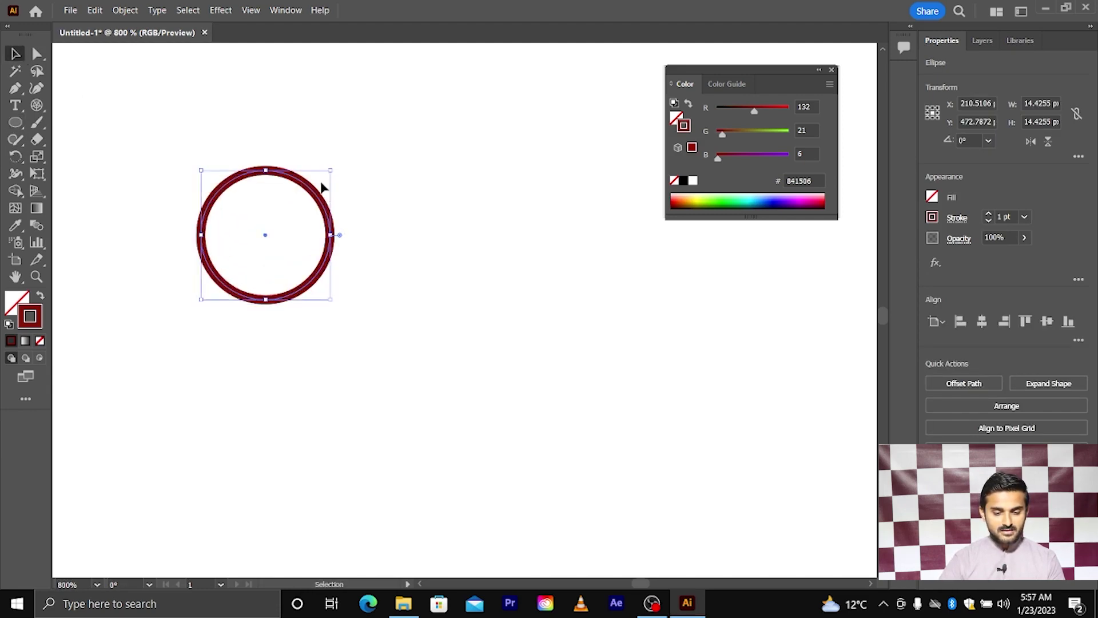
- Set the circle's stroke weight to 3 pt
click(1008, 217)
double_click(1008, 217)
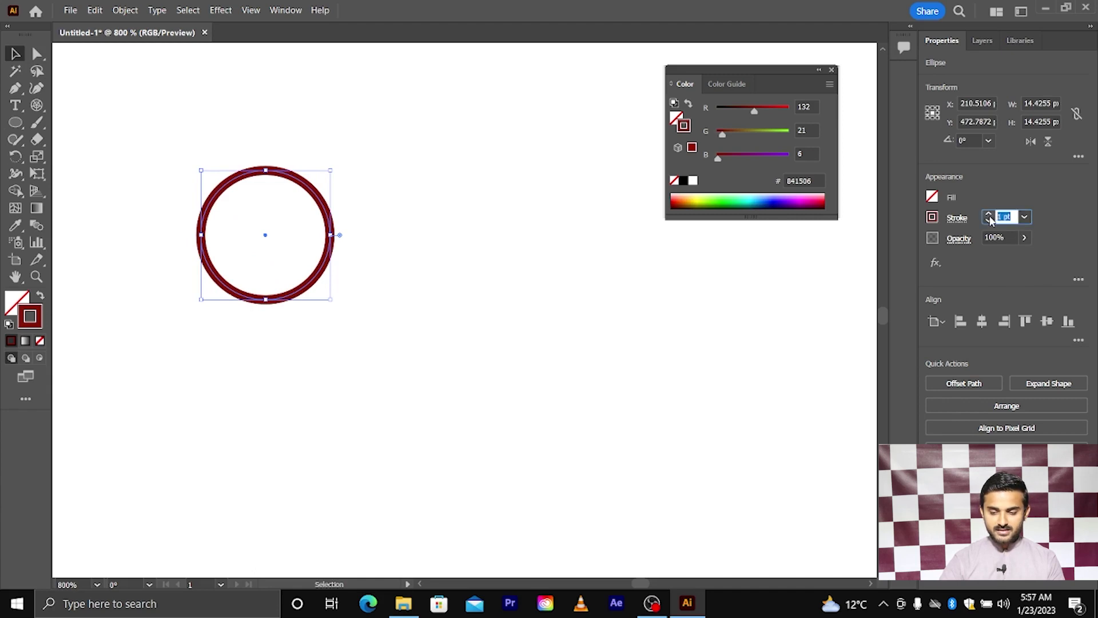
text(3)
key(Return)
click(489, 290)
key(ctrl+minus)
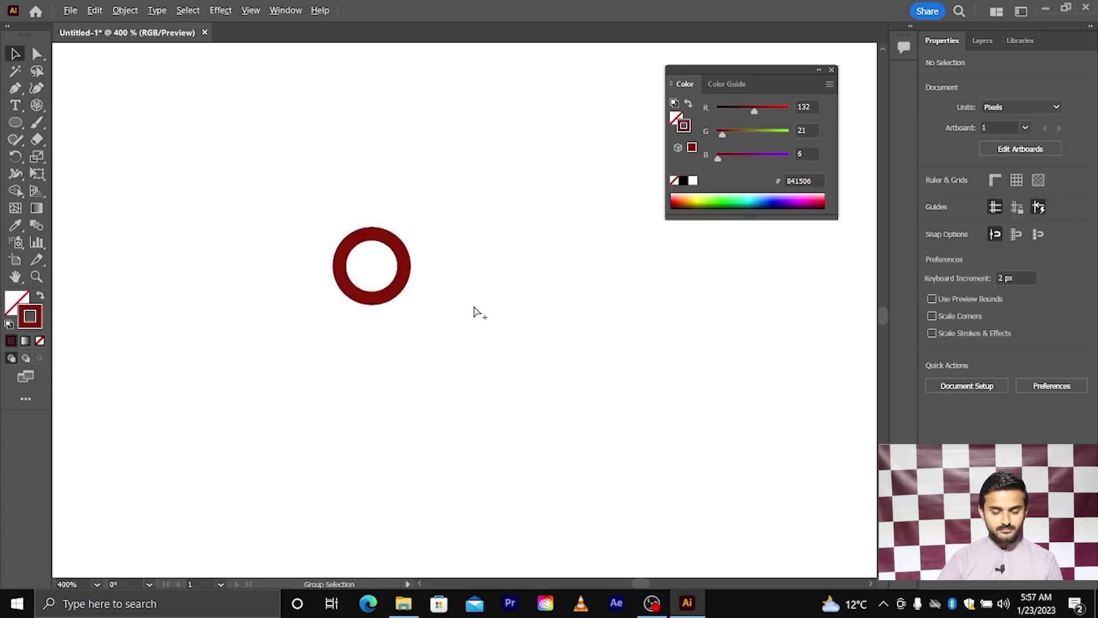
key(ctrl+minus)
key(ctrl+plus)
key(ctrl+plus)
key(ctrl+plus)
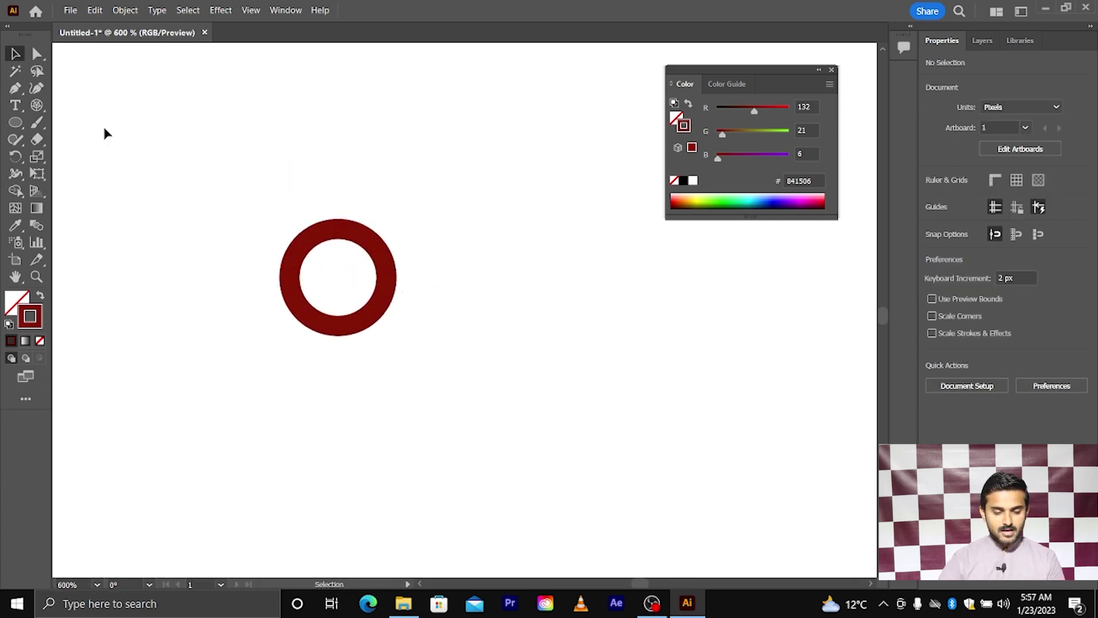
- Delete the ring's bottom anchor point, leaving an upper semicircular arch
drag(192, 159, 537, 369)
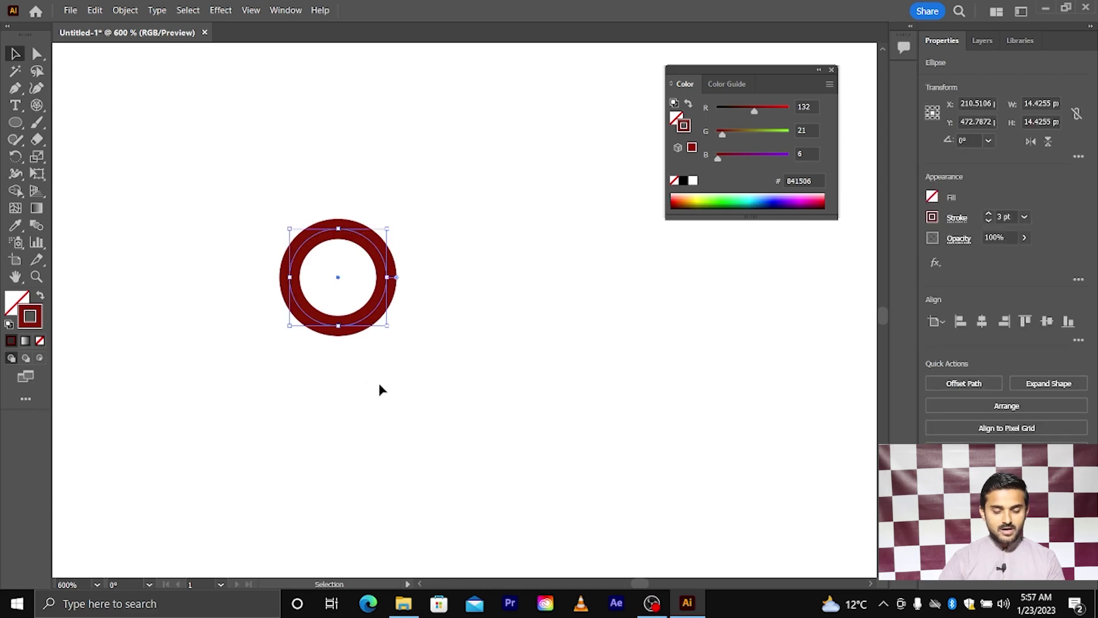
click(37, 54)
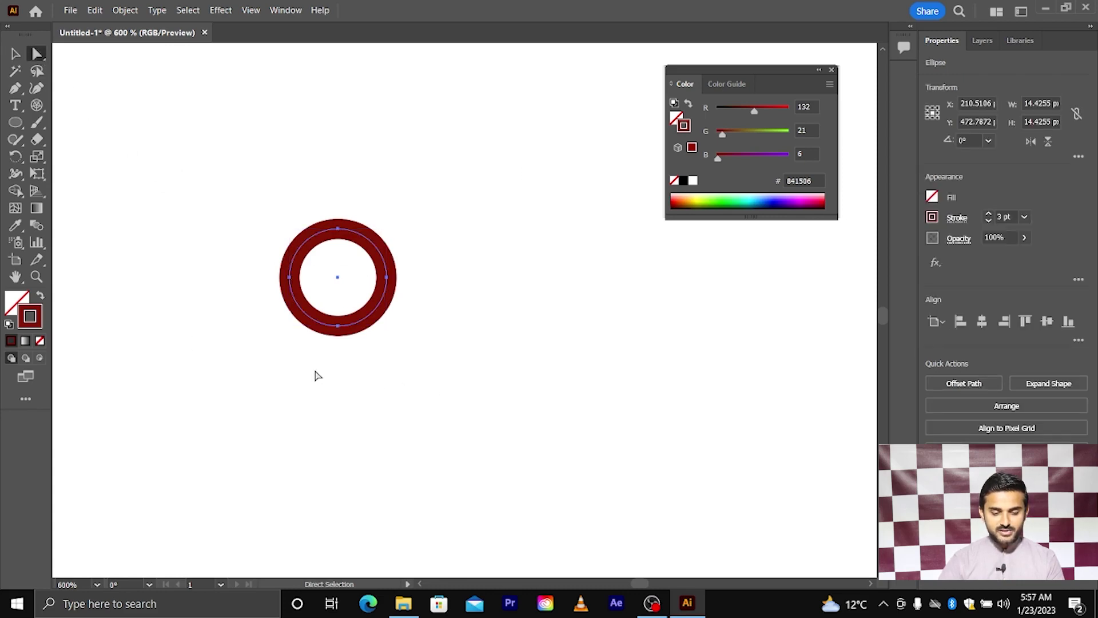
drag(318, 369, 368, 327)
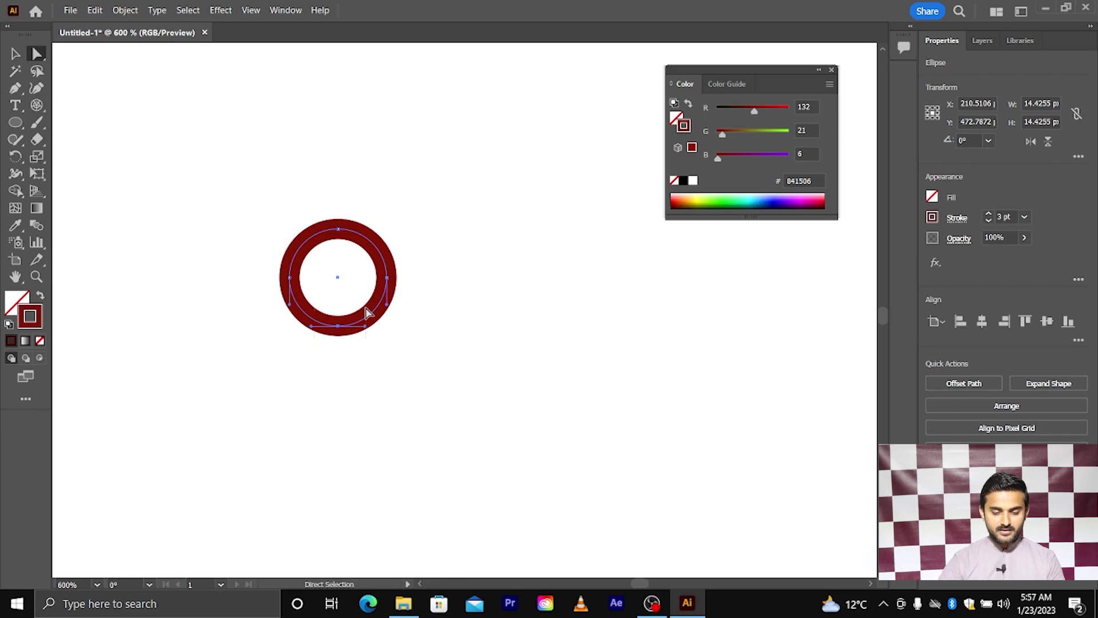
key(Delete)
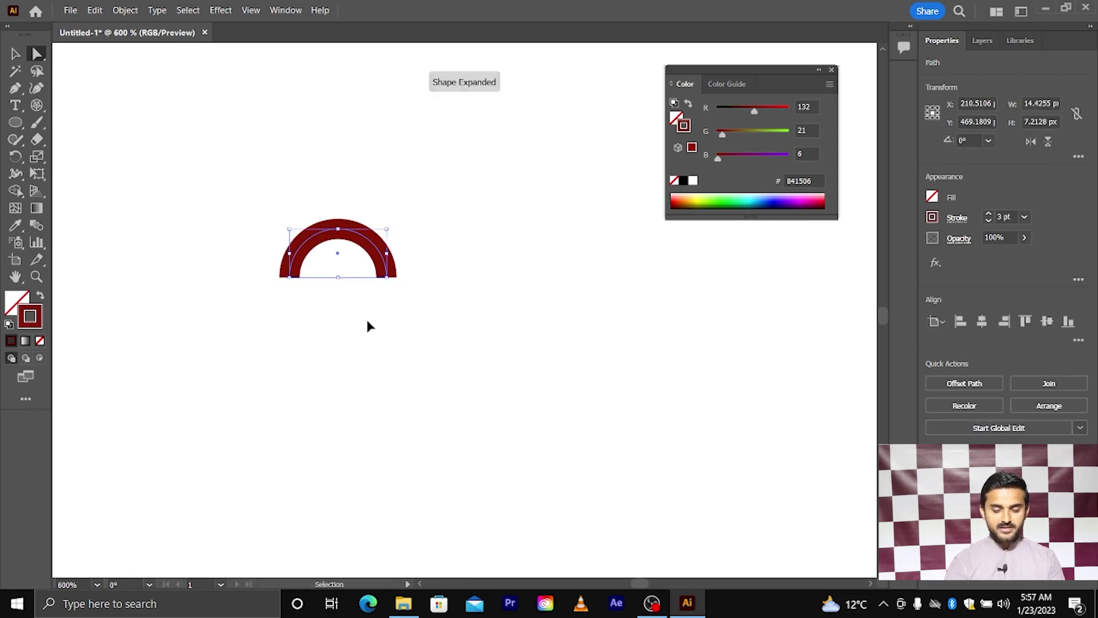
scroll(368, 326, right, 1)
scroll(367, 326, right, 1)
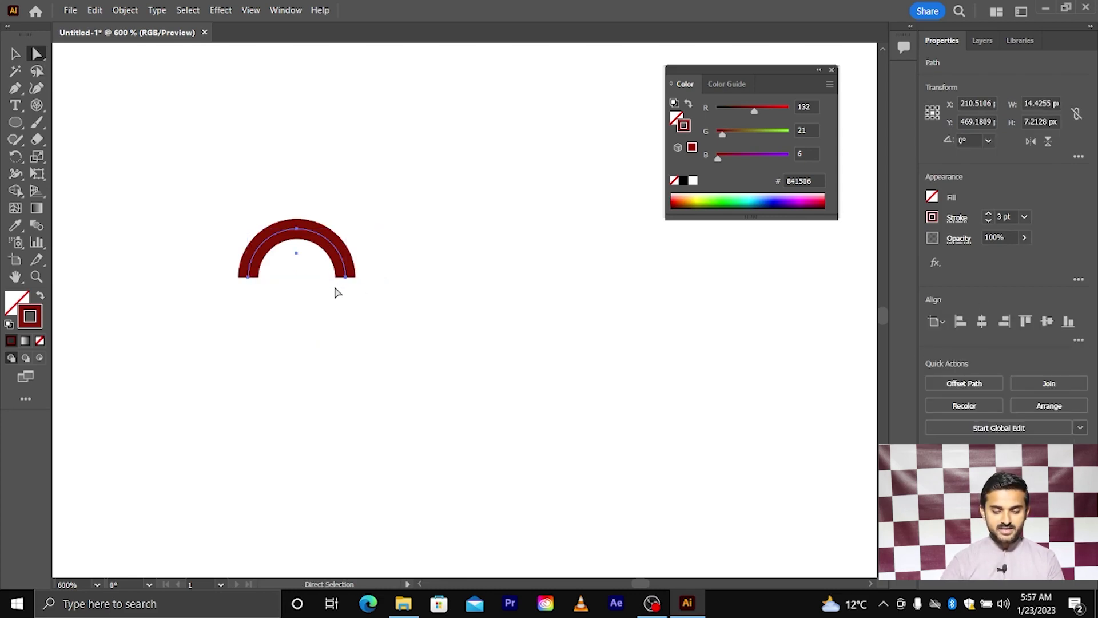
click(16, 55)
- Alt-drag a copy of the arch so it sits right beside the original
click(282, 195)
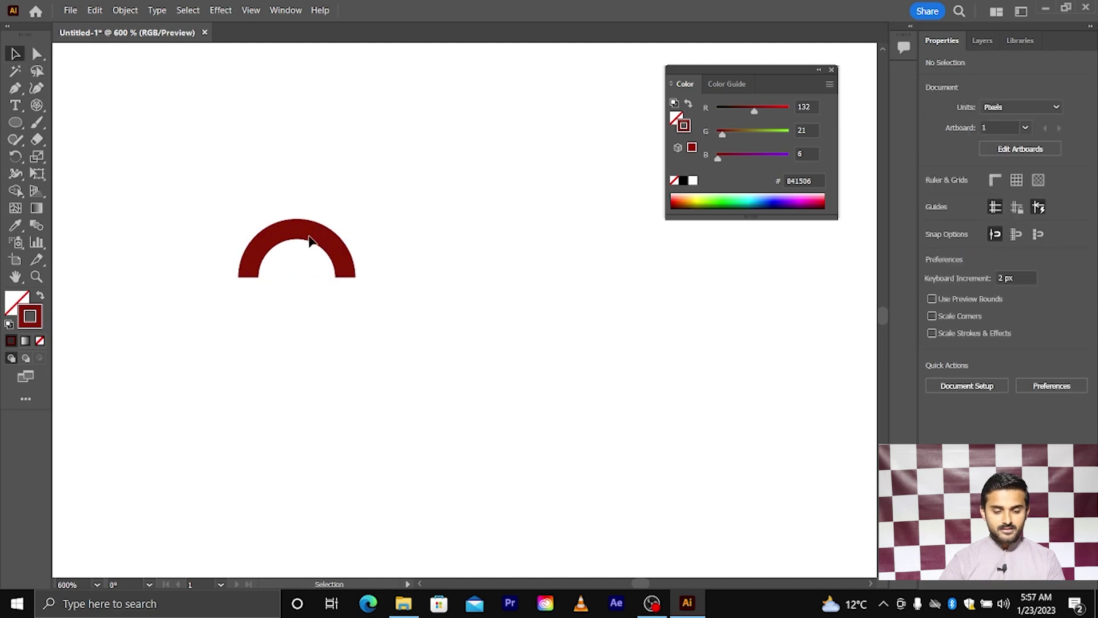
drag(305, 235, 353, 233)
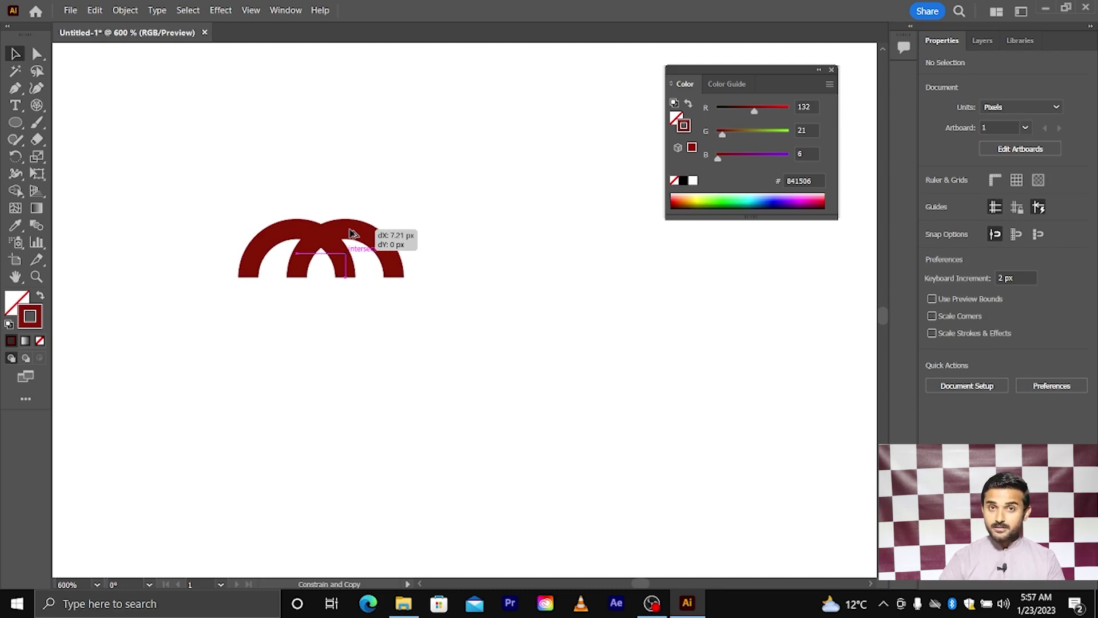
drag(353, 234, 404, 233)
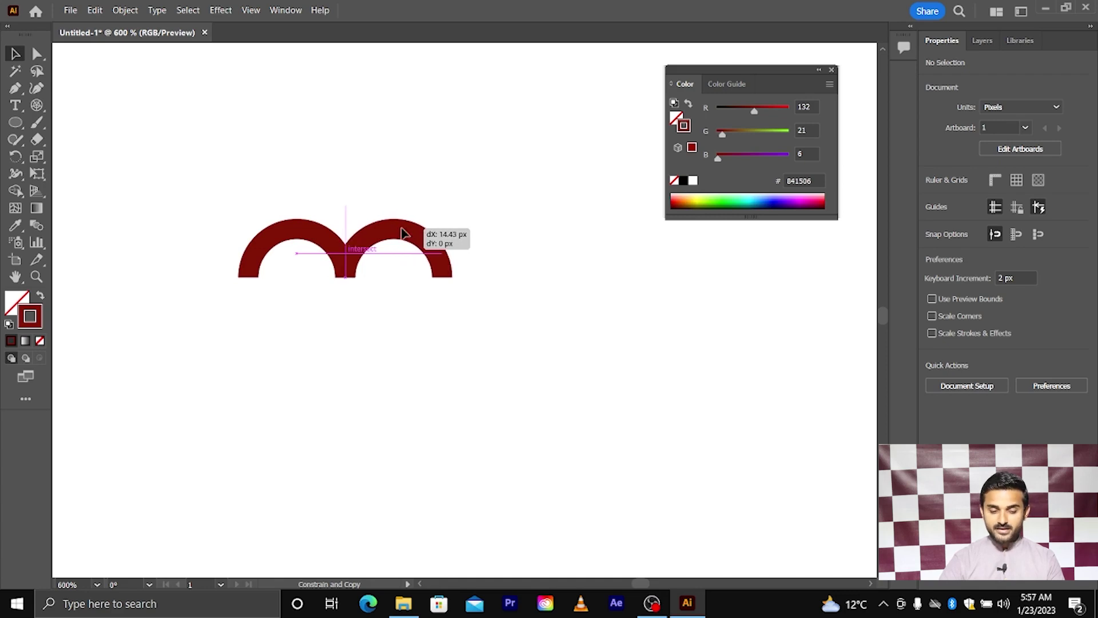
drag(404, 233, 404, 233)
scroll(385, 243, right, 2)
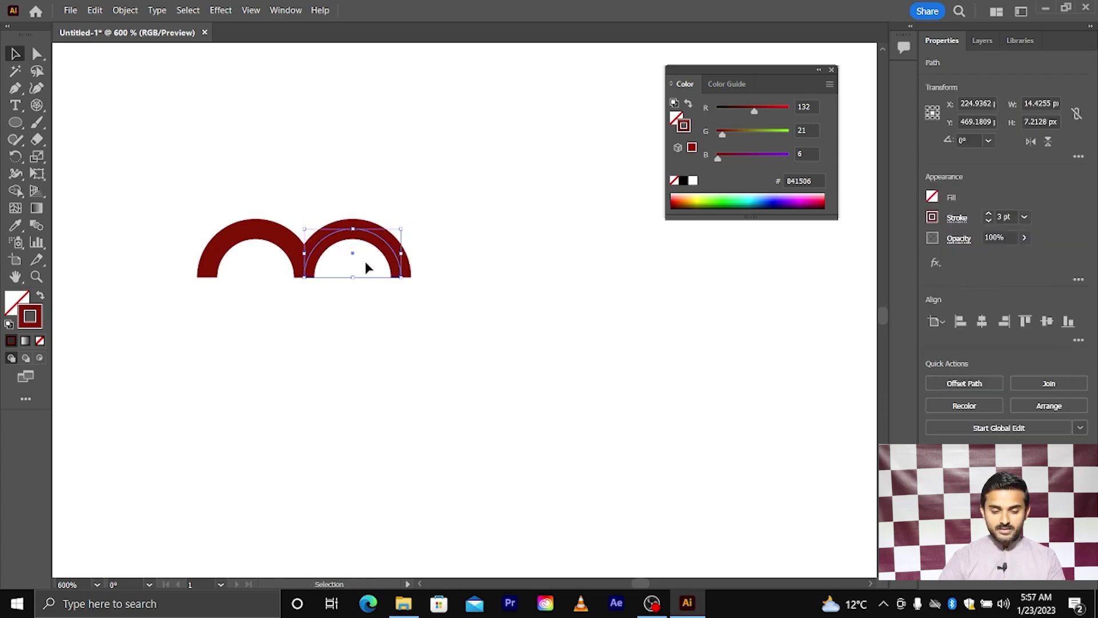
- Repeat the copy with Ctrl+D until six touching arches form a scalloped row
key(ctrl)
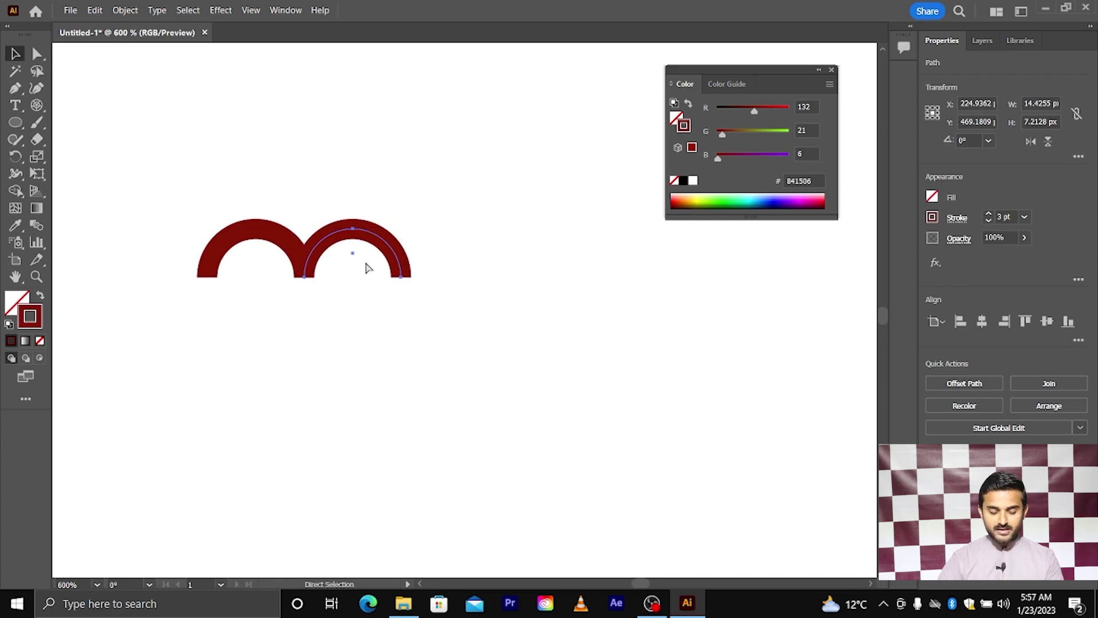
key(ctrl+d)
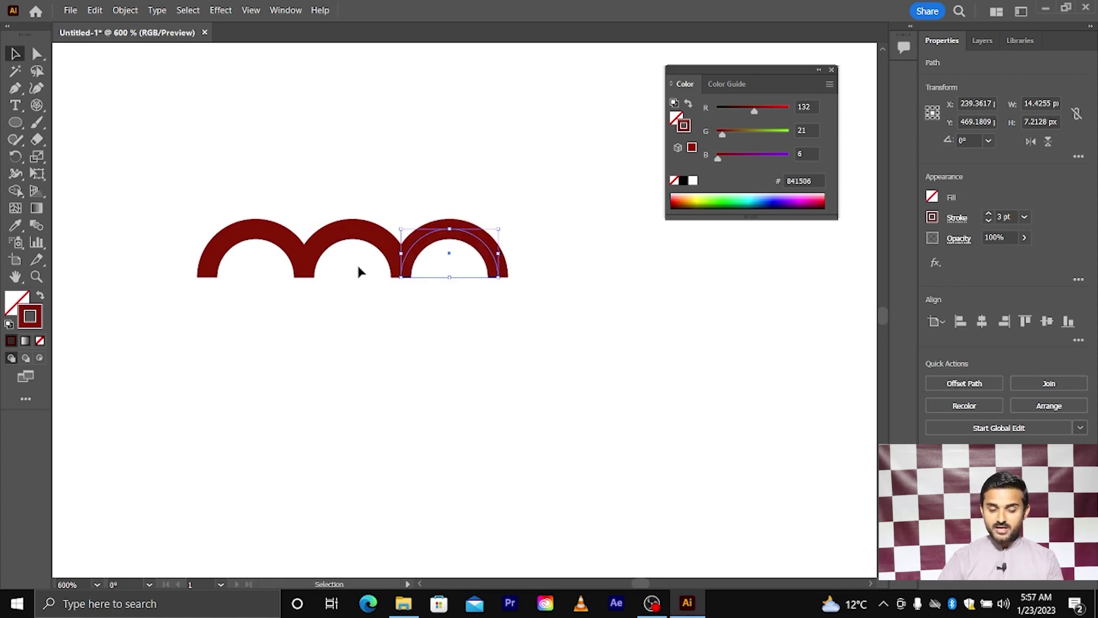
scroll(357, 270, right, 1)
key(ctrl+d)
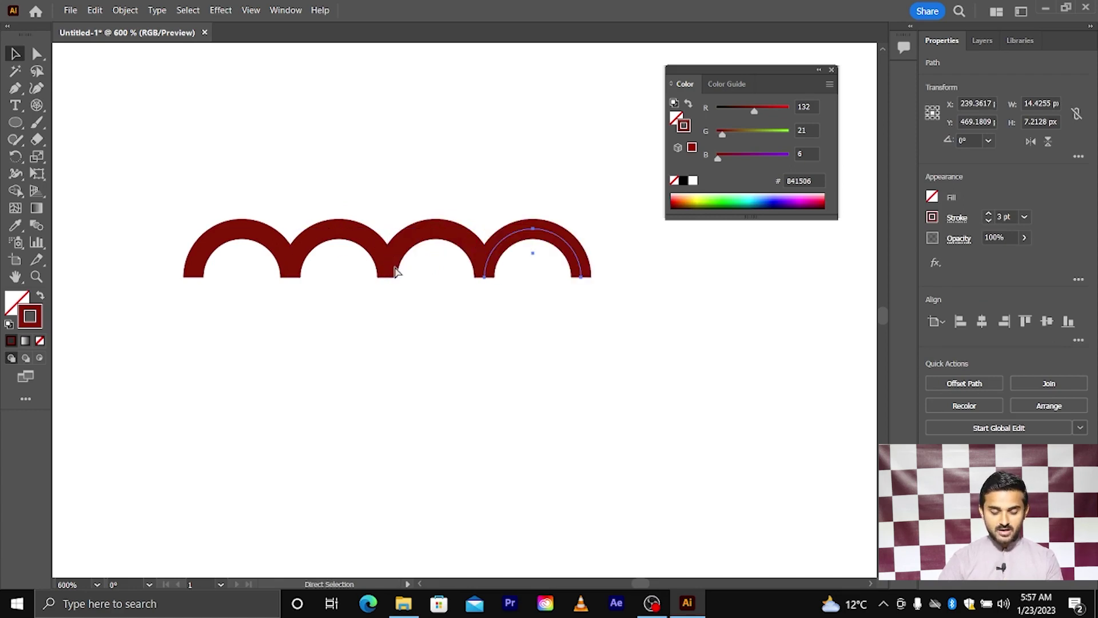
key(ctrl+d)
key(ctrl+d)
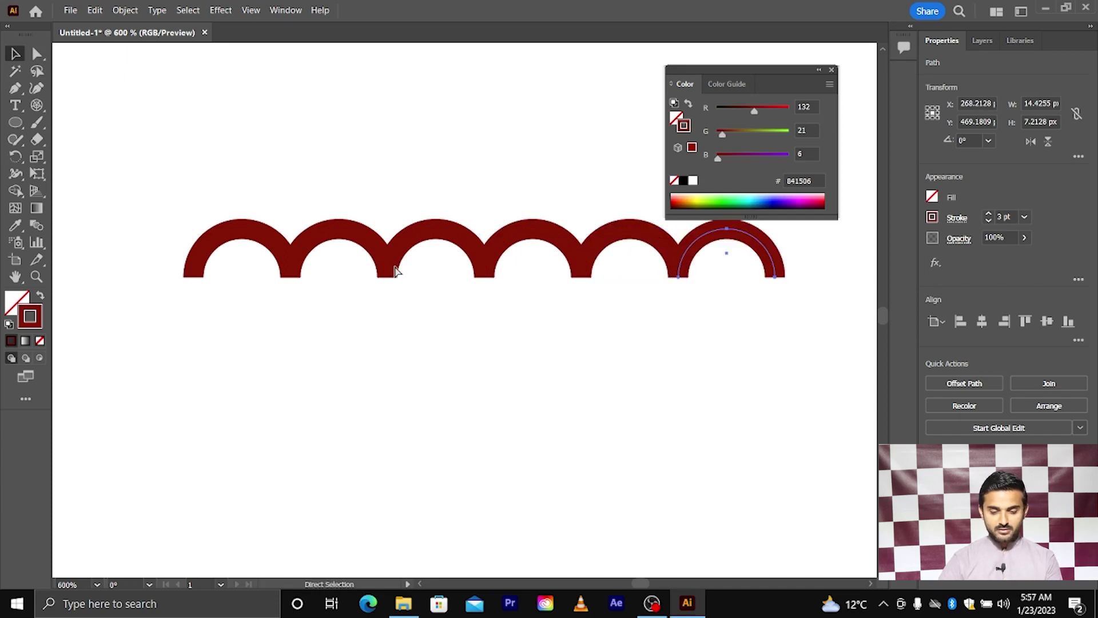
scroll(347, 286, down, 2)
scroll(345, 288, right, 1)
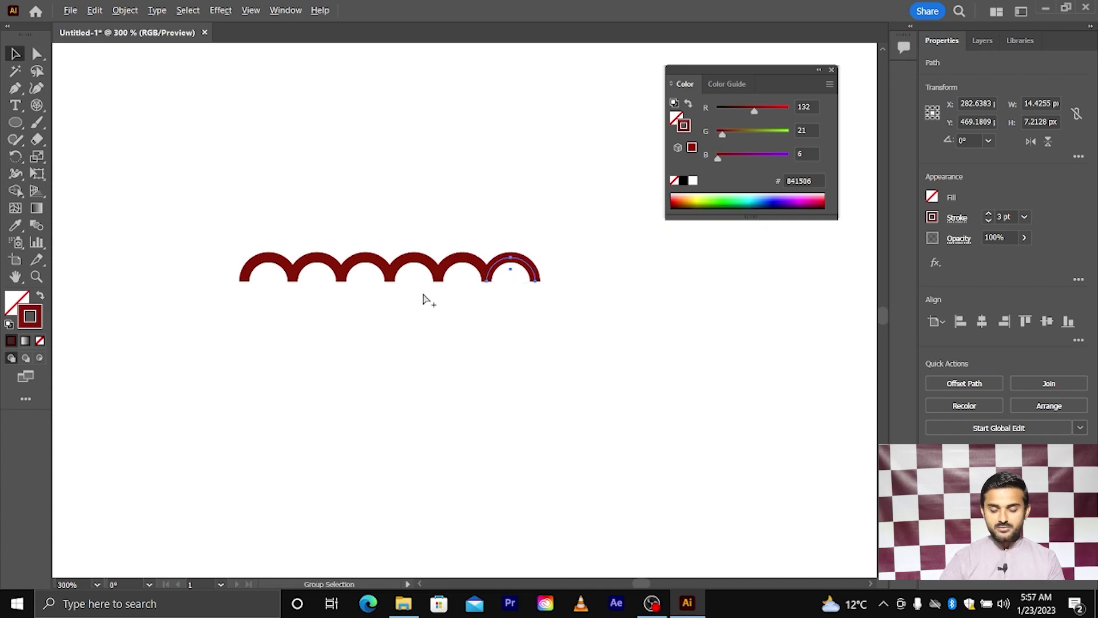
scroll(422, 299, down, 1)
scroll(423, 298, up, 2)
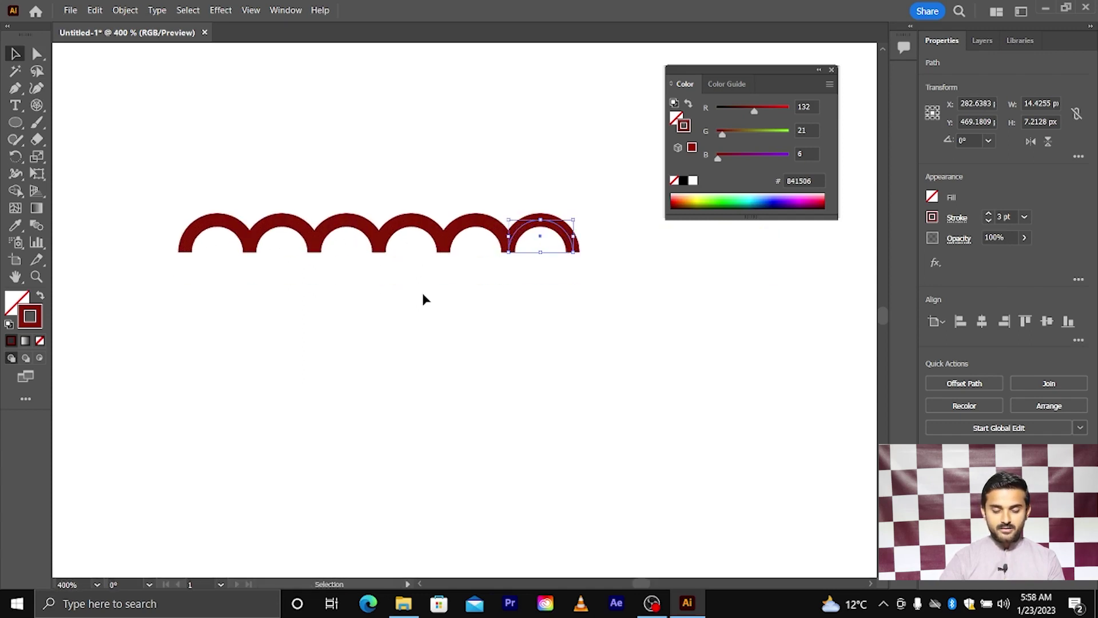
click(424, 299)
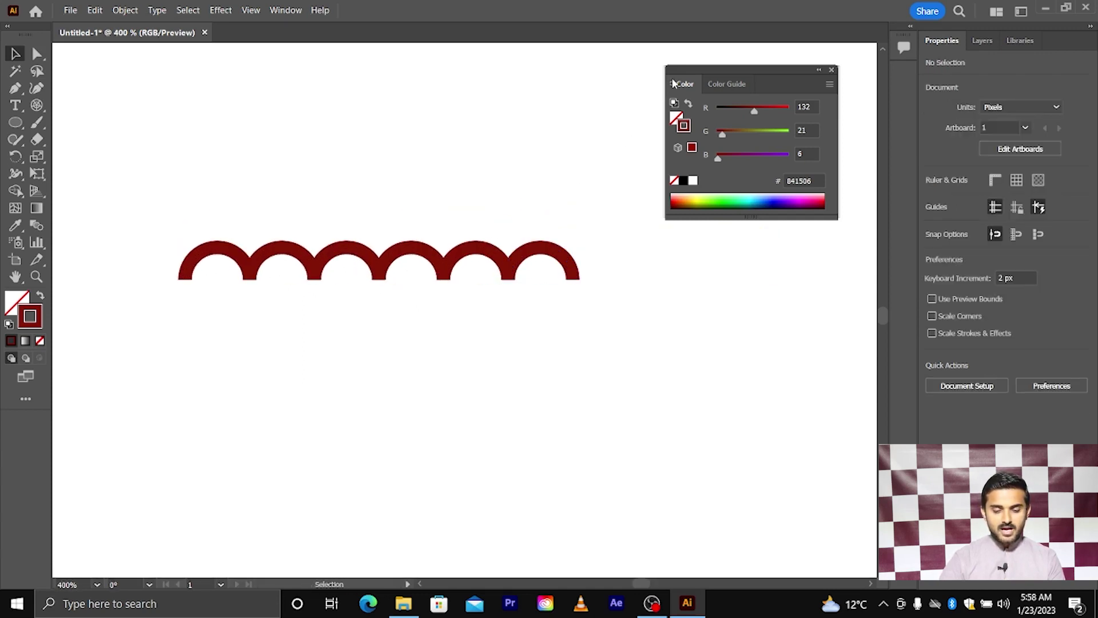
- Move the Color panel aside and draw a long vertical dark red shaft through the centre scallop junction
drag(693, 69, 815, 99)
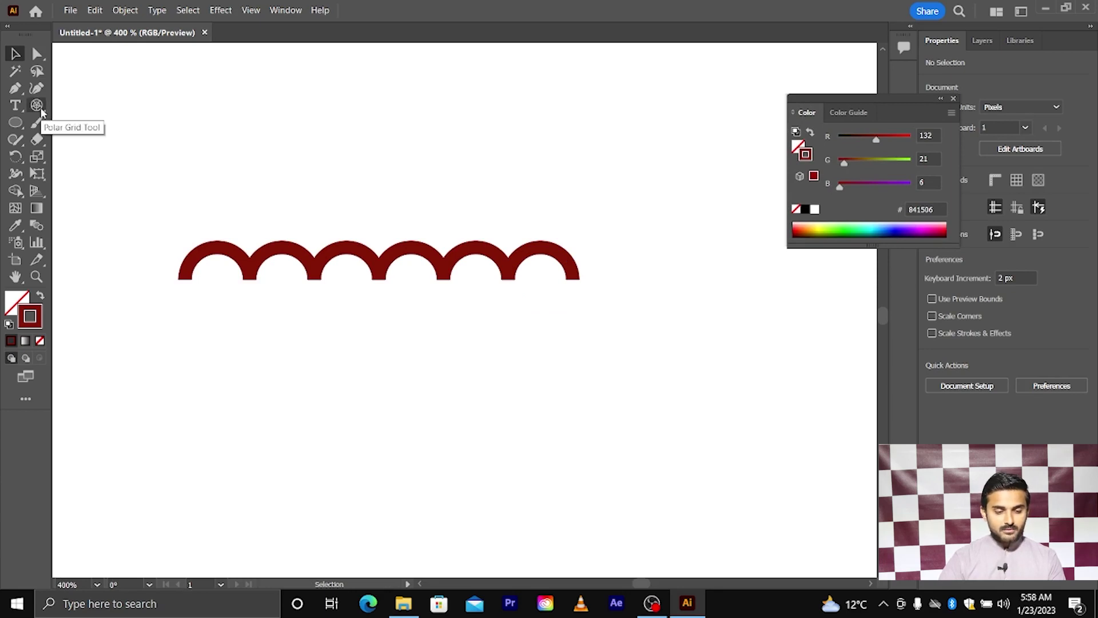
drag(39, 109, 68, 106)
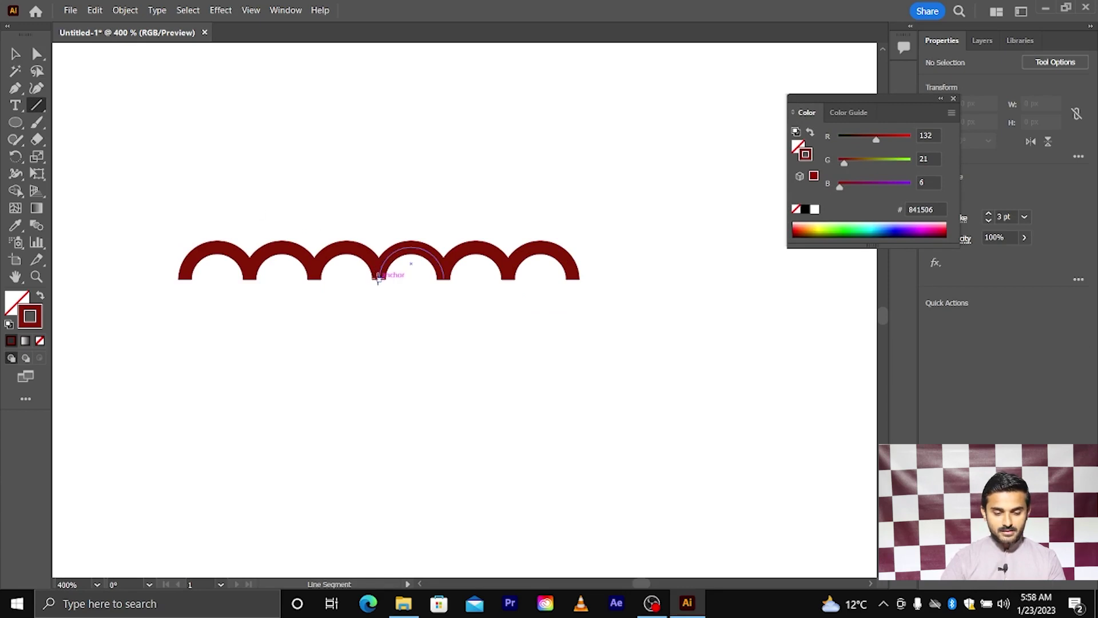
drag(377, 278, 377, 285)
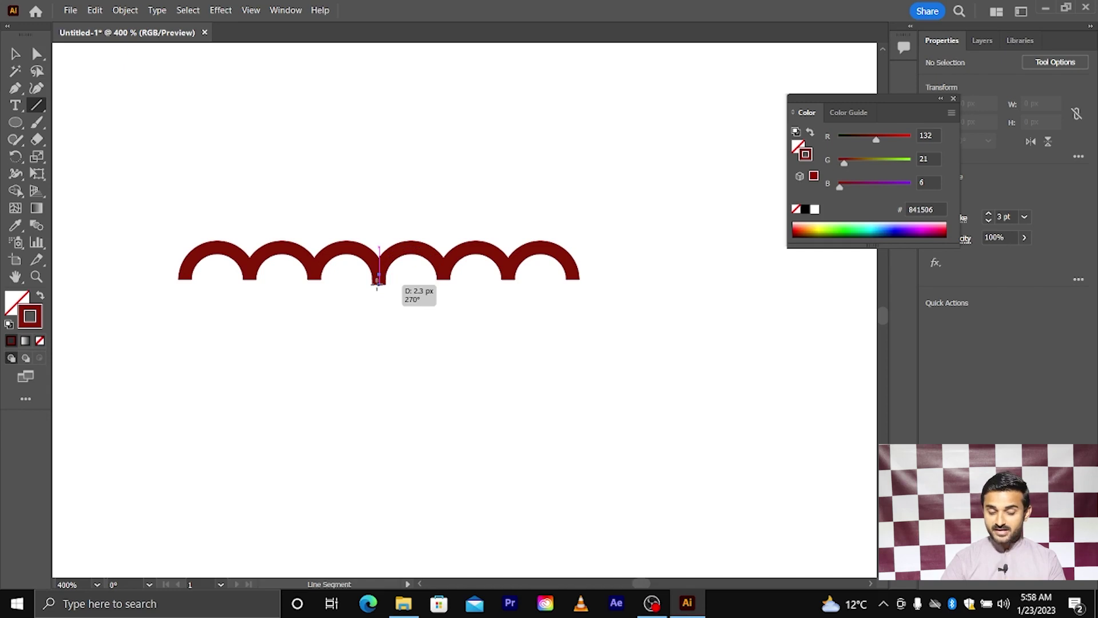
drag(377, 282, 378, 365)
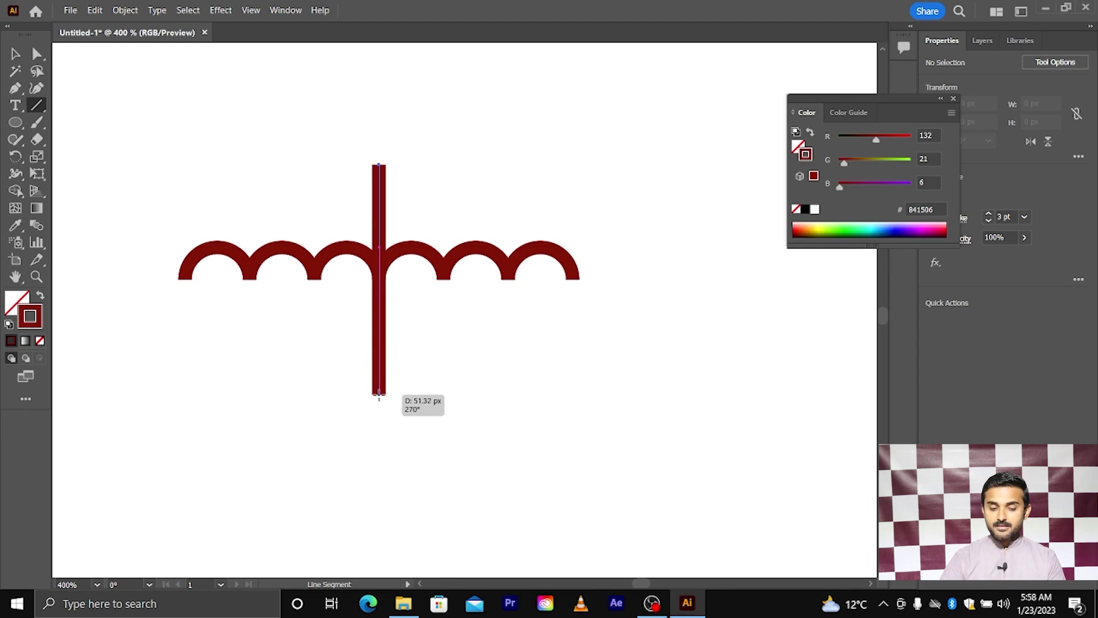
drag(378, 365, 384, 497)
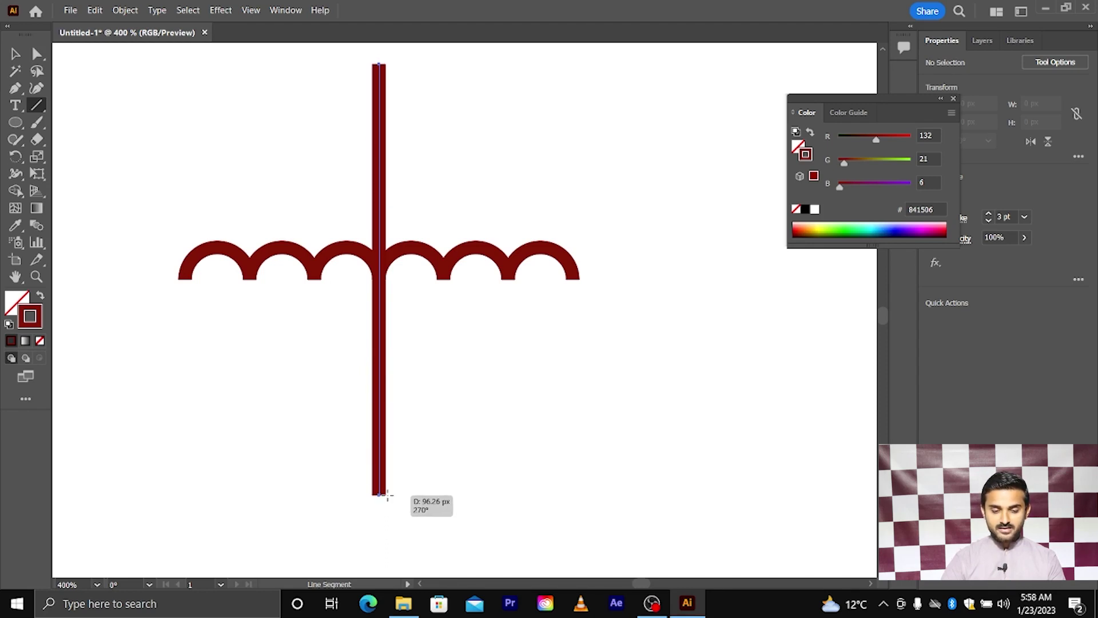
drag(383, 496, 387, 489)
scroll(319, 412, up, 1)
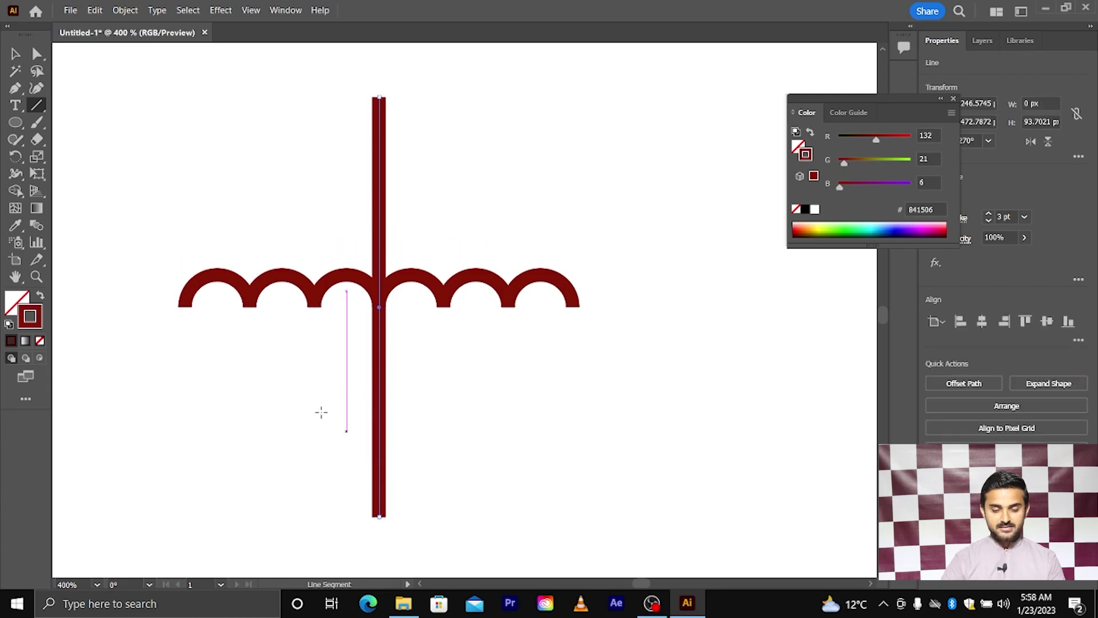
click(6, 54)
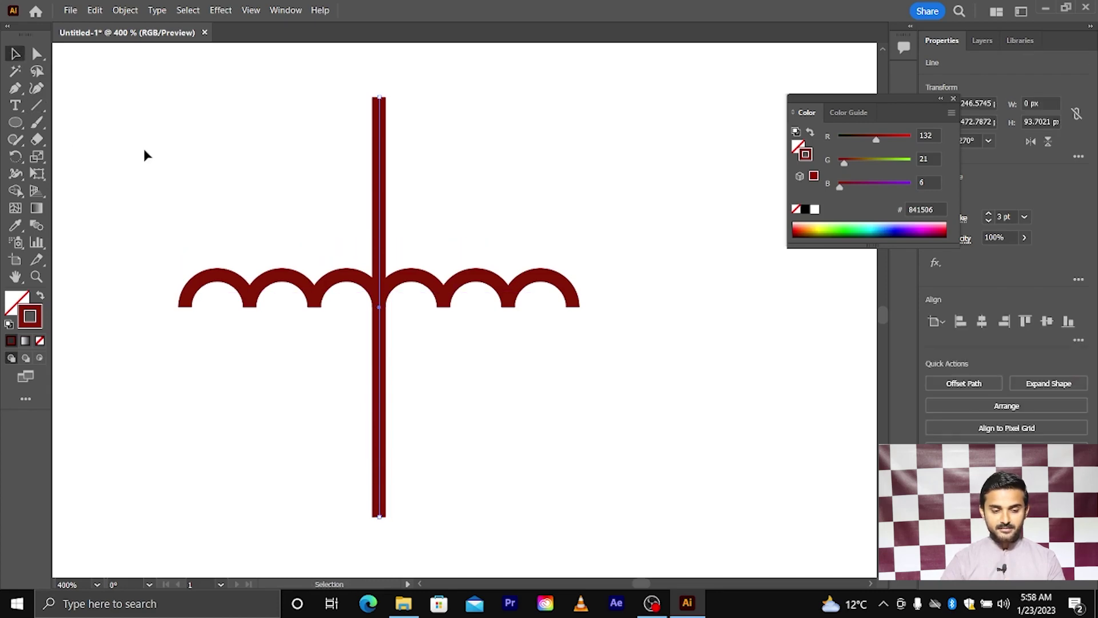
click(270, 205)
scroll(275, 211, left, 1)
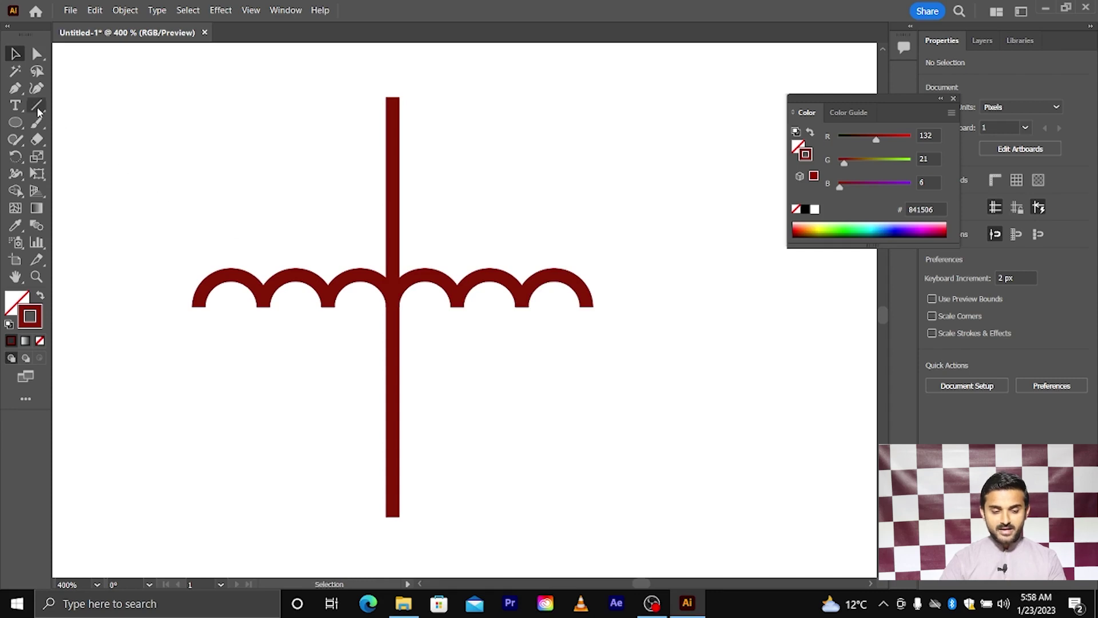
- Draw arc ribs from the left canopy edge and left scallop junctions up to the shaft top
drag(36, 105, 78, 132)
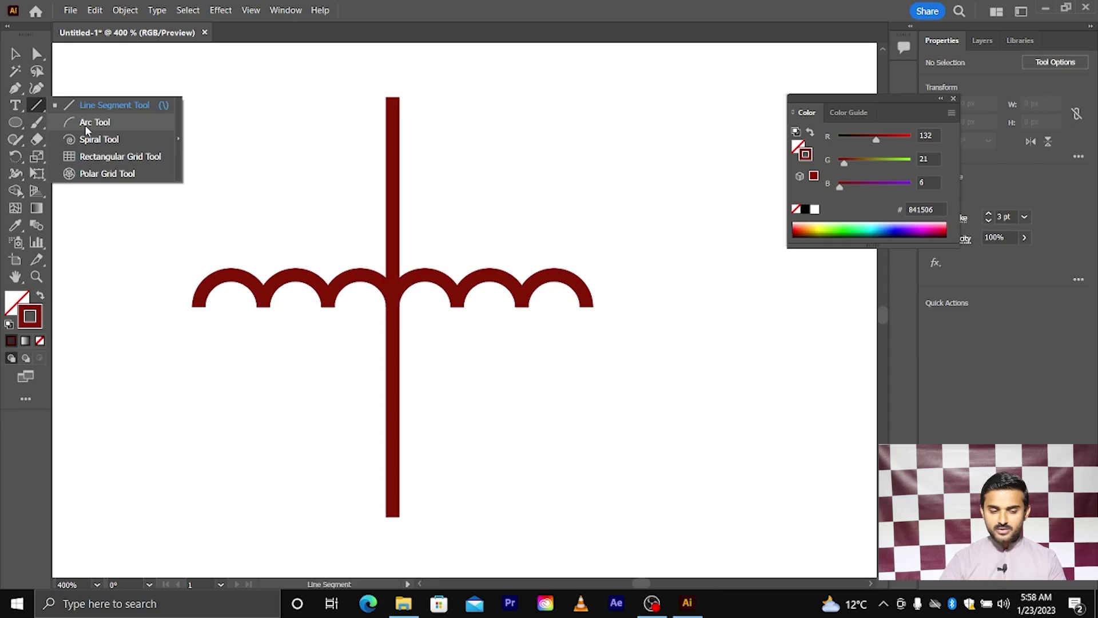
click(86, 123)
scroll(203, 296, up, 2)
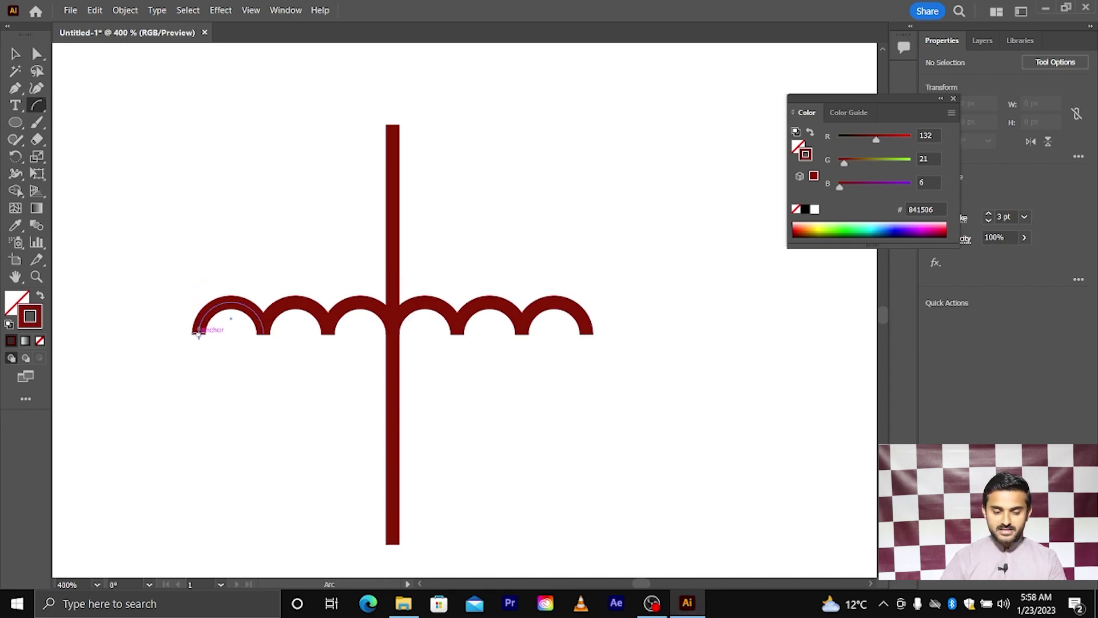
drag(198, 333, 392, 124)
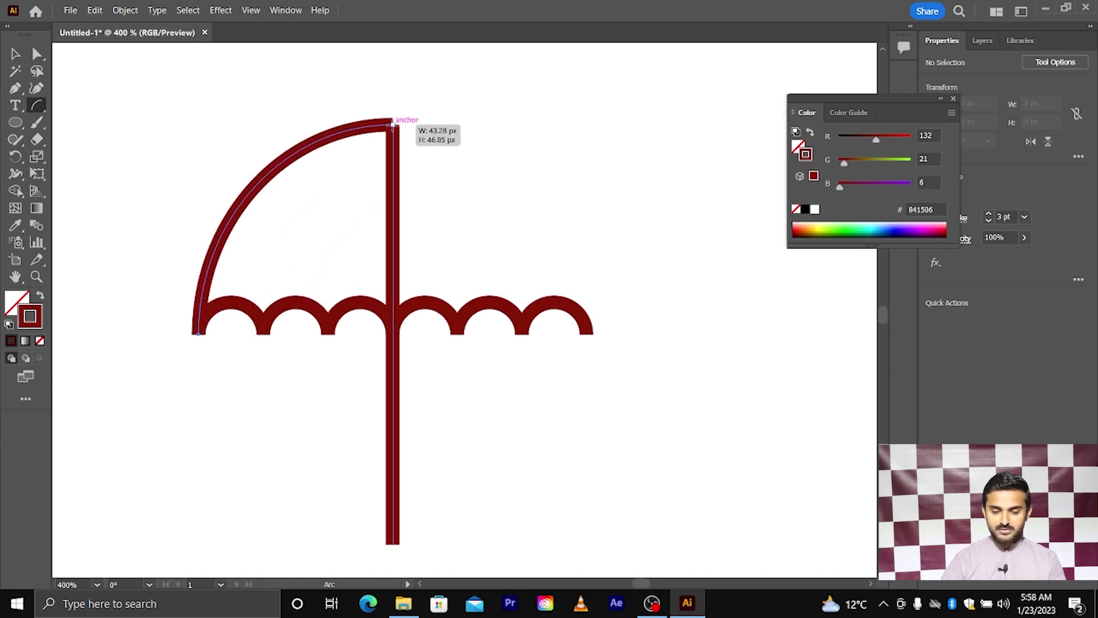
drag(393, 124, 392, 124)
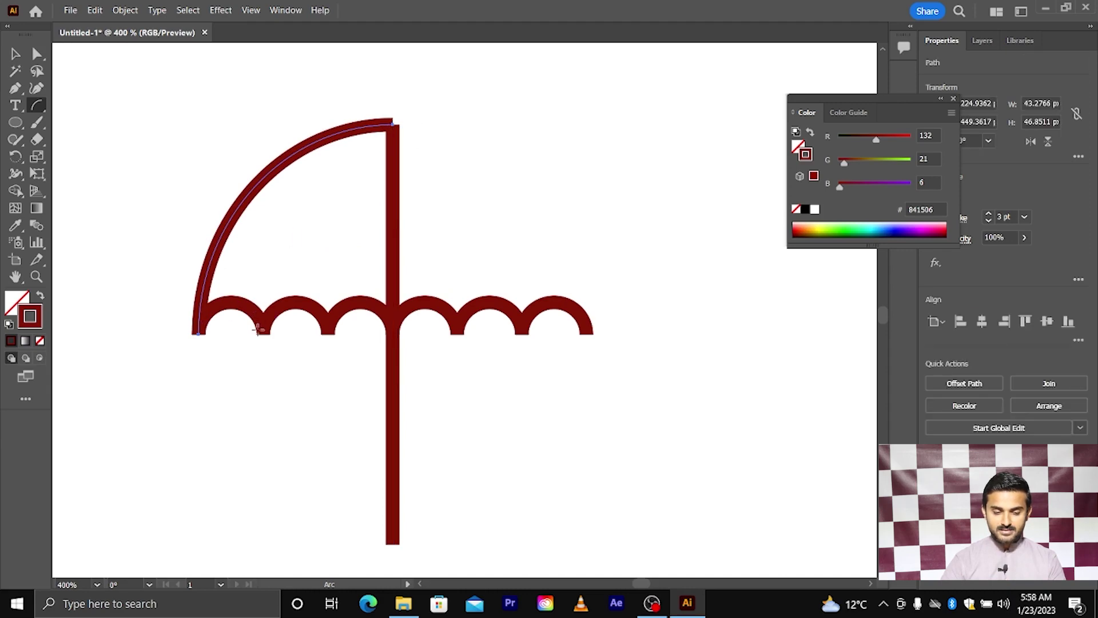
drag(263, 334, 393, 123)
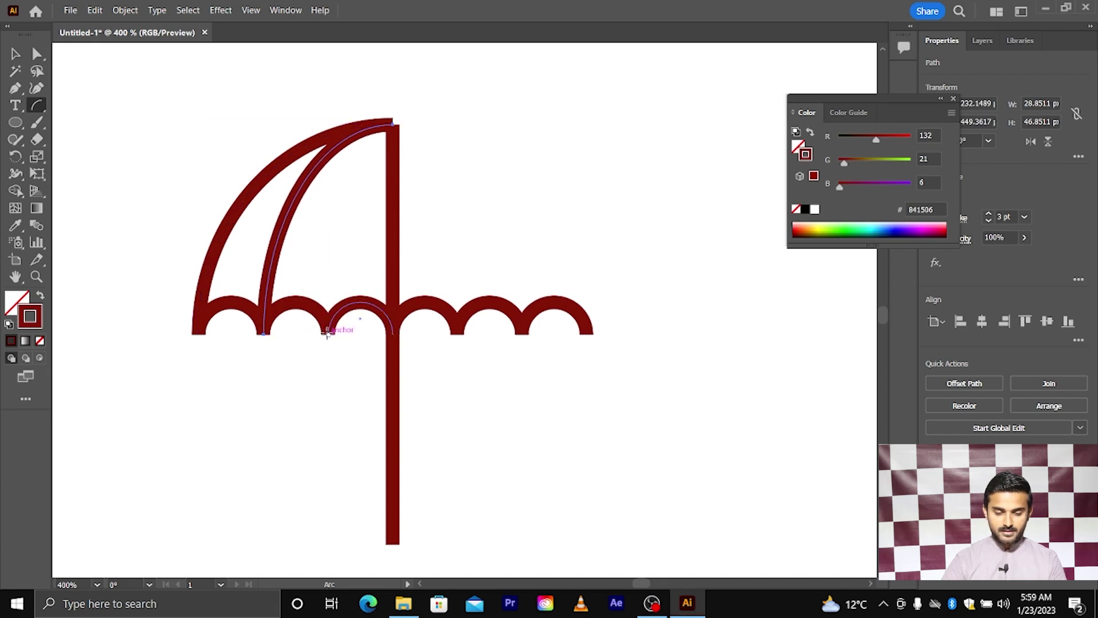
drag(326, 334, 388, 129)
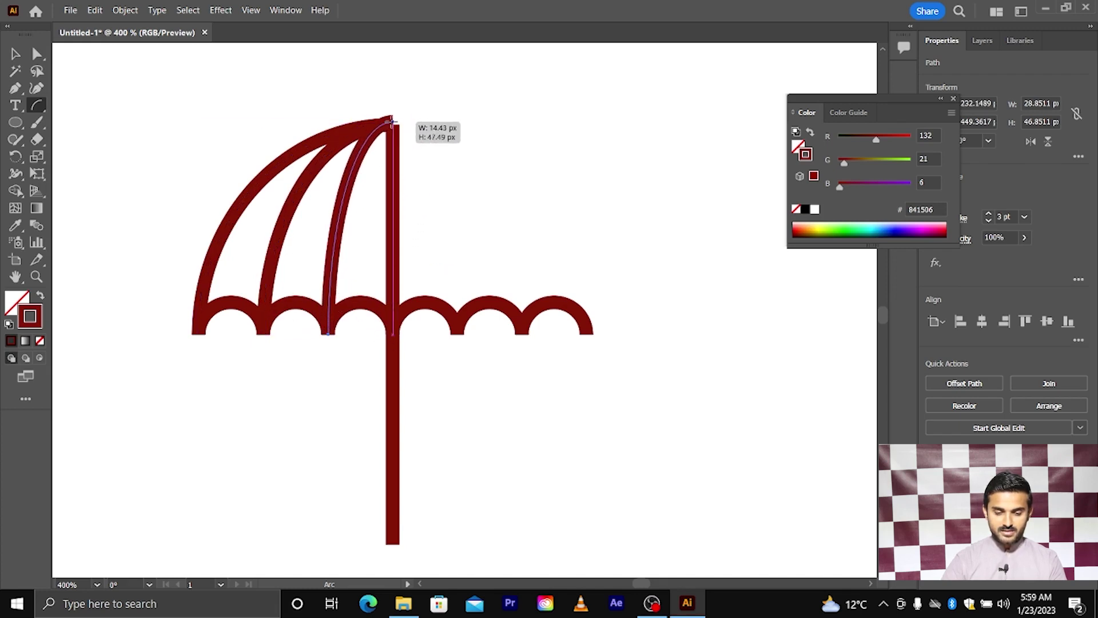
drag(388, 129, 392, 124)
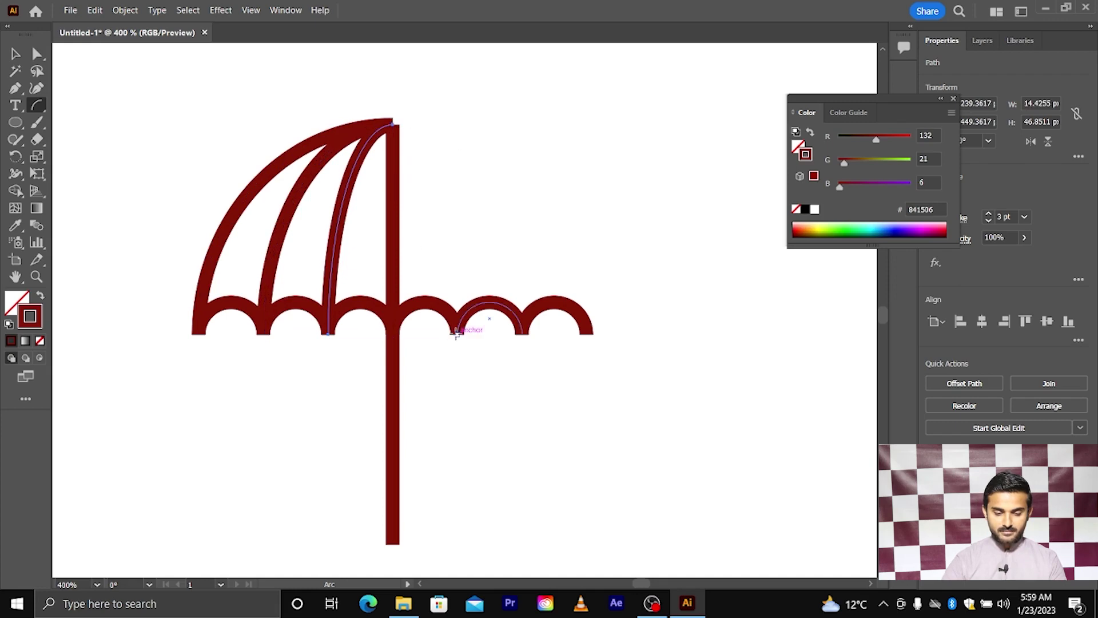
- Draw arc ribs from the right scallop junctions and outer right edge up to the shaft top
drag(457, 332, 393, 122)
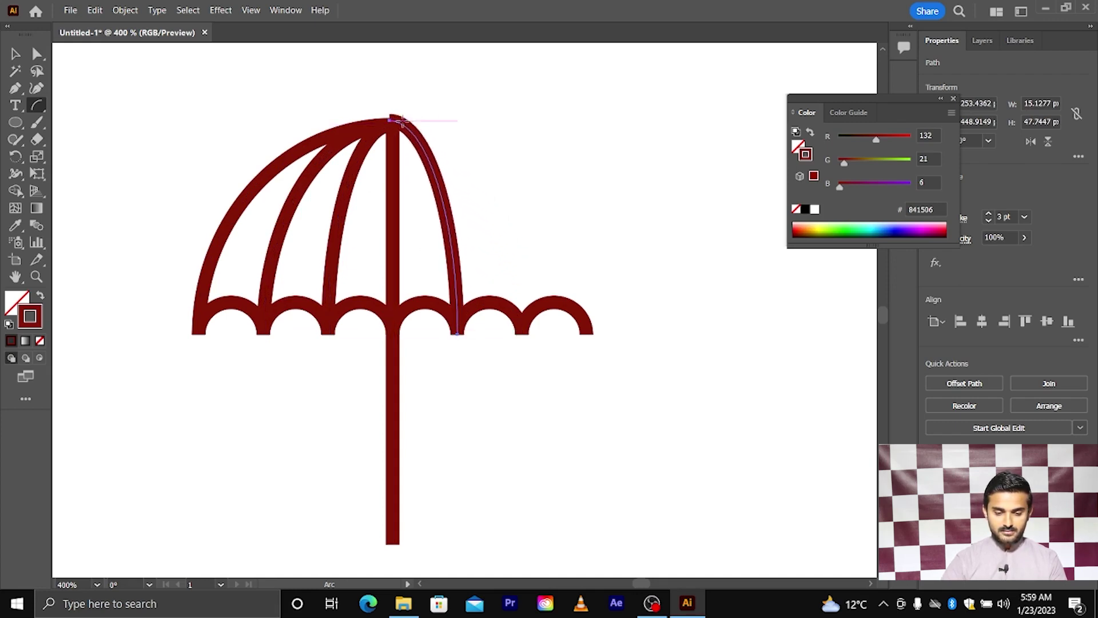
key(ctrl+z)
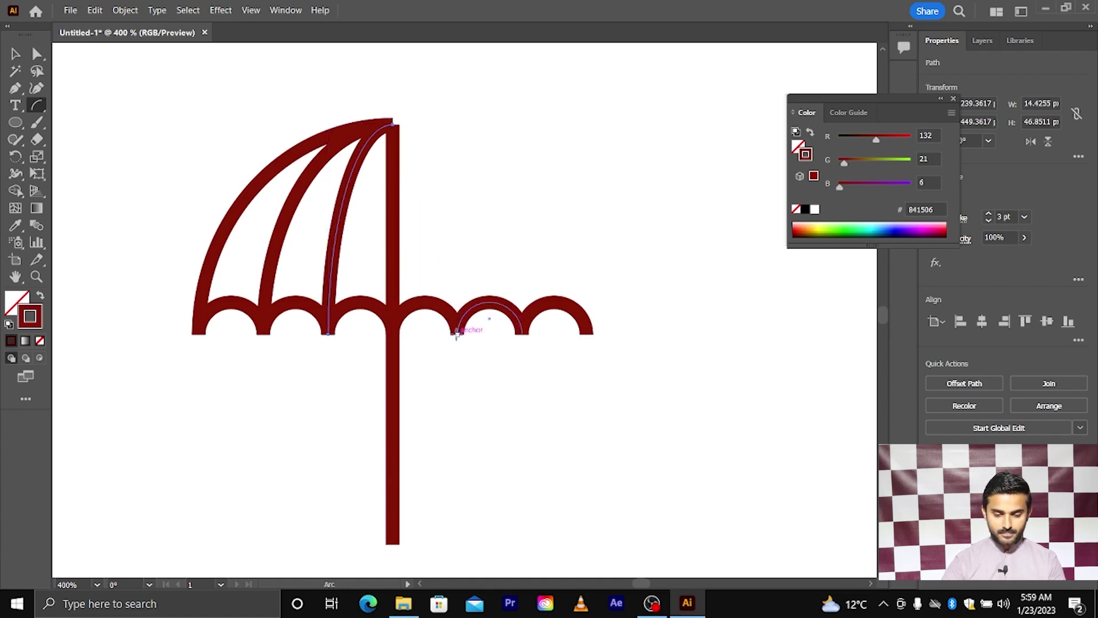
drag(457, 333, 393, 123)
drag(522, 332, 392, 123)
click(522, 337)
click(626, 373)
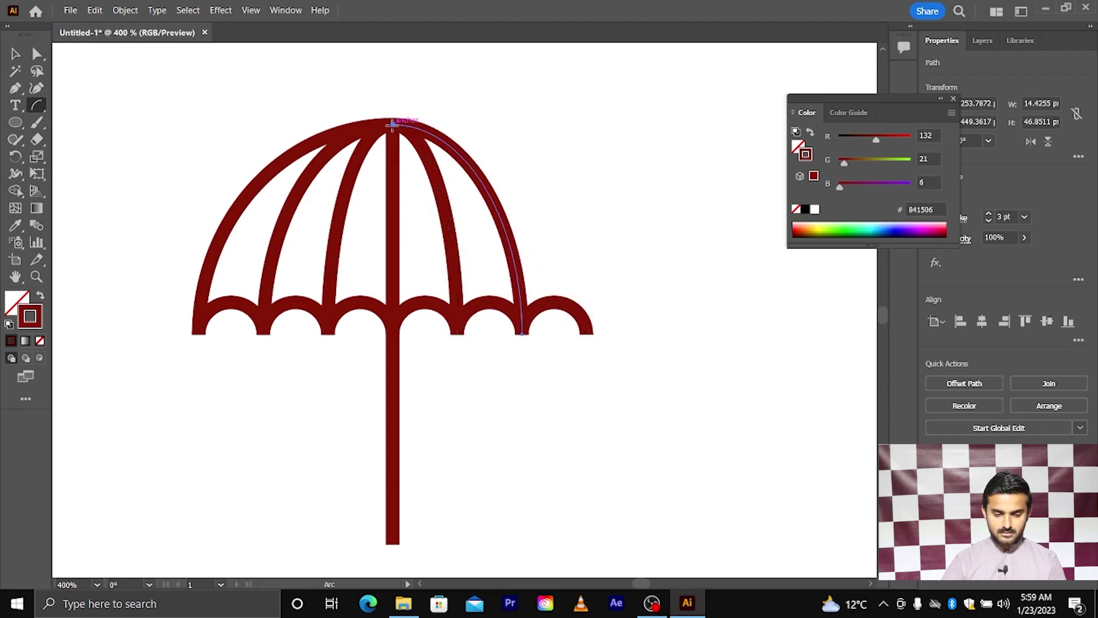
mouse_move(522, 334)
mouse_down()
mouse_move(588, 335)
mouse_move(392, 123)
mouse_up()
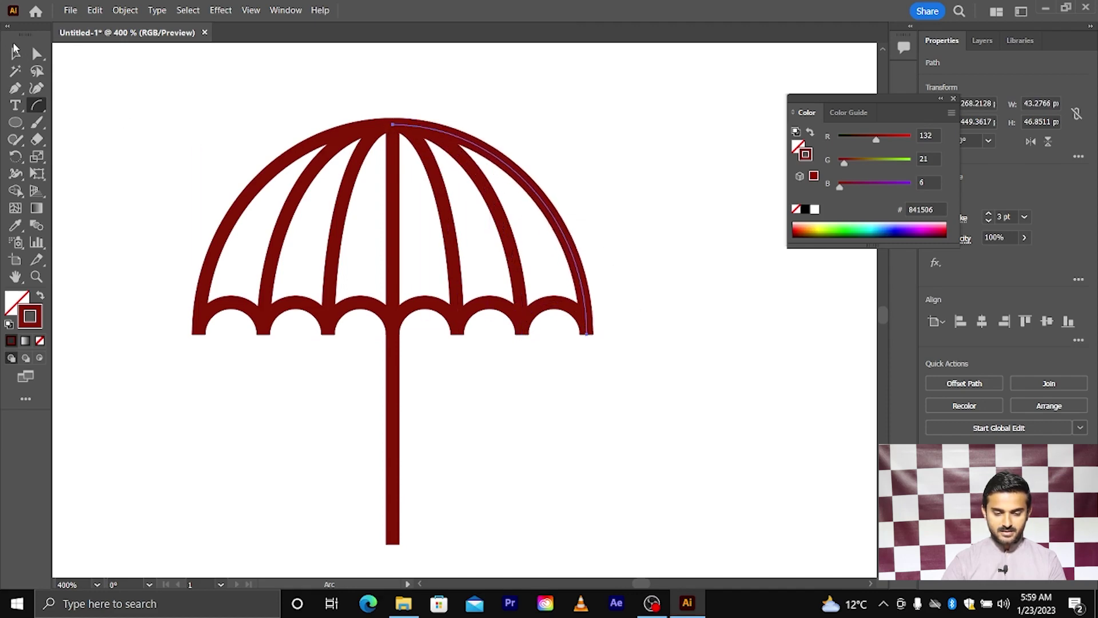
click(15, 53)
scroll(275, 154, left, 1)
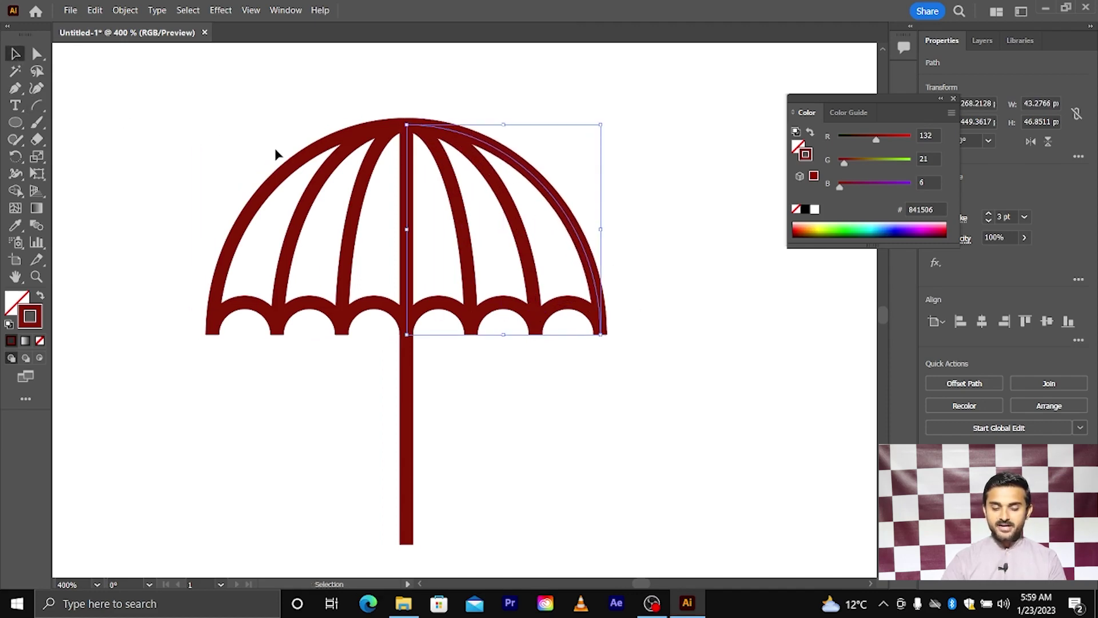
click(289, 110)
scroll(379, 122, up, 2)
scroll(401, 143, up, 1)
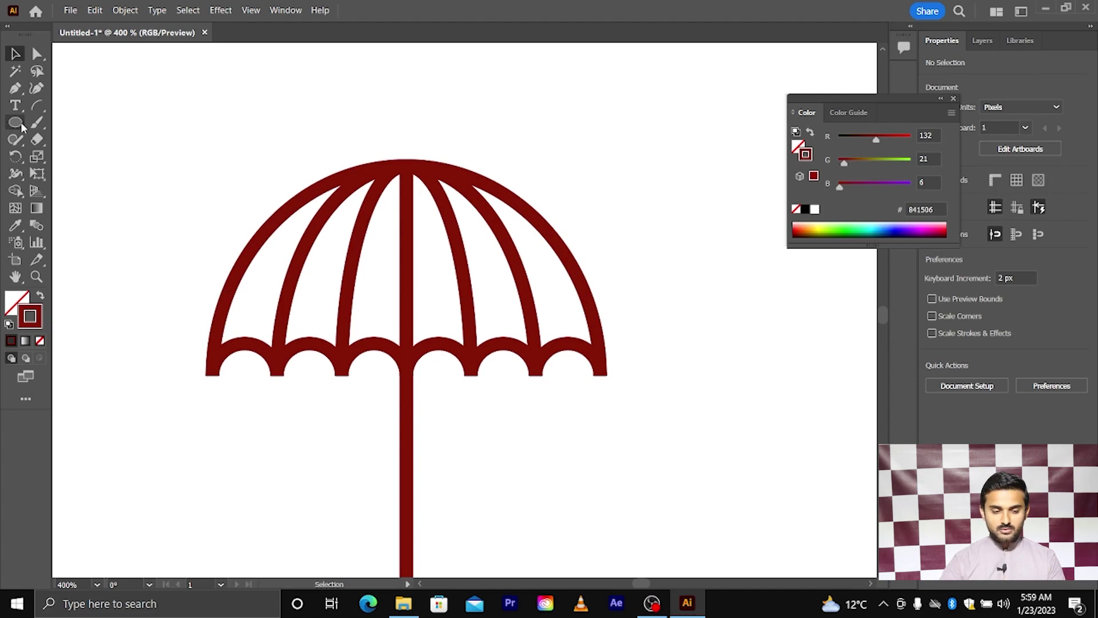
drag(21, 126, 63, 117)
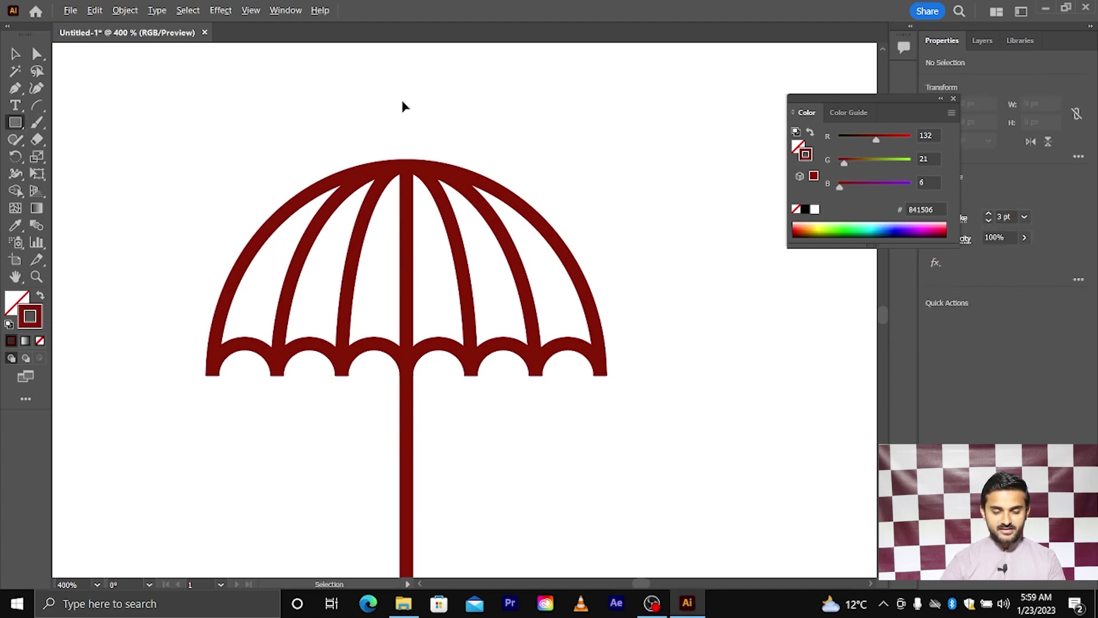
- Draw a small rectangle above the umbrella and give it a solid dark red fill
scroll(403, 107, up, 1)
drag(395, 100, 414, 161)
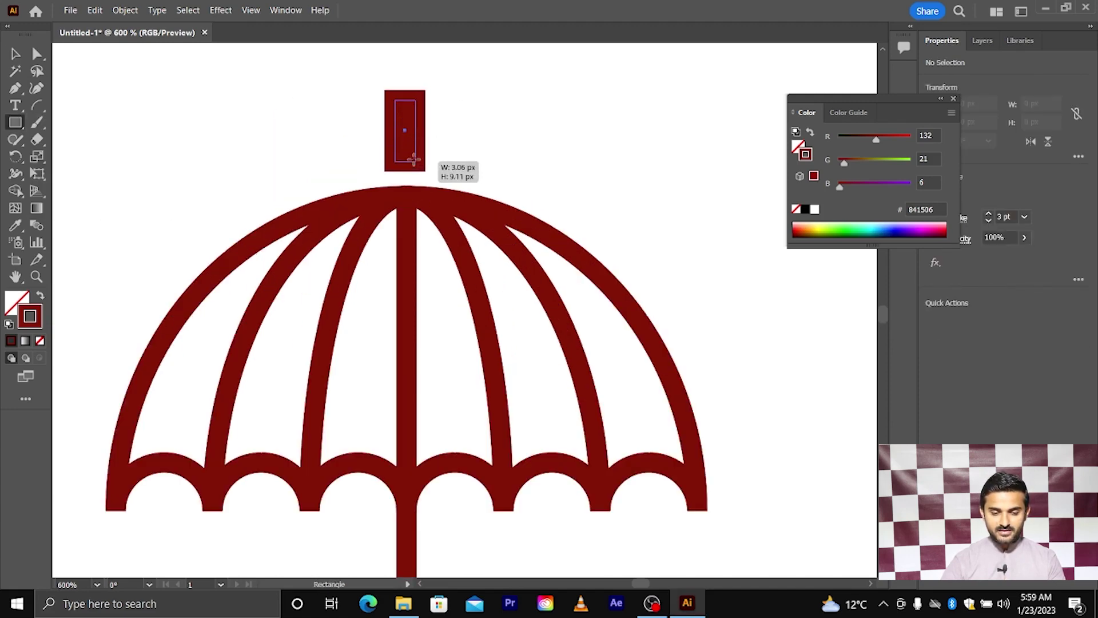
click(15, 54)
click(40, 294)
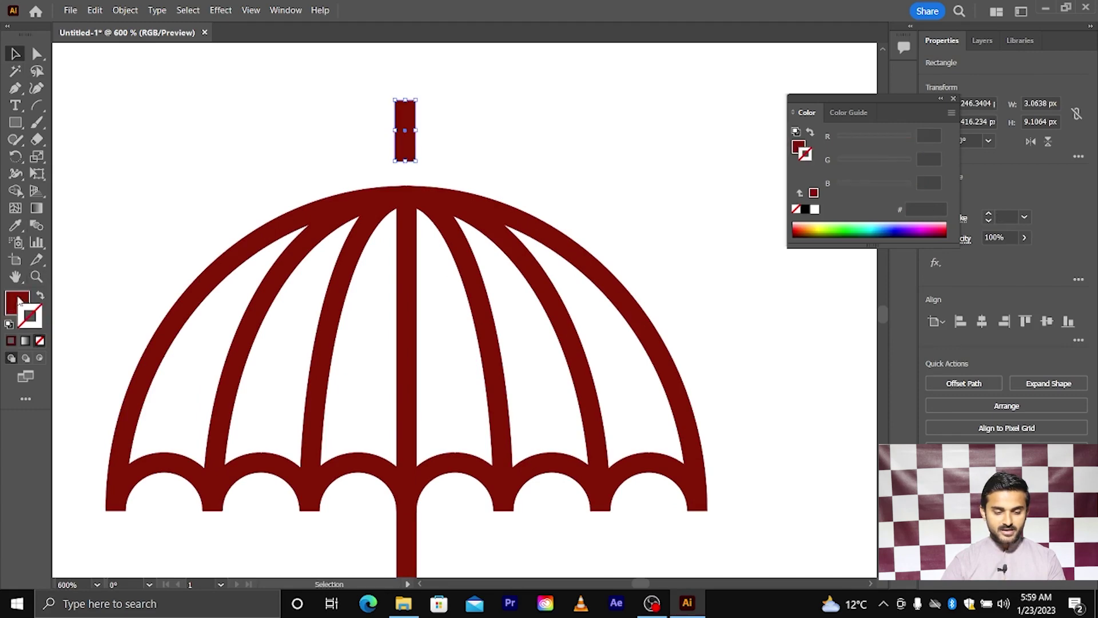
scroll(417, 105, up, 2)
scroll(422, 103, up, 1)
scroll(422, 127, up, 1)
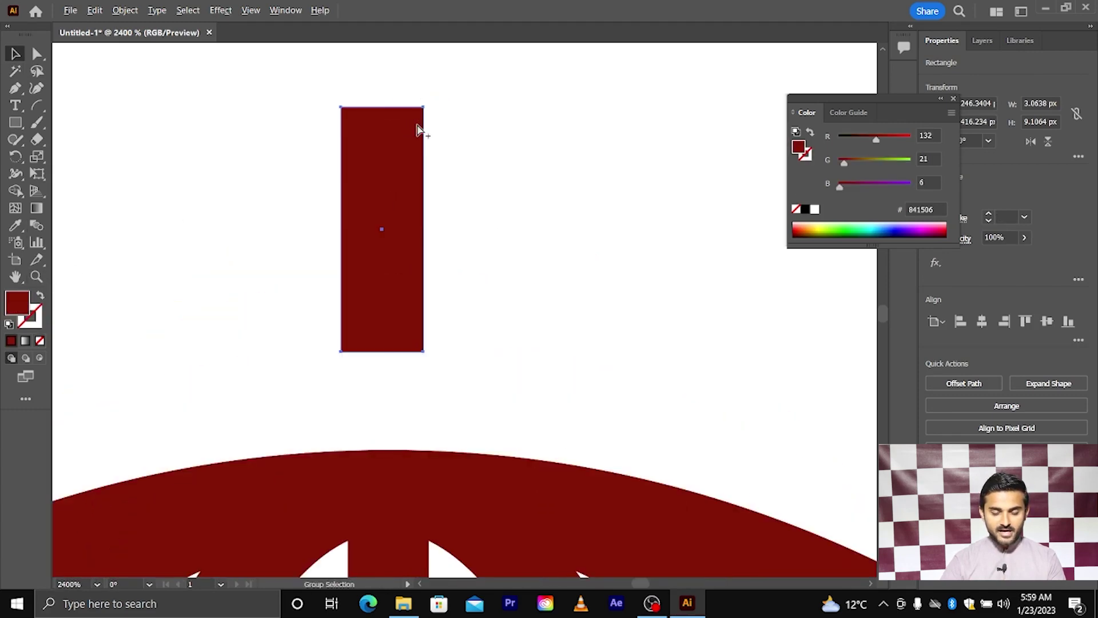
- Add a top-centre anchor and delete both top corners, turning the rectangle into a pointed triangle
click(17, 89)
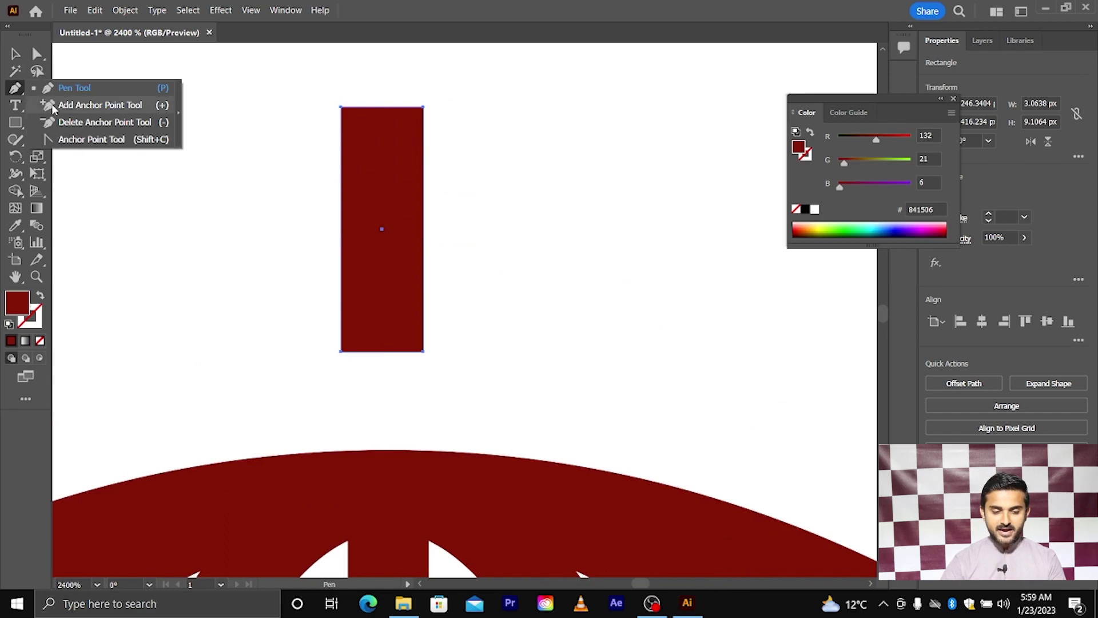
click(52, 108)
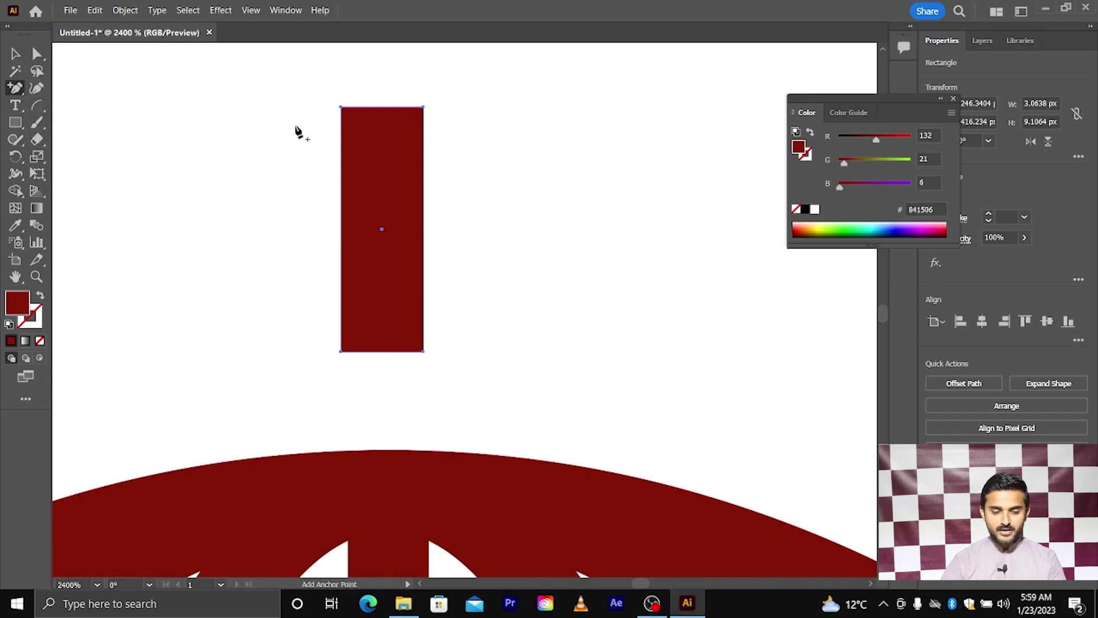
click(382, 107)
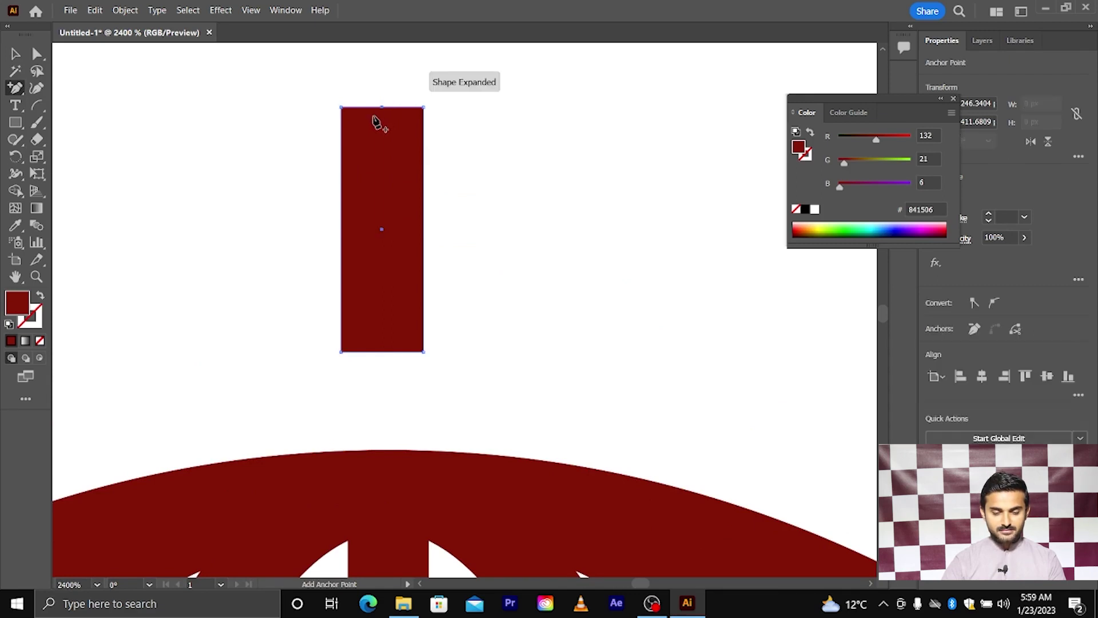
click(19, 92)
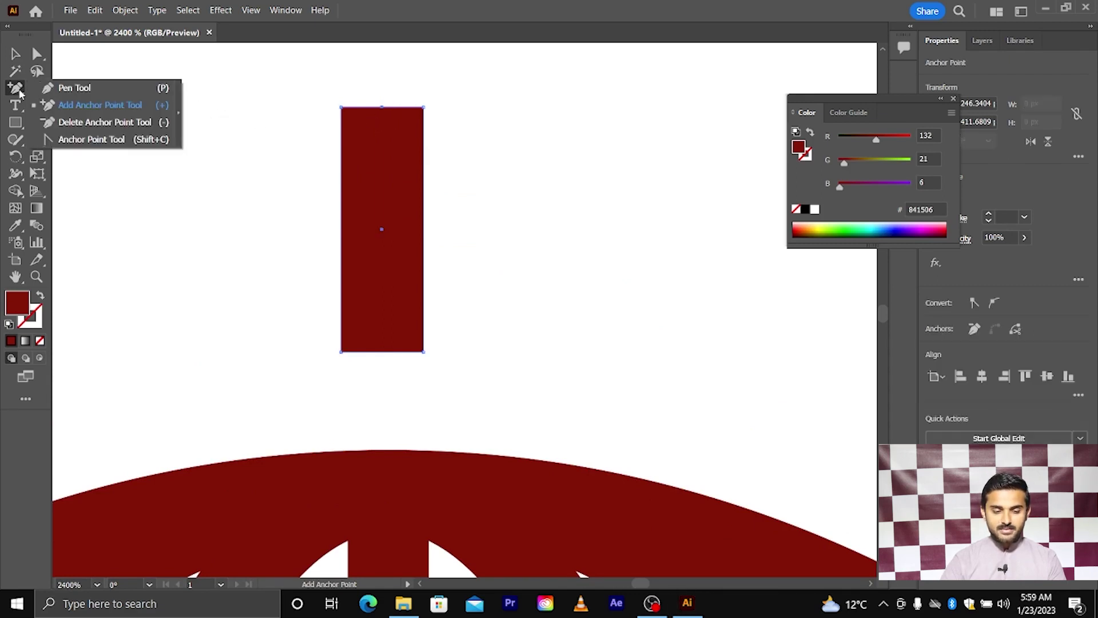
click(80, 128)
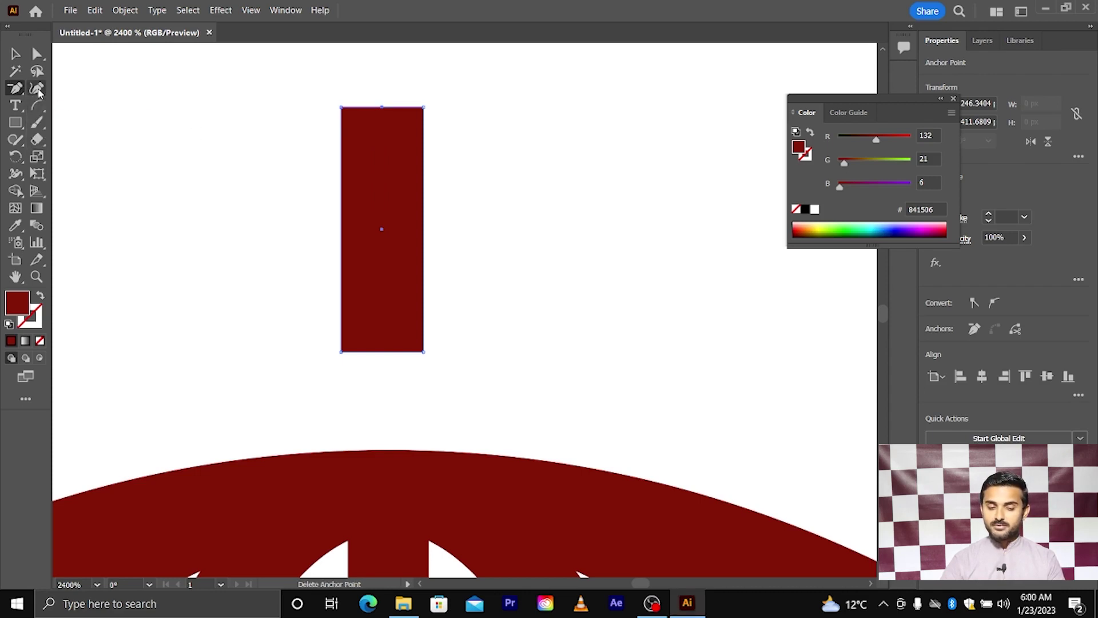
click(22, 93)
click(79, 106)
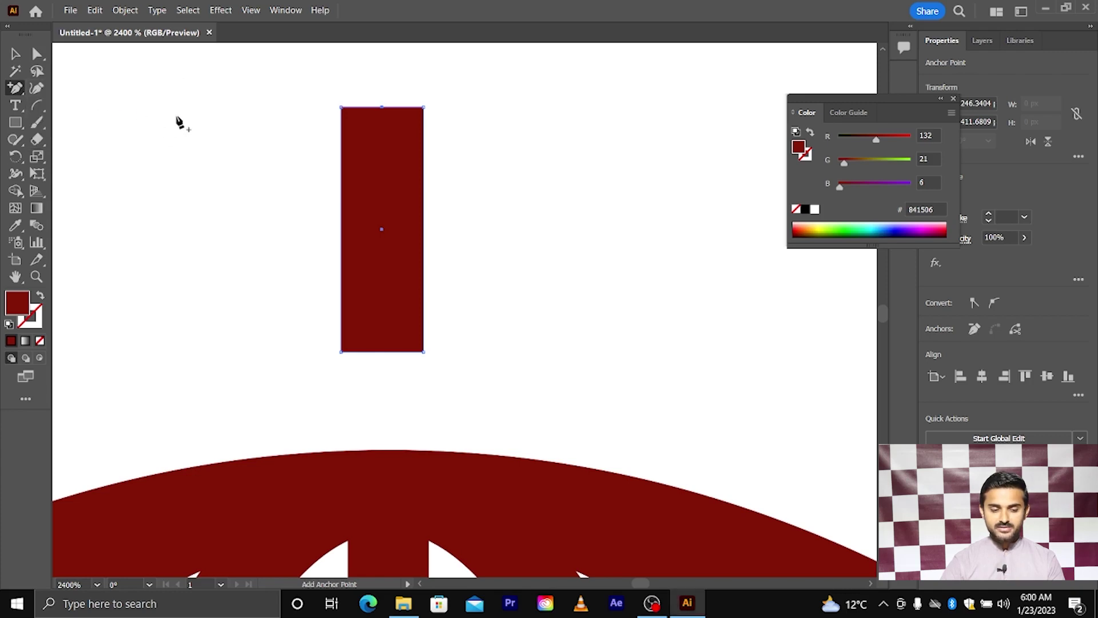
key(minus)
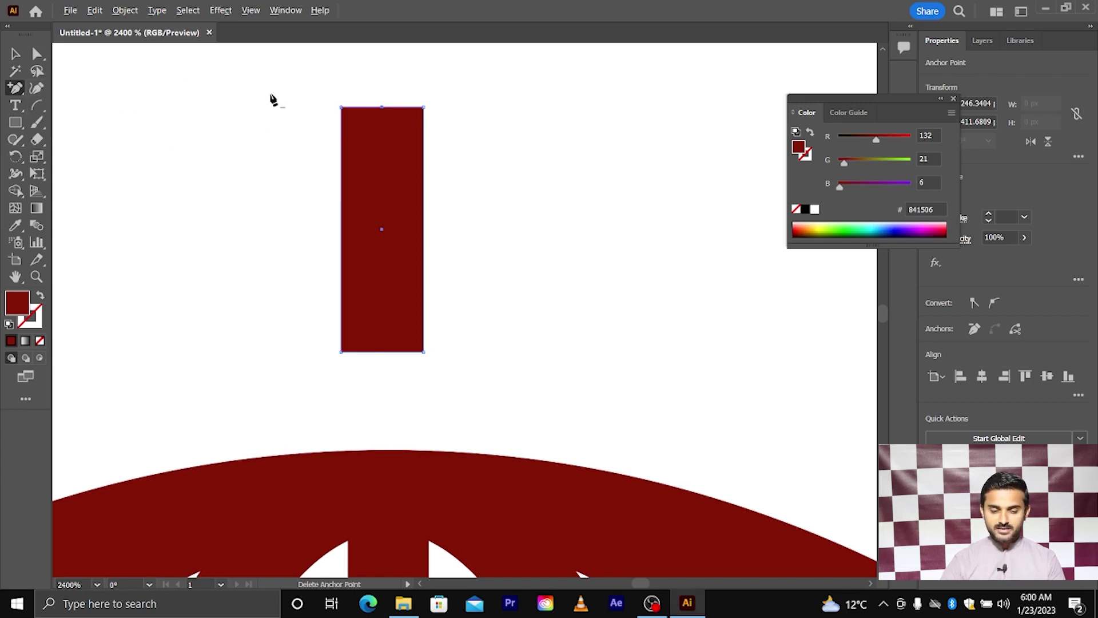
click(342, 107)
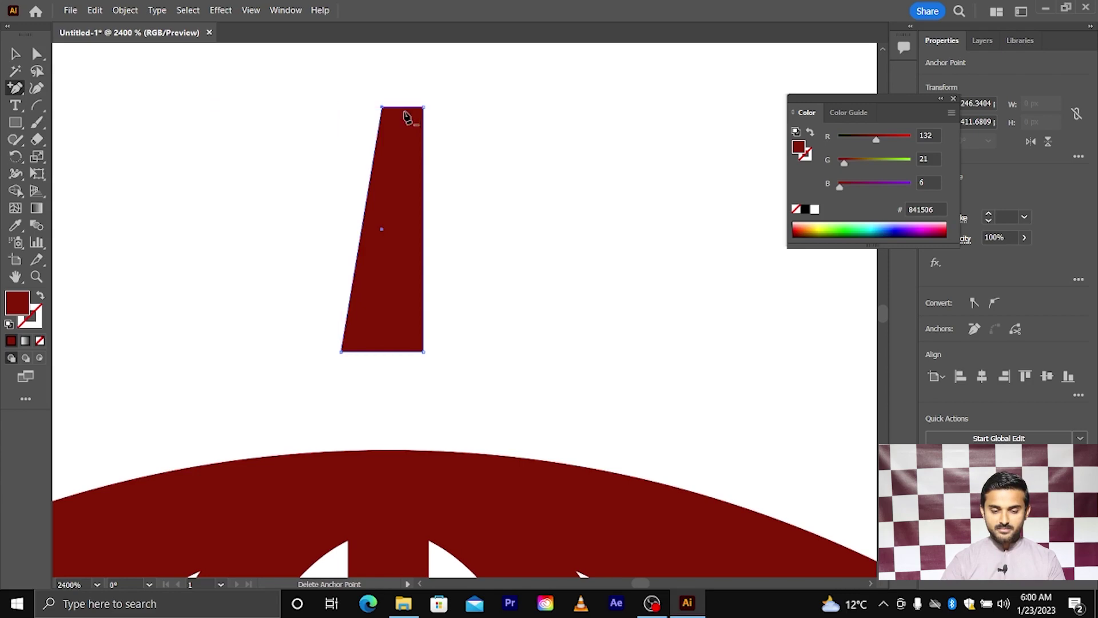
click(423, 107)
- Move the triangle down onto the top of the umbrella dome
key(v)
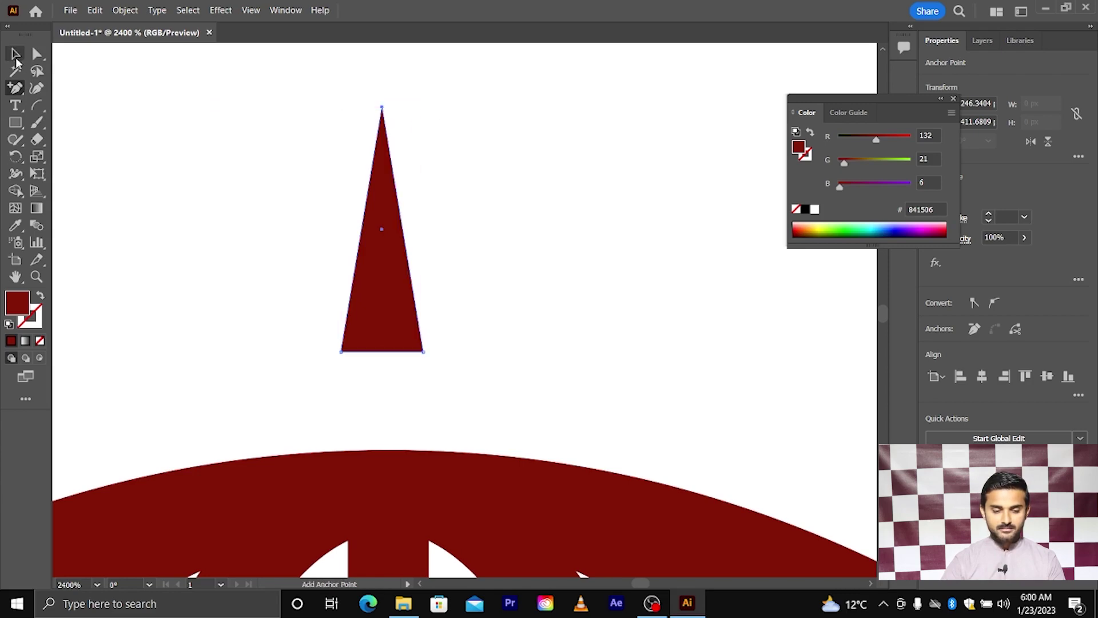
scroll(360, 220, down, 3)
scroll(360, 238, up, 1)
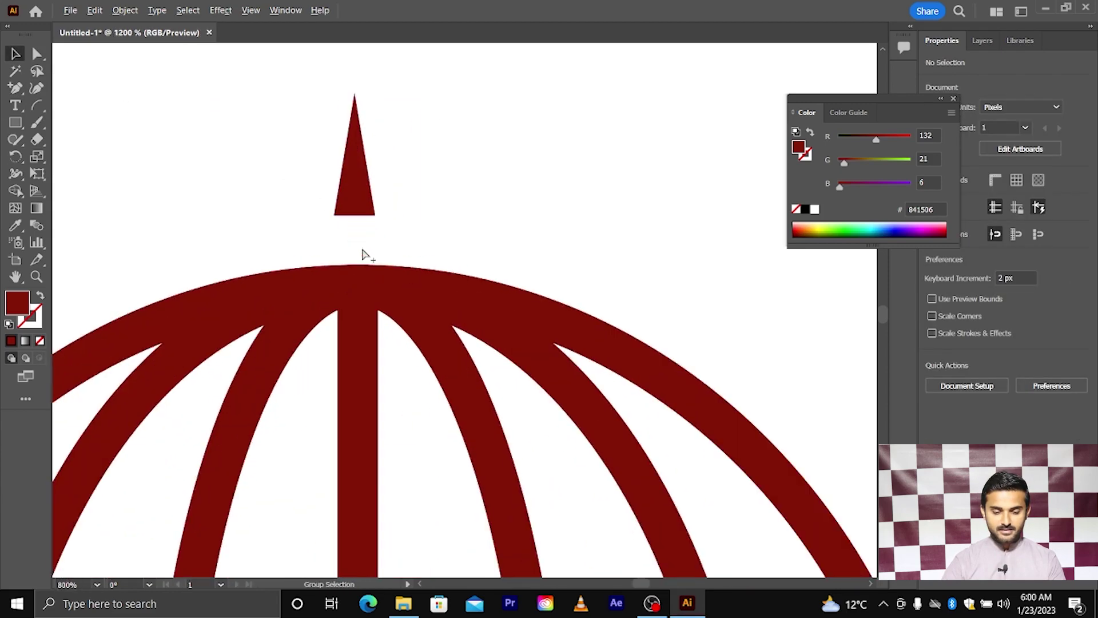
drag(359, 211, 362, 272)
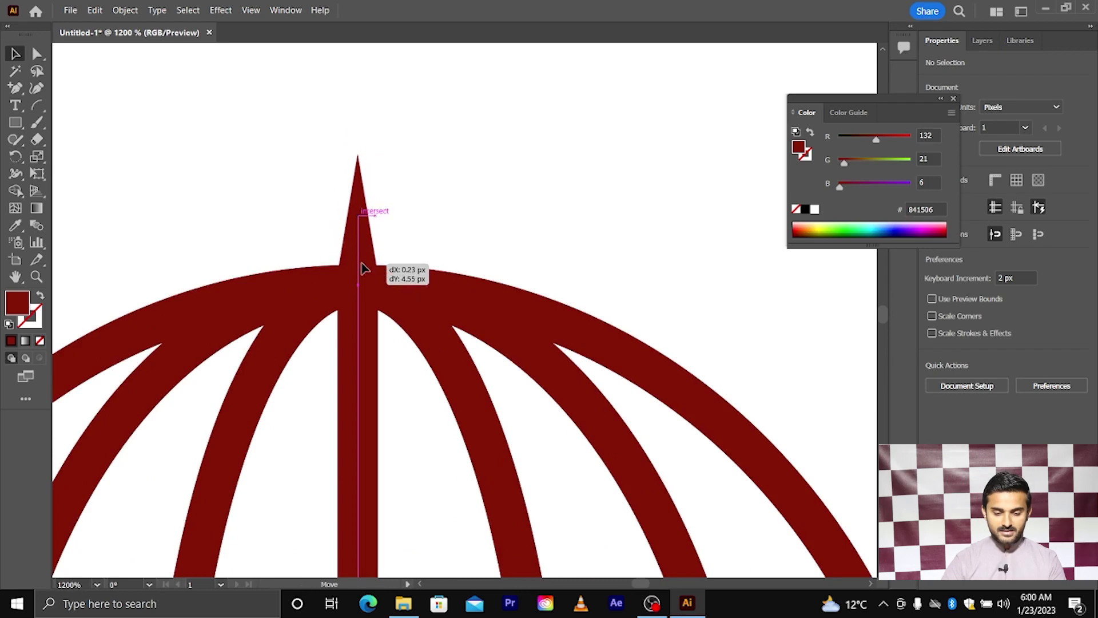
scroll(411, 223, down, 3)
click(446, 205)
scroll(452, 197, down, 1)
scroll(395, 172, up, 3)
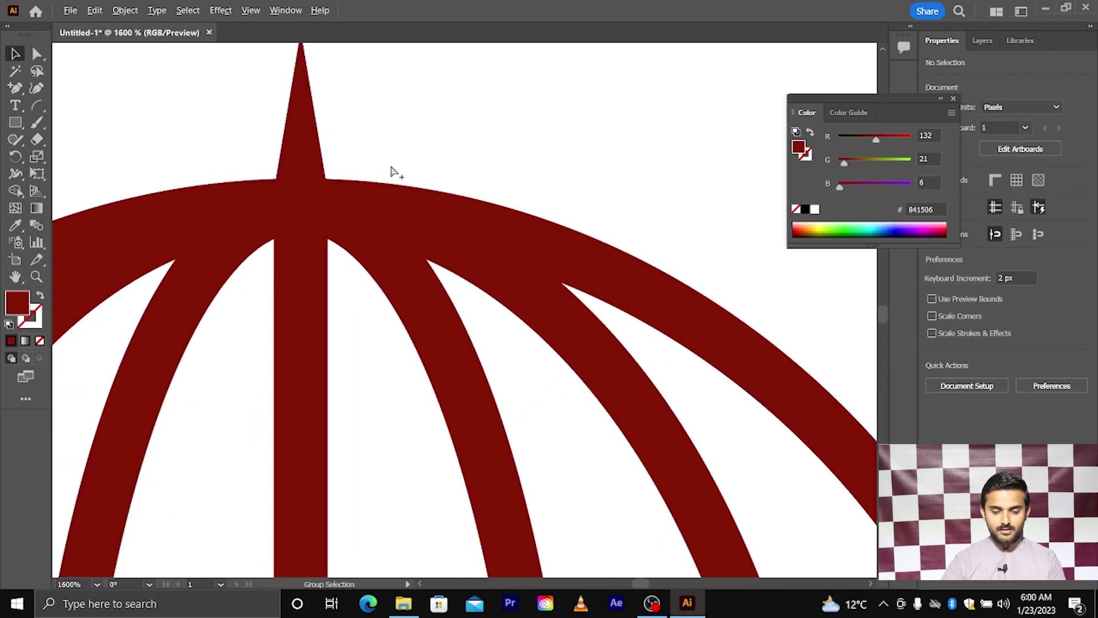
- Shift the spike straight down so it slightly overlaps the dome
mouse_move(312, 155)
mouse_down()
mouse_move(310, 209)
mouse_move(310, 198)
mouse_up()
scroll(429, 205, down, 3)
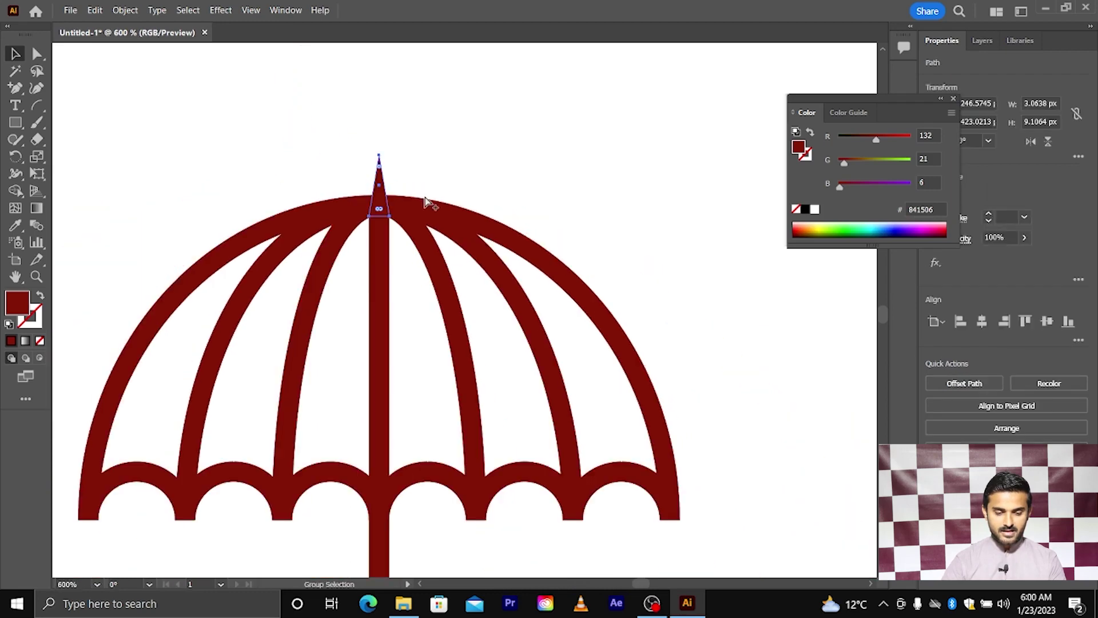
scroll(441, 159, down, 2)
scroll(448, 154, down, 1)
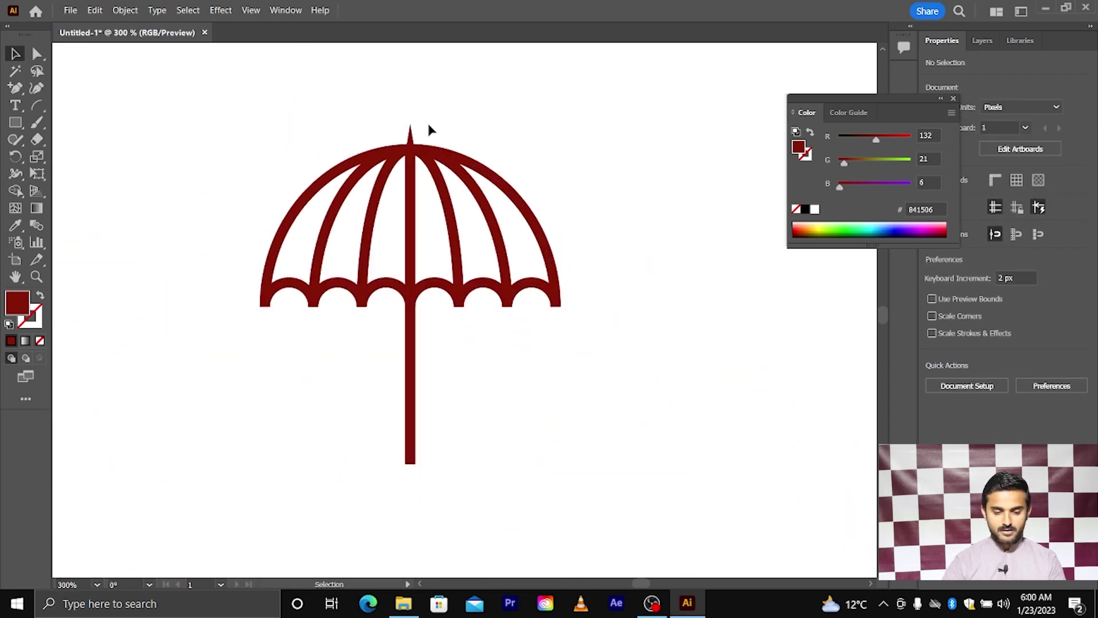
scroll(415, 260, down, 2)
scroll(398, 252, up, 1)
scroll(395, 287, down, 1)
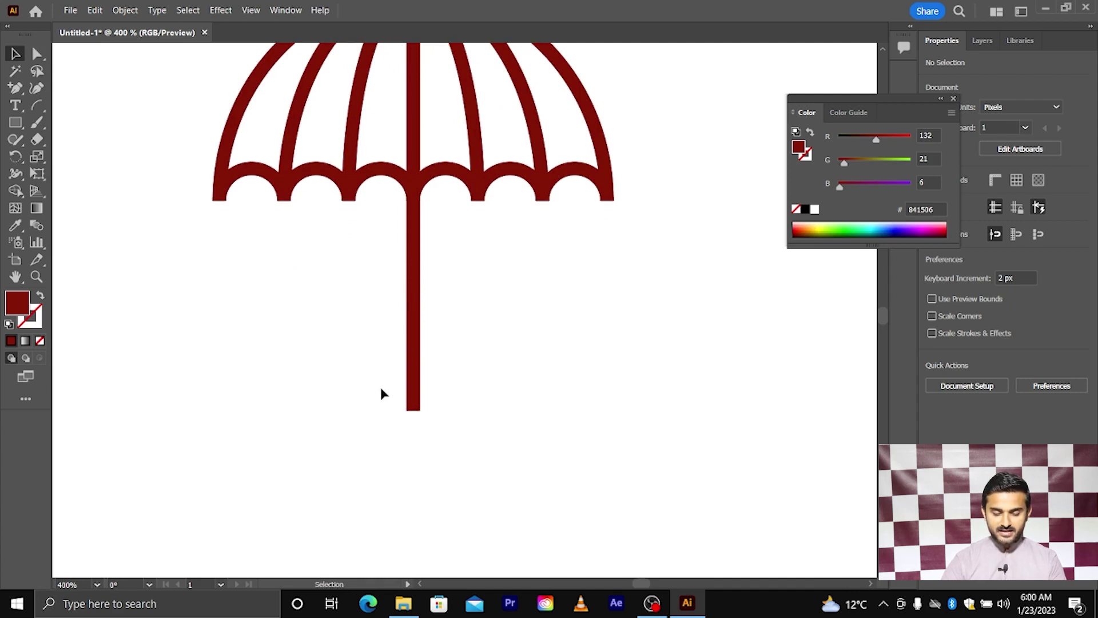
- Copy the last scallop arc upside down toward the bottom of the handle
click(416, 407)
click(521, 287)
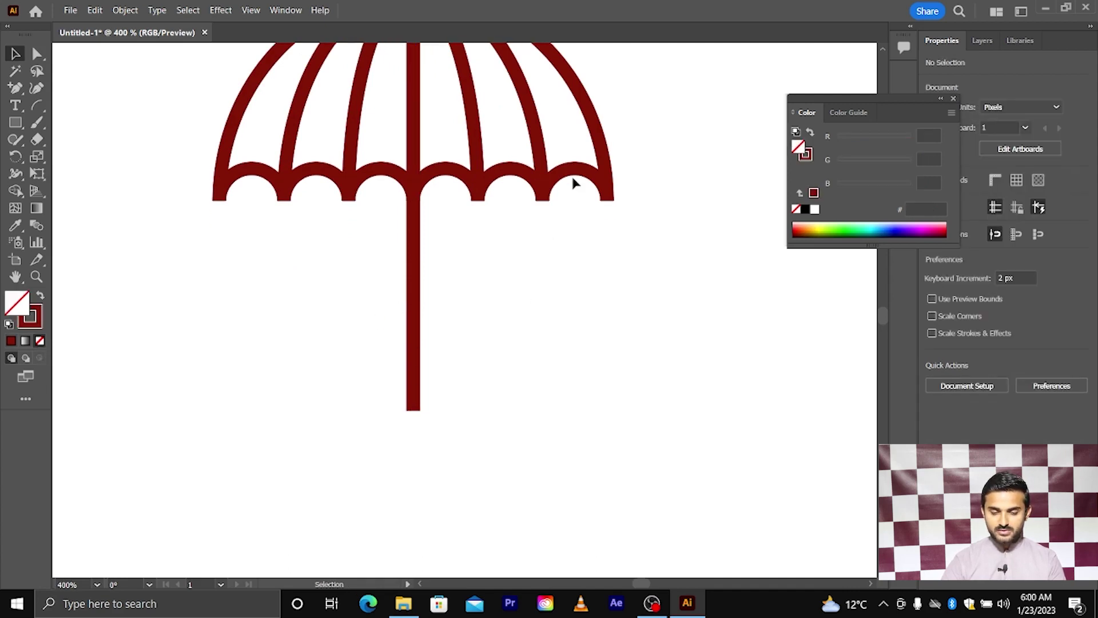
mouse_move(576, 174)
mouse_down()
mouse_move(480, 402)
mouse_move(434, 454)
mouse_up()
click(500, 451)
scroll(492, 444, up, 2)
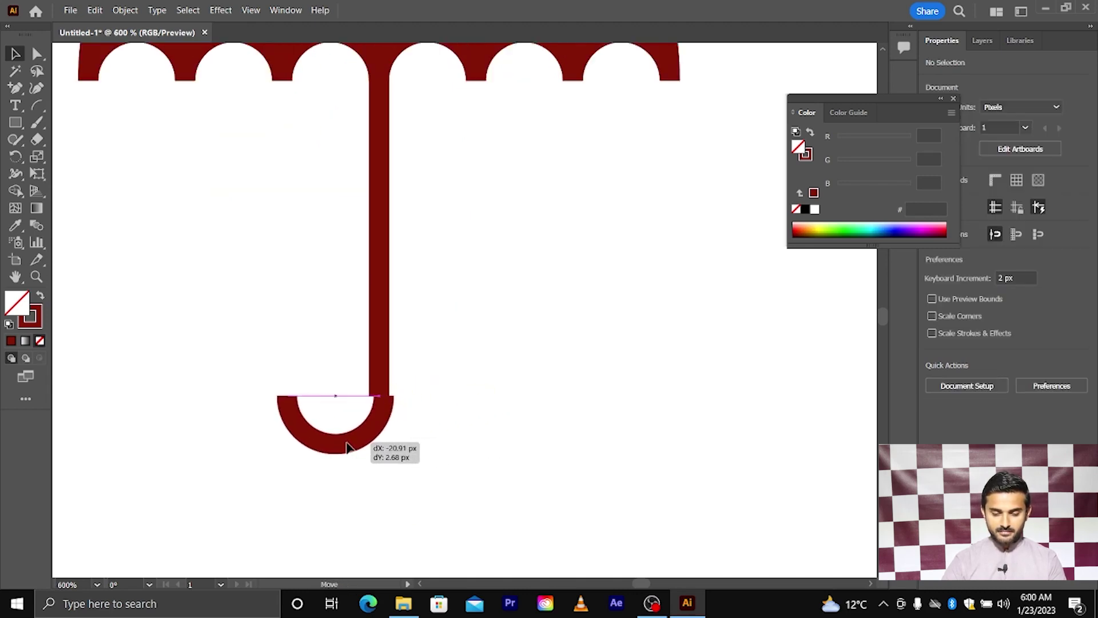
- Join the flipped arc to the shaft's bottom as a hook, then select the whole umbrella
drag(489, 429, 344, 448)
click(416, 430)
scroll(451, 409, down, 2)
scroll(451, 410, down, 1)
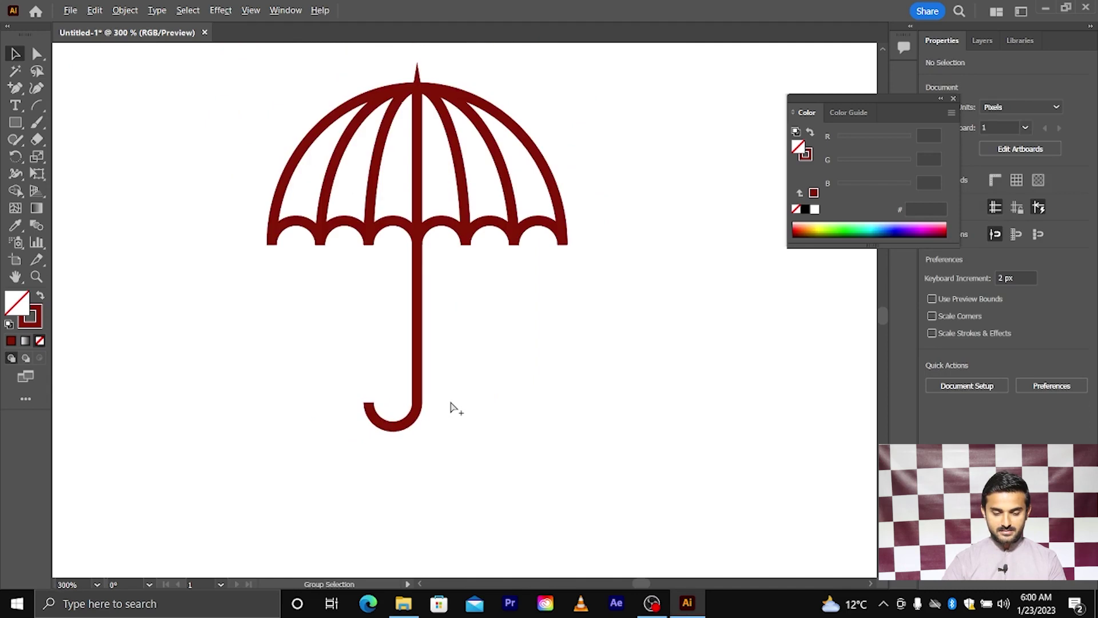
scroll(451, 409, down, 2)
scroll(449, 404, up, 1)
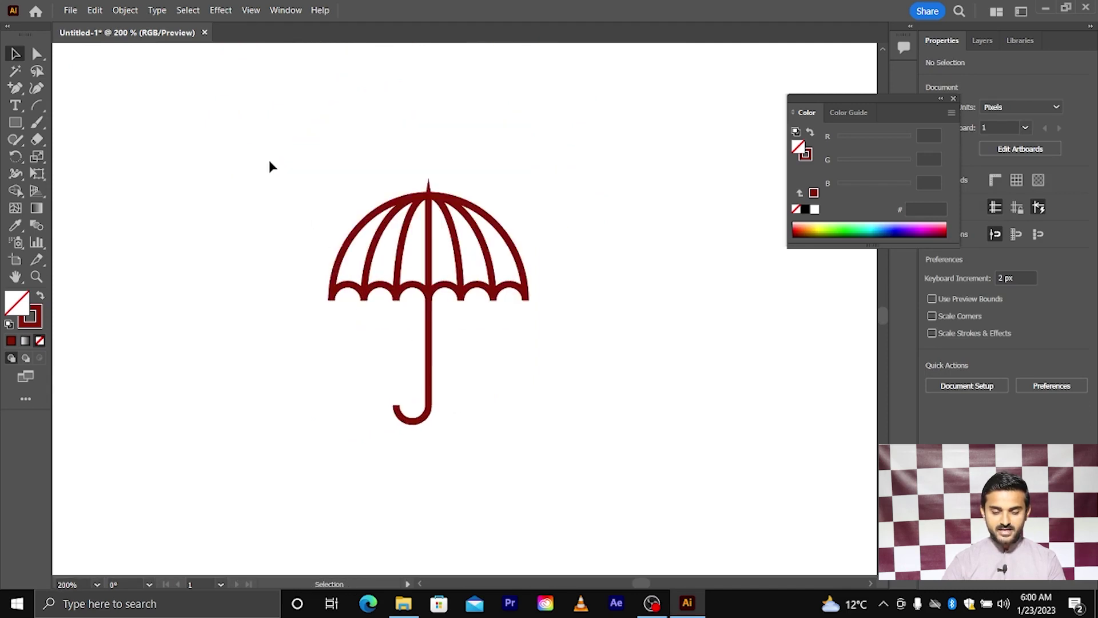
drag(269, 163, 602, 467)
- Enlarge the whole umbrella about three times, to roughly 244 px wide, and move it higher
scroll(581, 438, down, 3)
drag(567, 433, 645, 468)
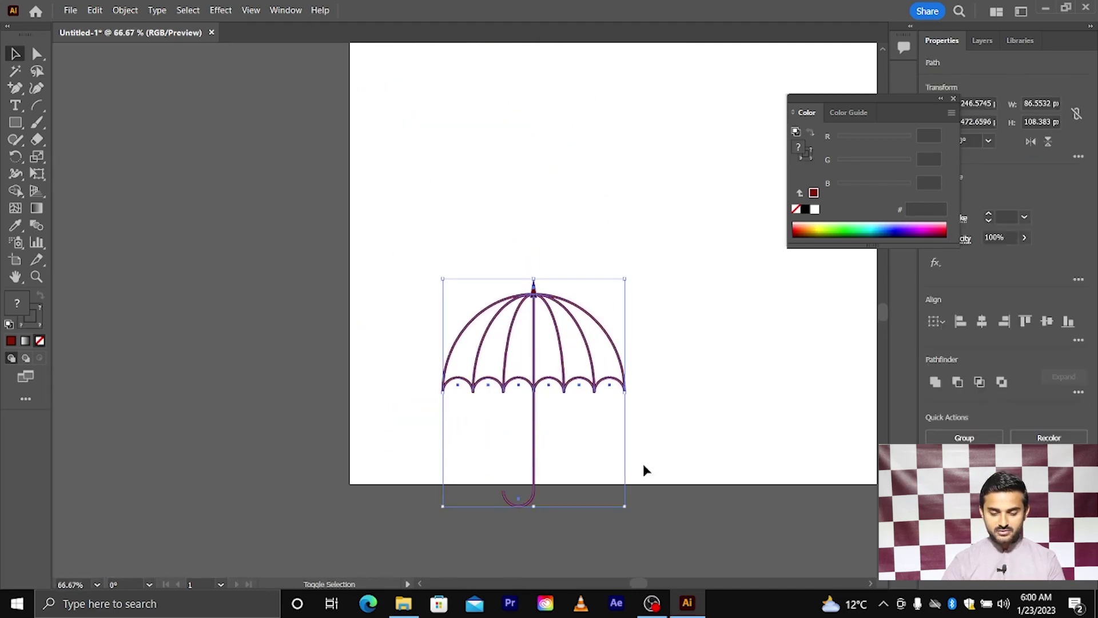
drag(561, 385, 595, 217)
scroll(572, 240, up, 1)
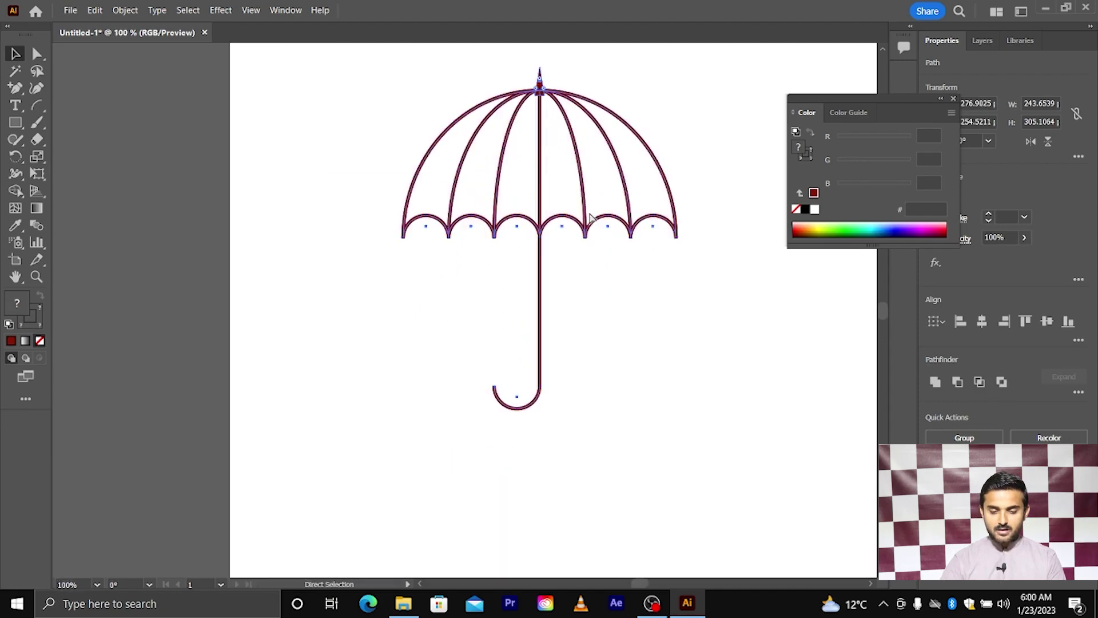
scroll(520, 247, up, 1)
scroll(529, 273, up, 2)
scroll(515, 309, down, 1)
scroll(486, 297, down, 1)
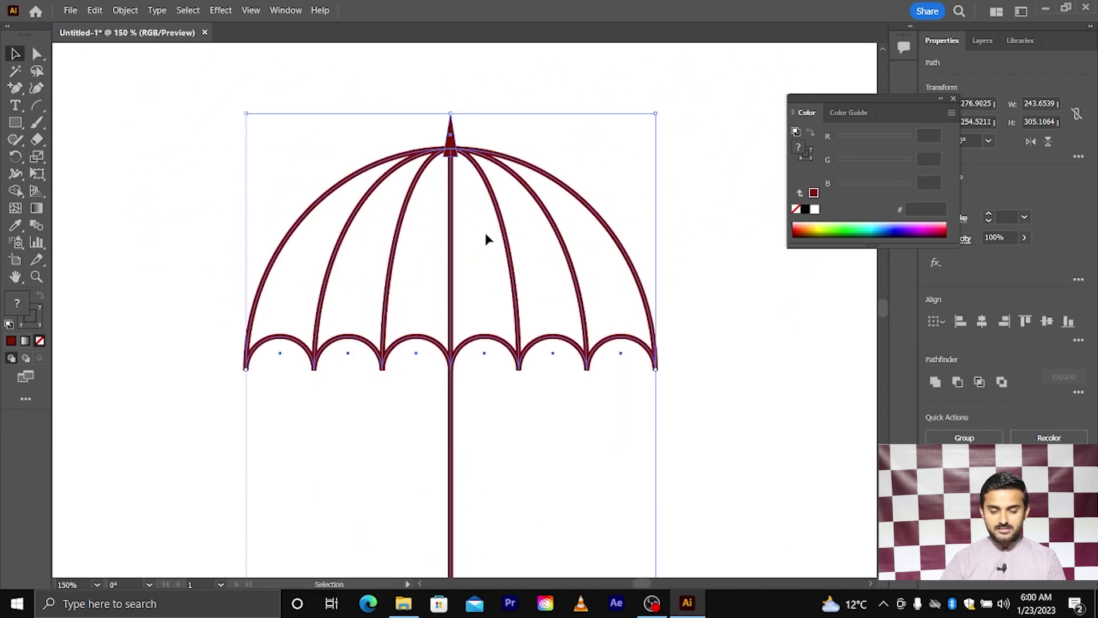
- Toggle between Selection and Direct Selection tools and undo the accidental upward move
key(a)
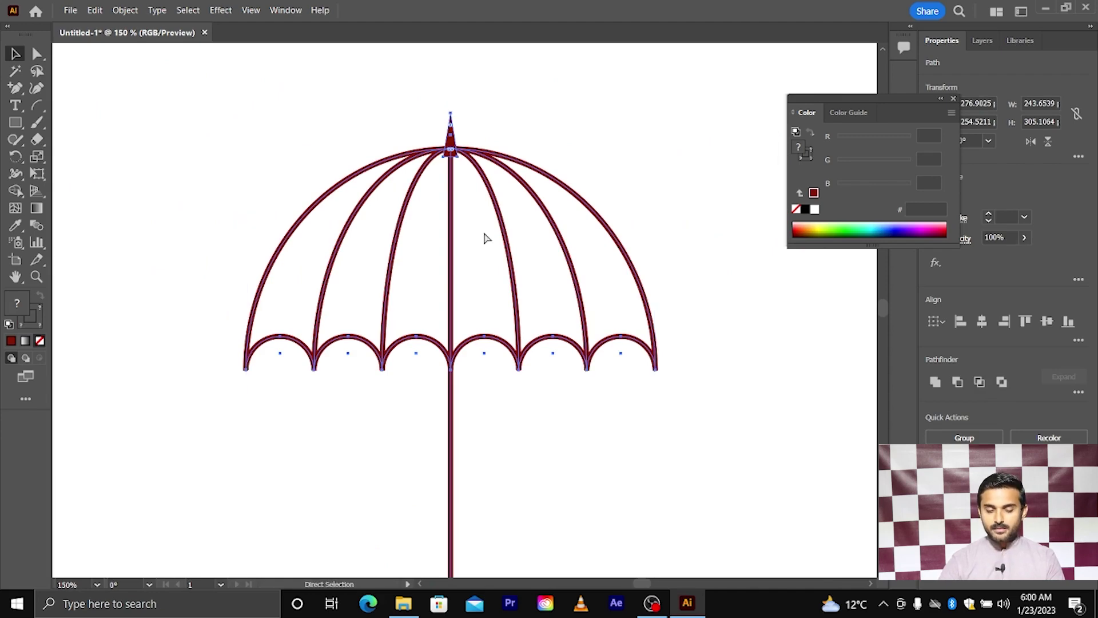
key(v)
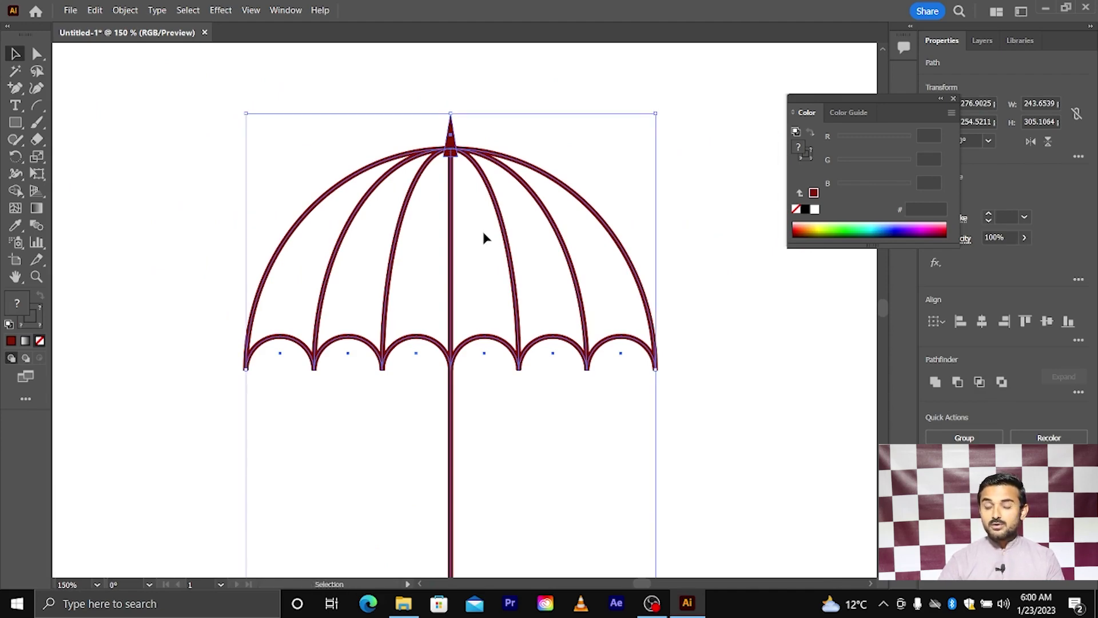
key(a)
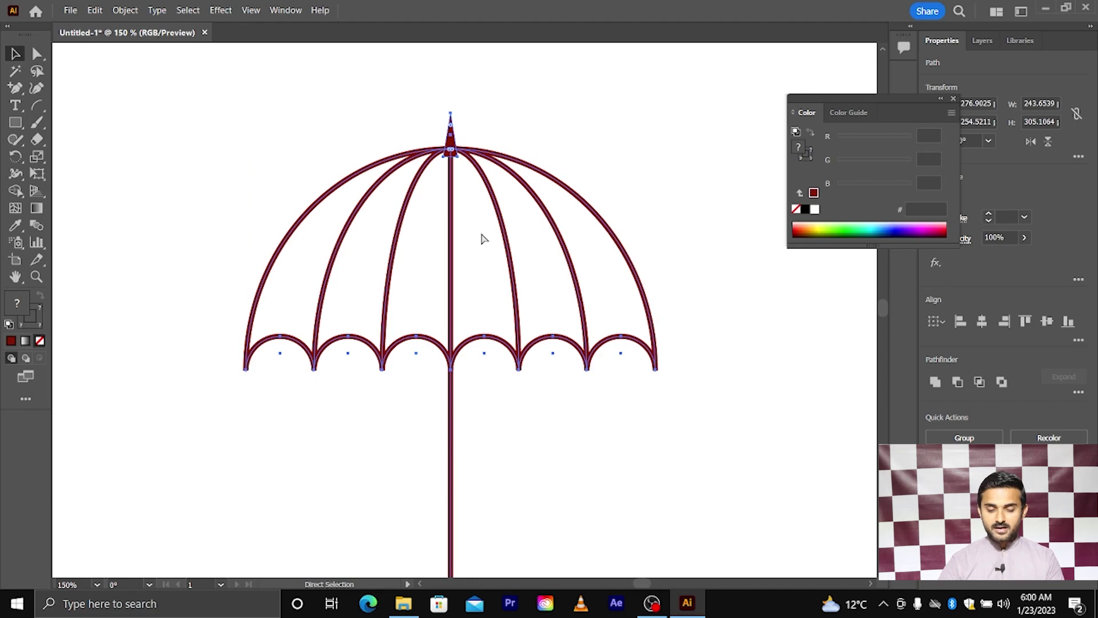
scroll(480, 237, up, 5)
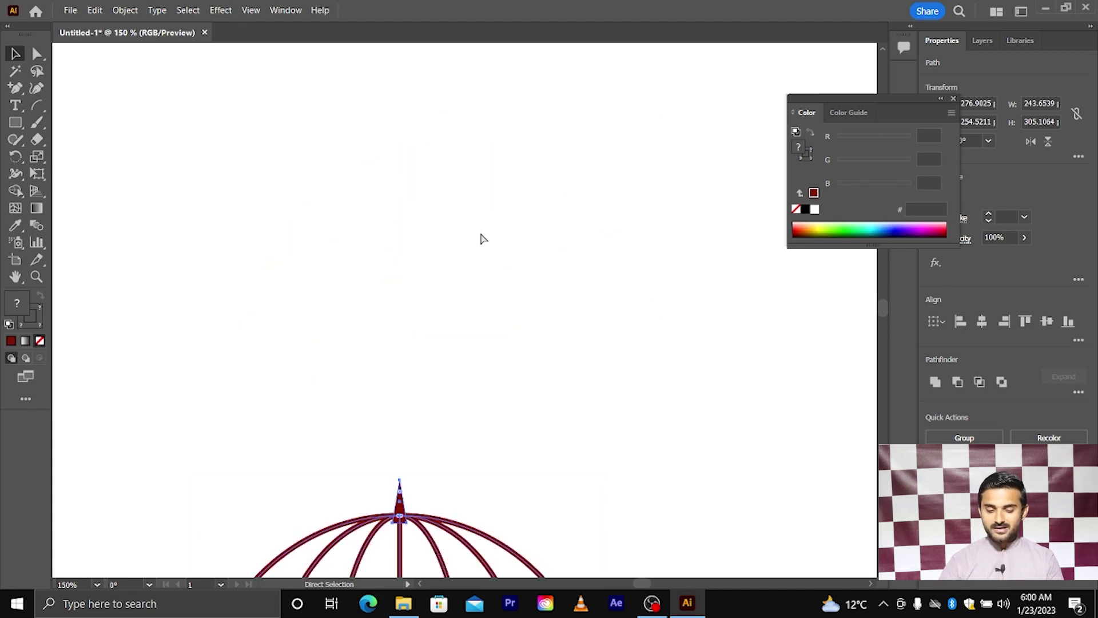
key(v)
key(ctrl+minus)
key(ctrl+minus)
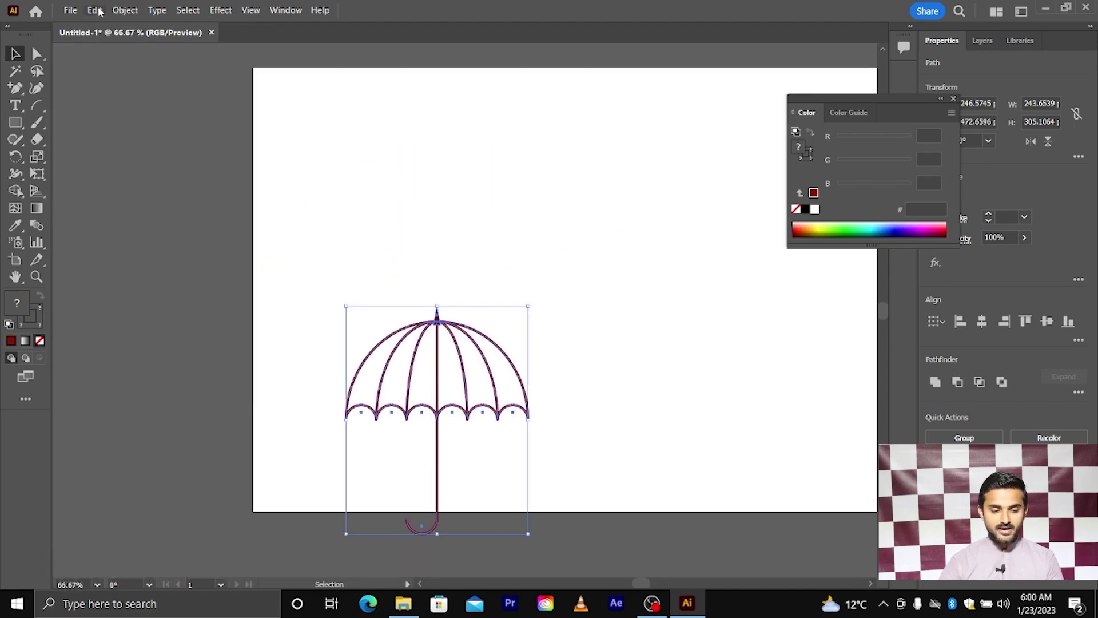
- Turn on Scale Corners and Scale Strokes & Effects in the General preferences
click(96, 10)
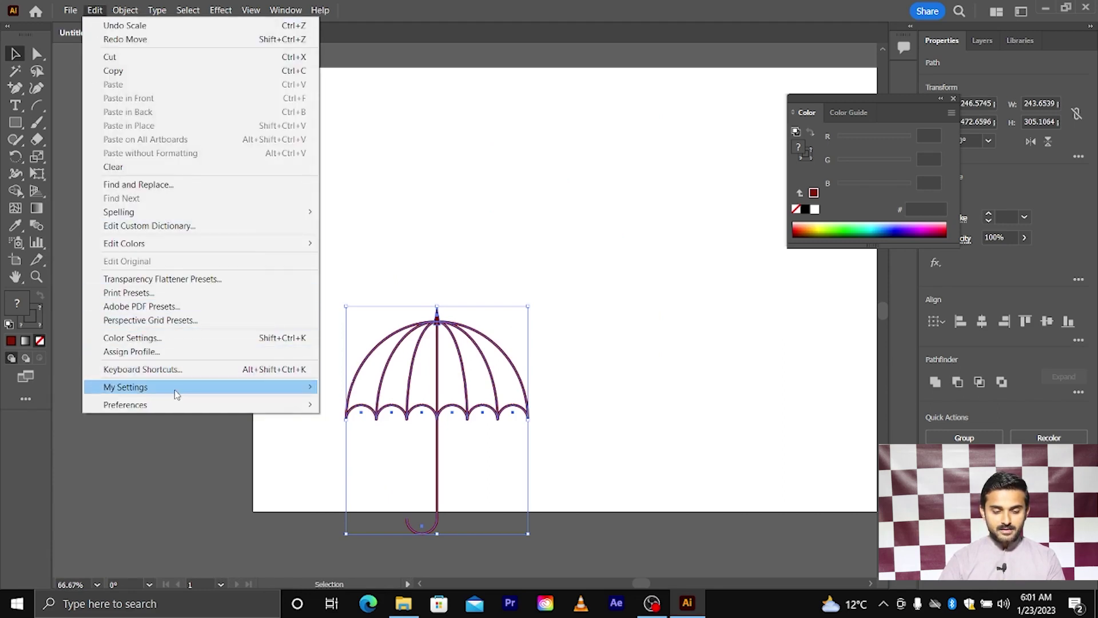
mouse_move(200, 404)
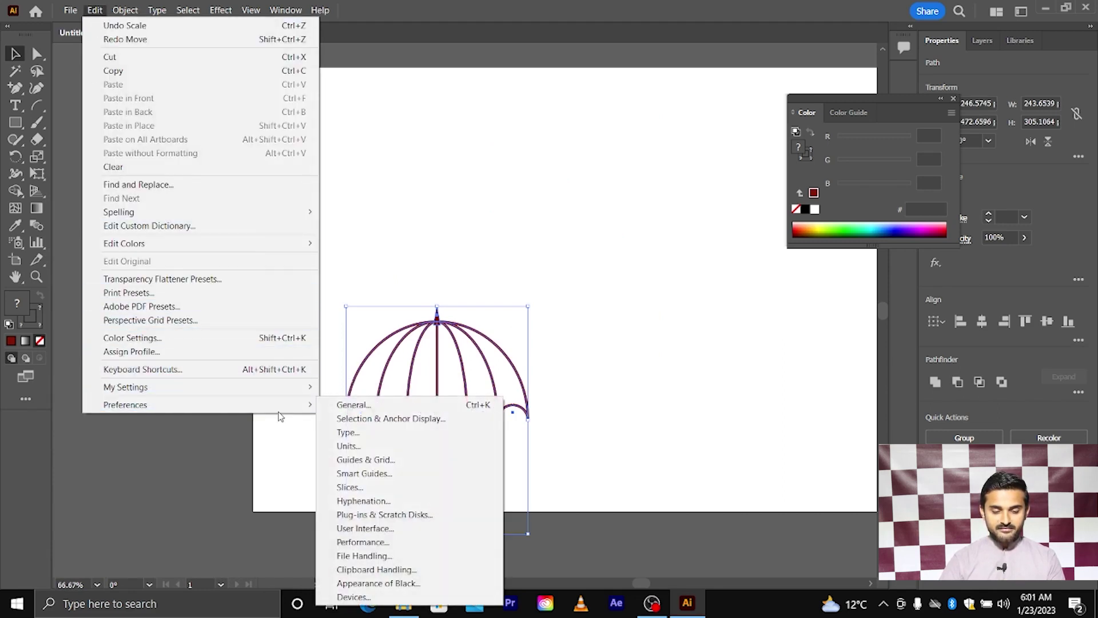
click(330, 407)
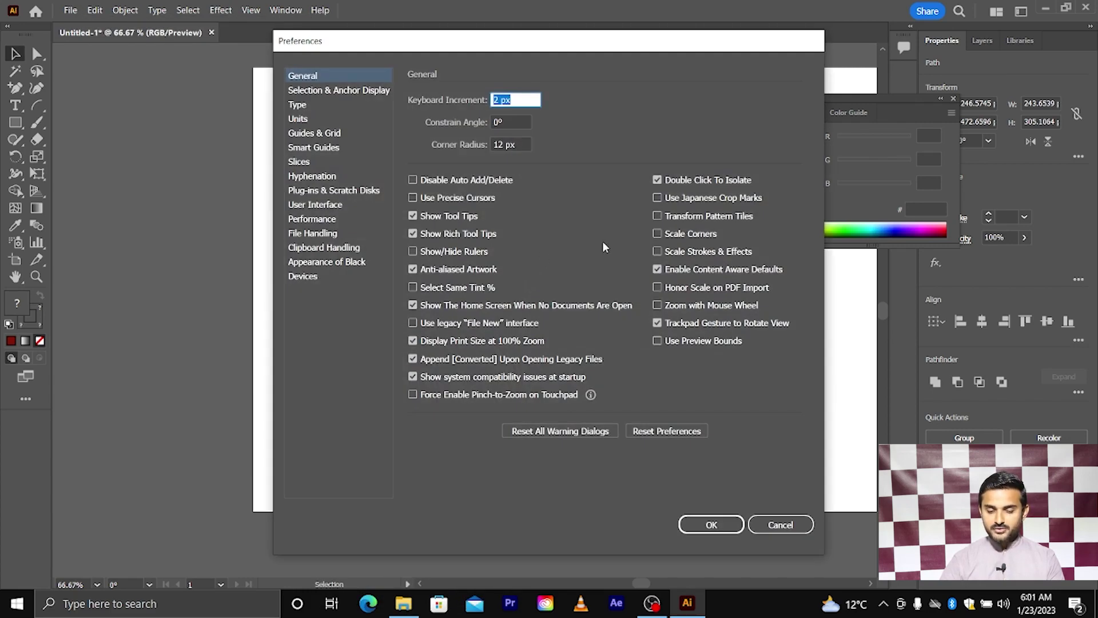
click(658, 235)
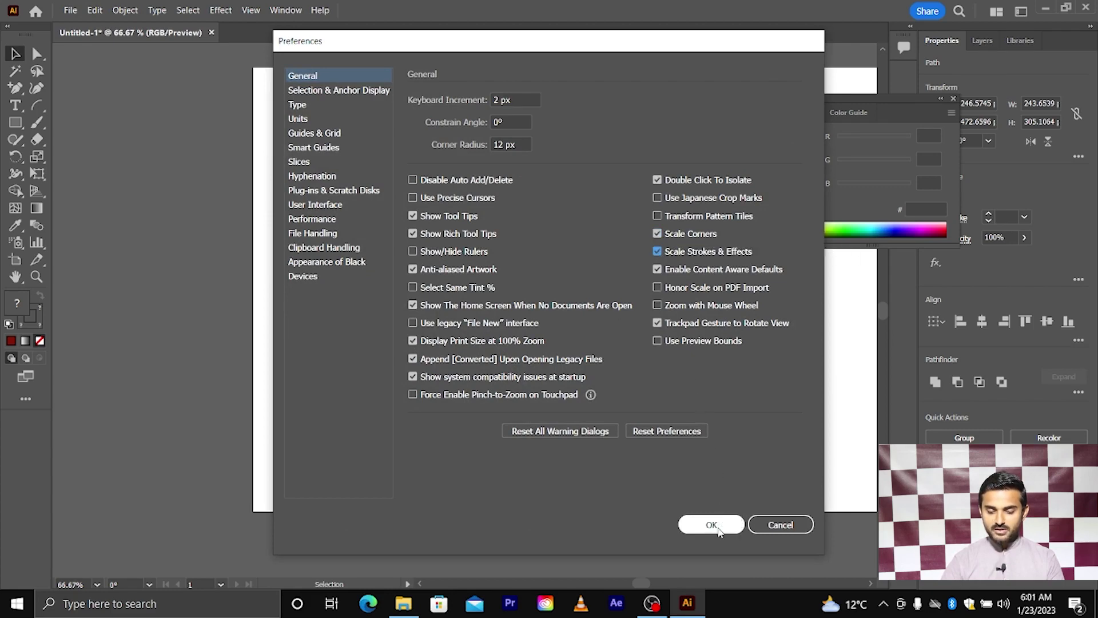
click(711, 524)
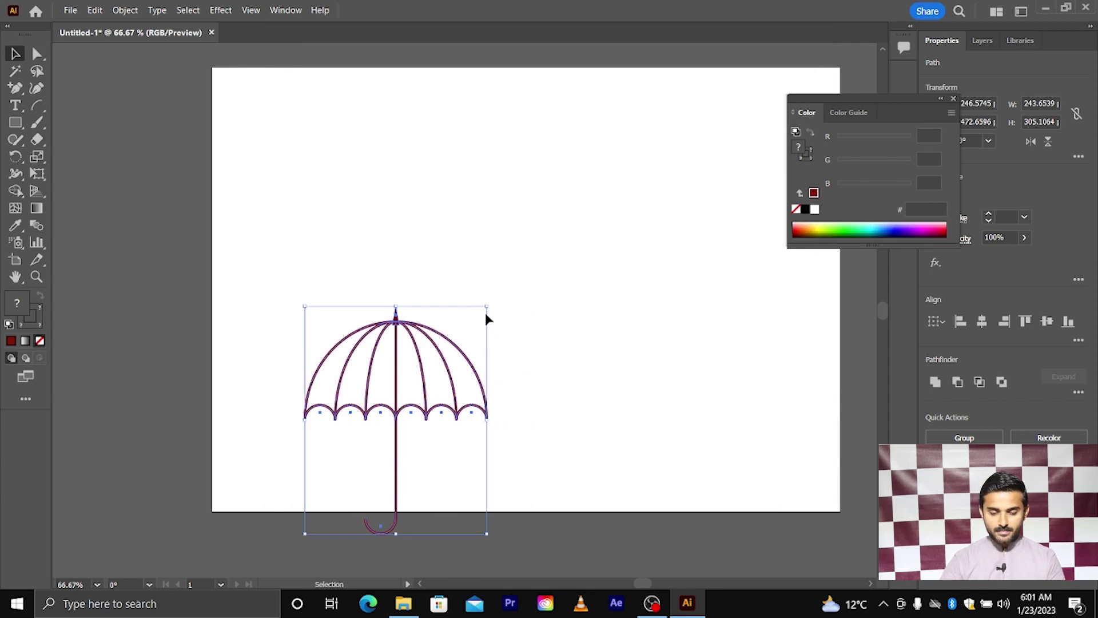
- Enlarge the umbrella, move it up and right, then shrink it slightly about its centre
drag(487, 306, 580, 187)
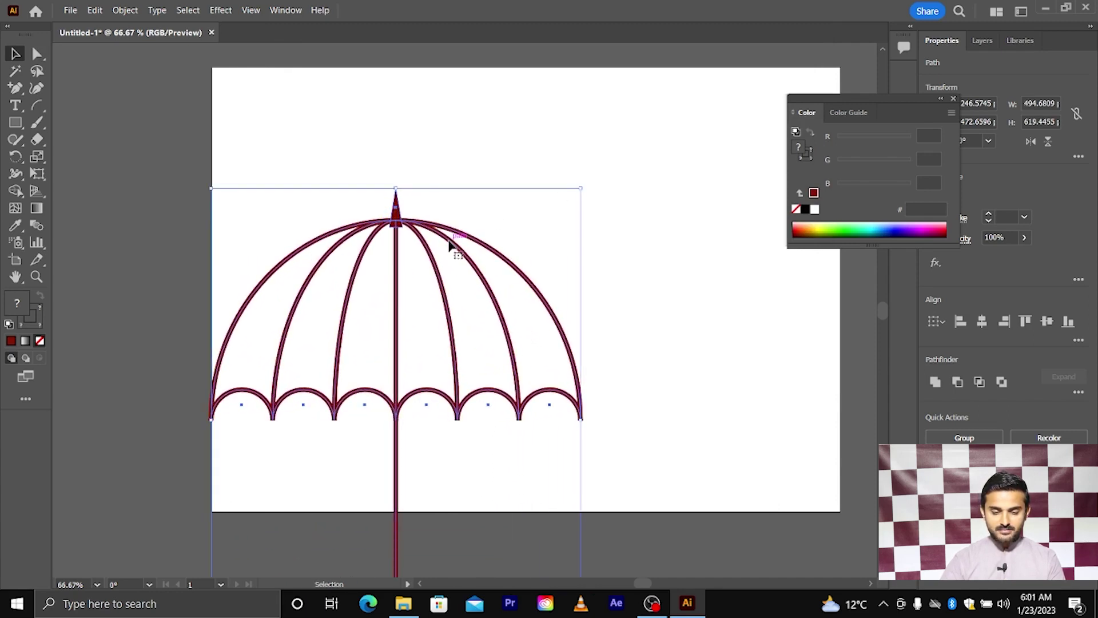
drag(450, 245, 558, 128)
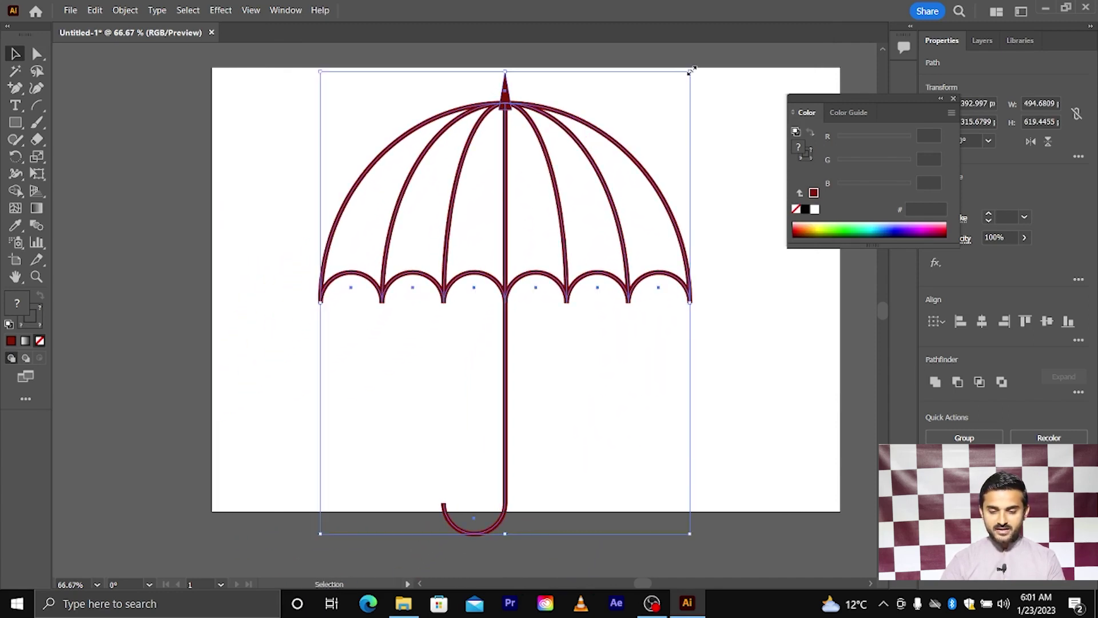
drag(691, 70, 661, 140)
click(679, 160)
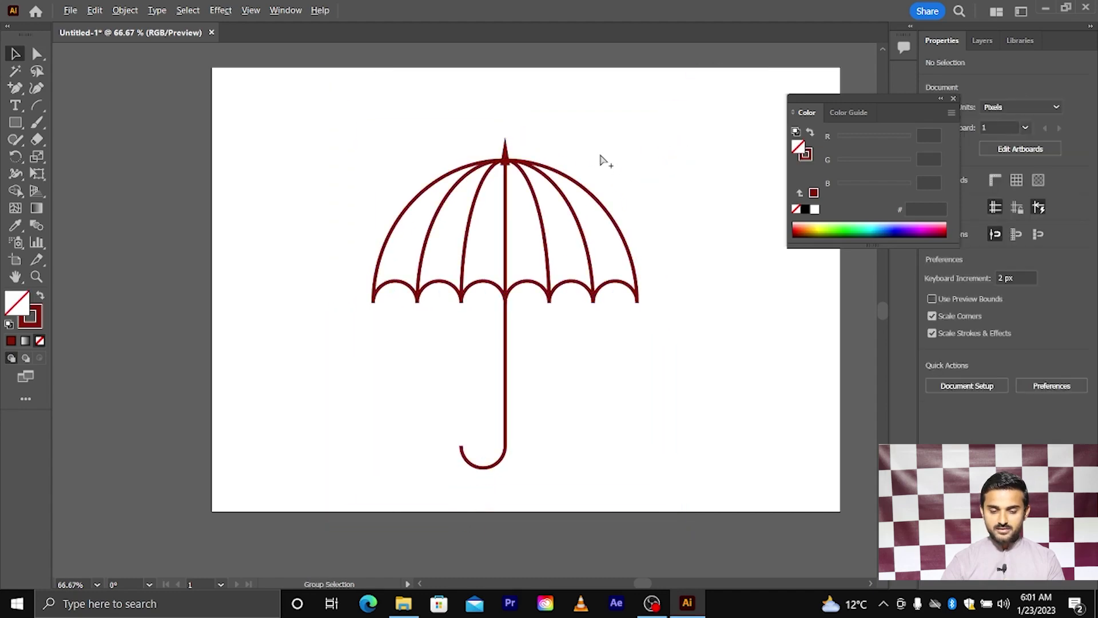
- Seat the small tip triangle back on the dome's top and zoom out to the artboard
scroll(604, 160, up, 1)
scroll(463, 160, up, 1)
mouse_move(456, 164)
mouse_down()
mouse_move(465, 92)
mouse_move(467, 108)
mouse_up()
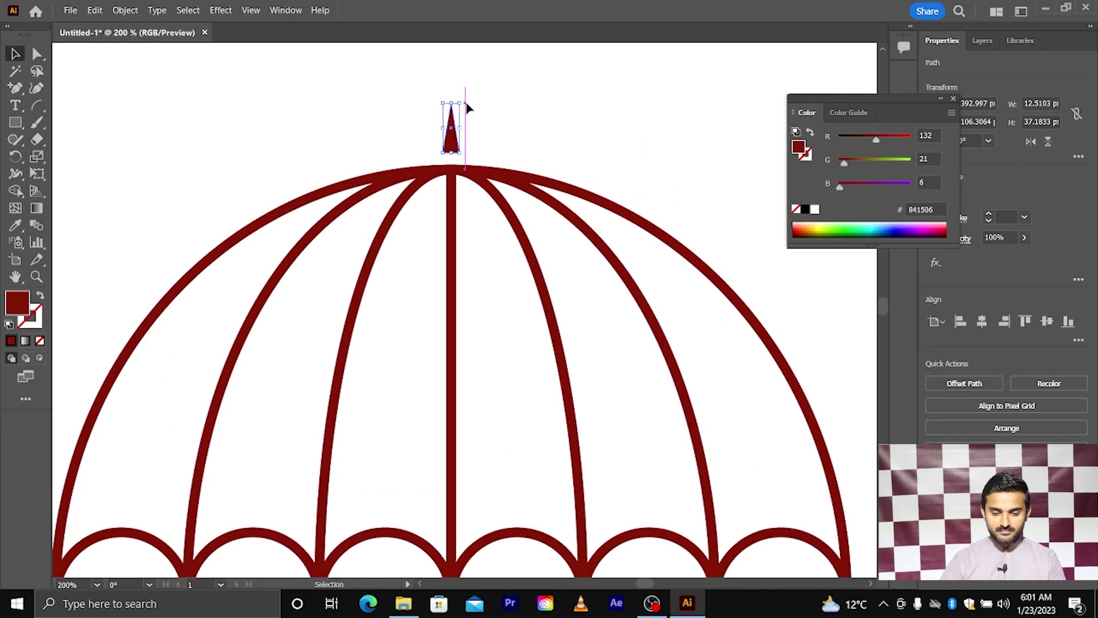
scroll(467, 108, up, 1)
drag(436, 150, 437, 178)
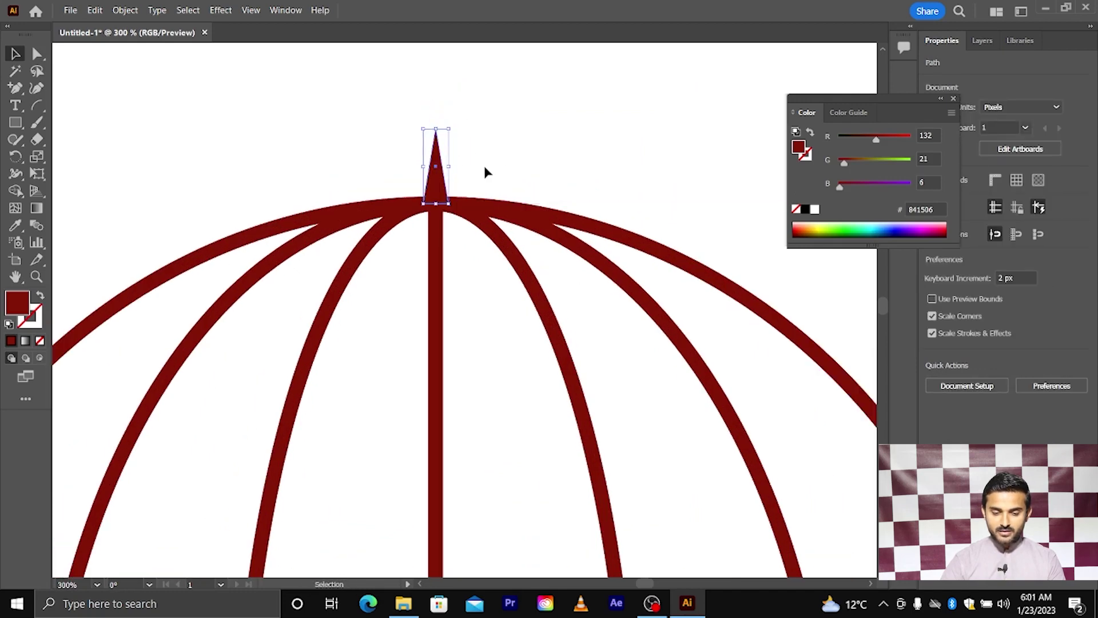
scroll(486, 169, down, 3)
scroll(503, 151, down, 1)
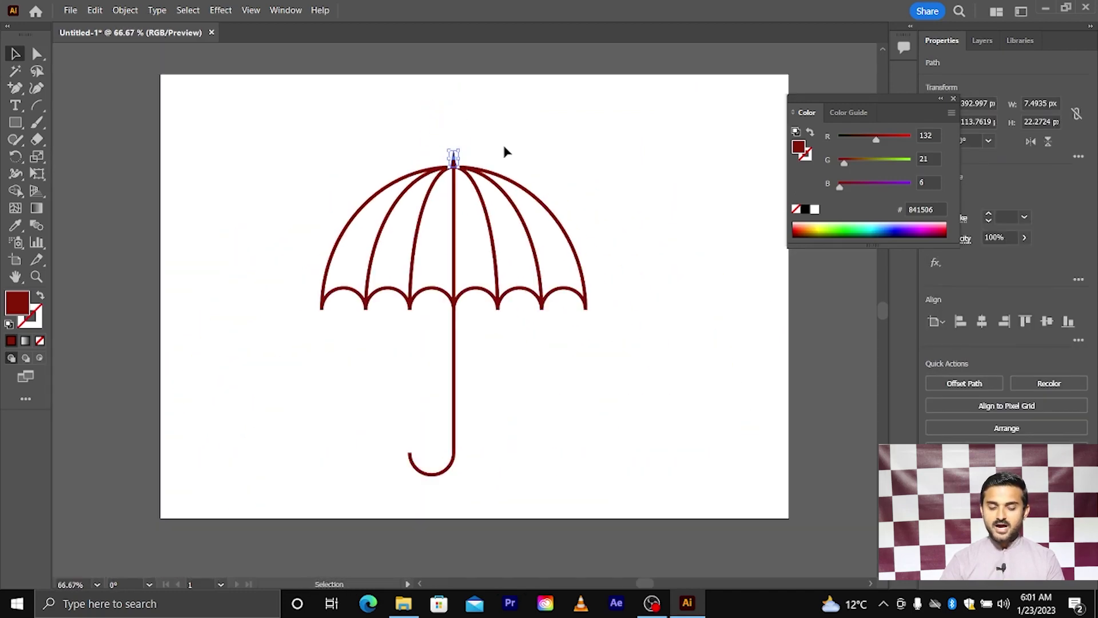
scroll(504, 151, right, 2)
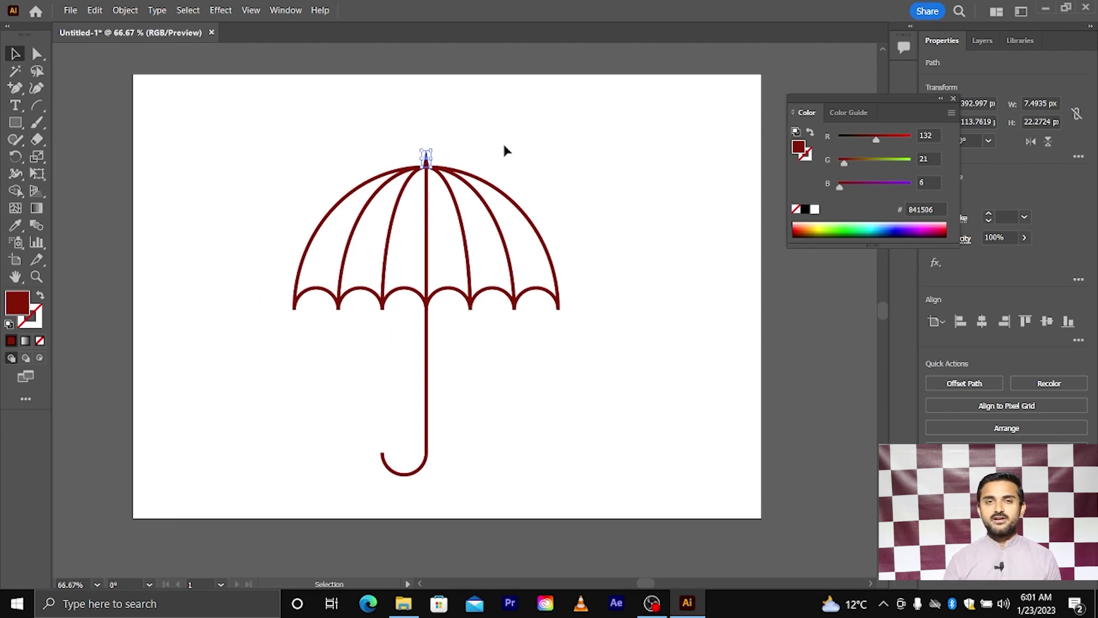
click(296, 181)
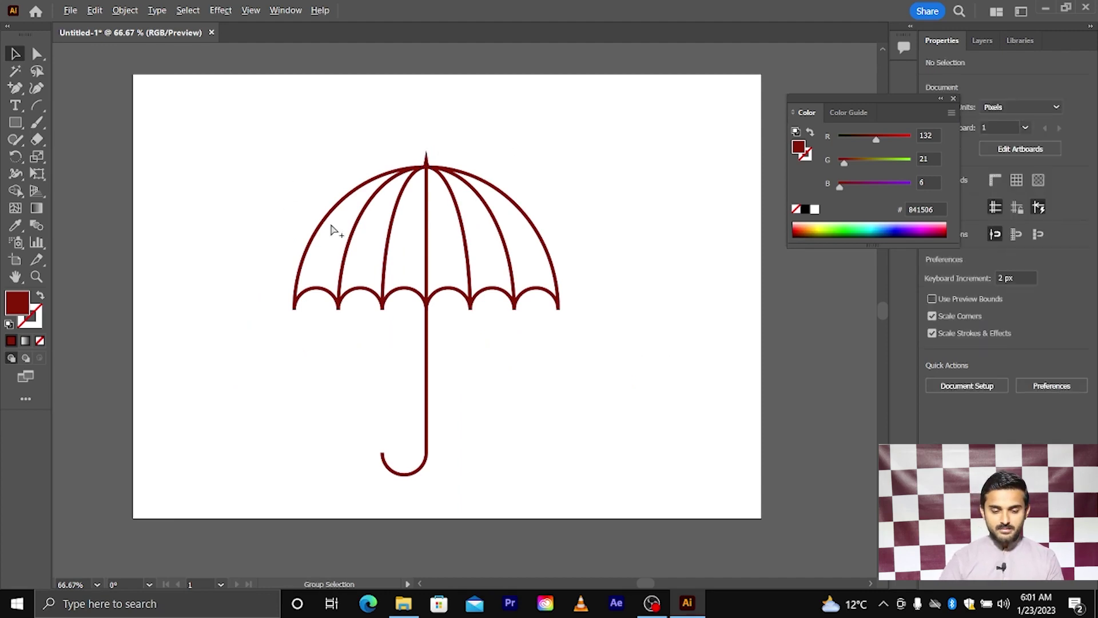
key(ctrl+minus)
- Select the whole umbrella including the hook and set its stroke weight to 84 pt
mouse_move(275, 216)
mouse_down()
mouse_move(574, 396)
mouse_move(567, 382)
mouse_up()
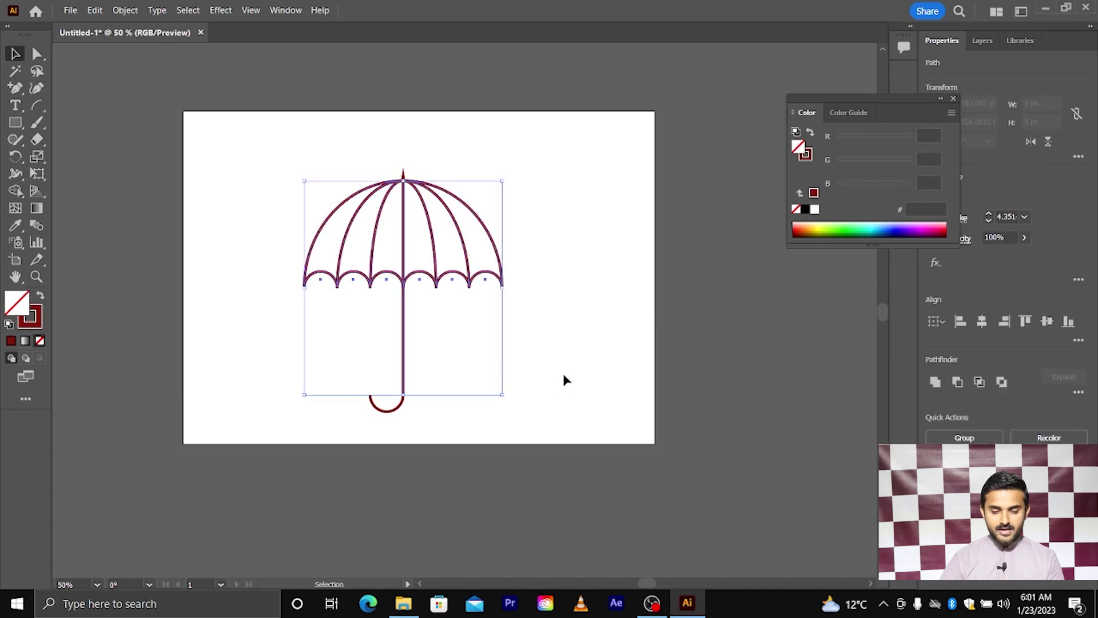
drag(271, 230, 594, 449)
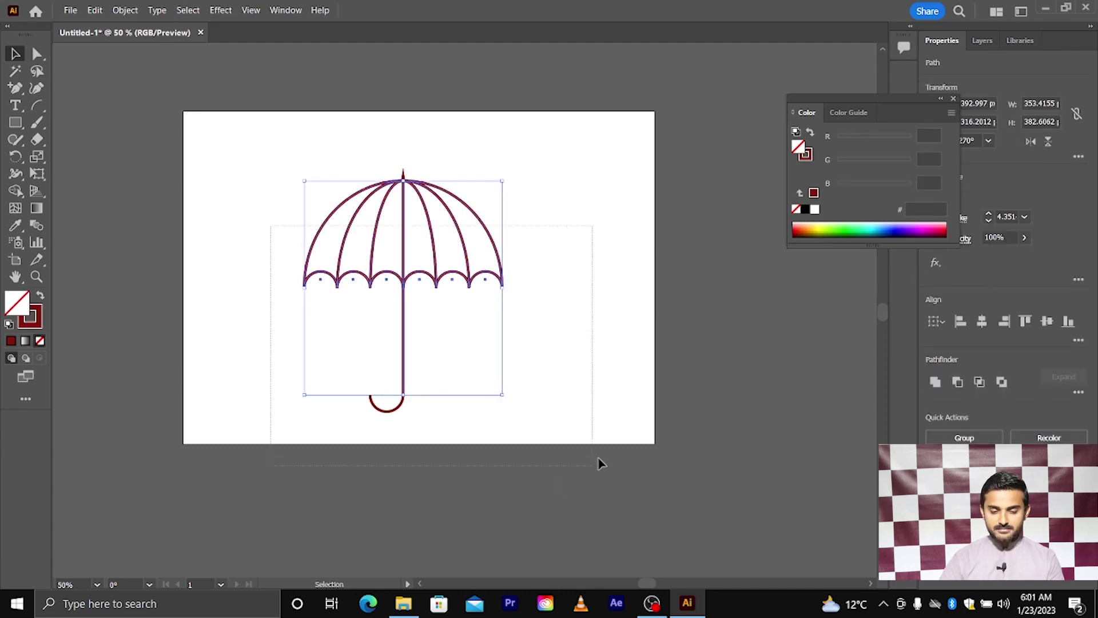
click(1011, 219)
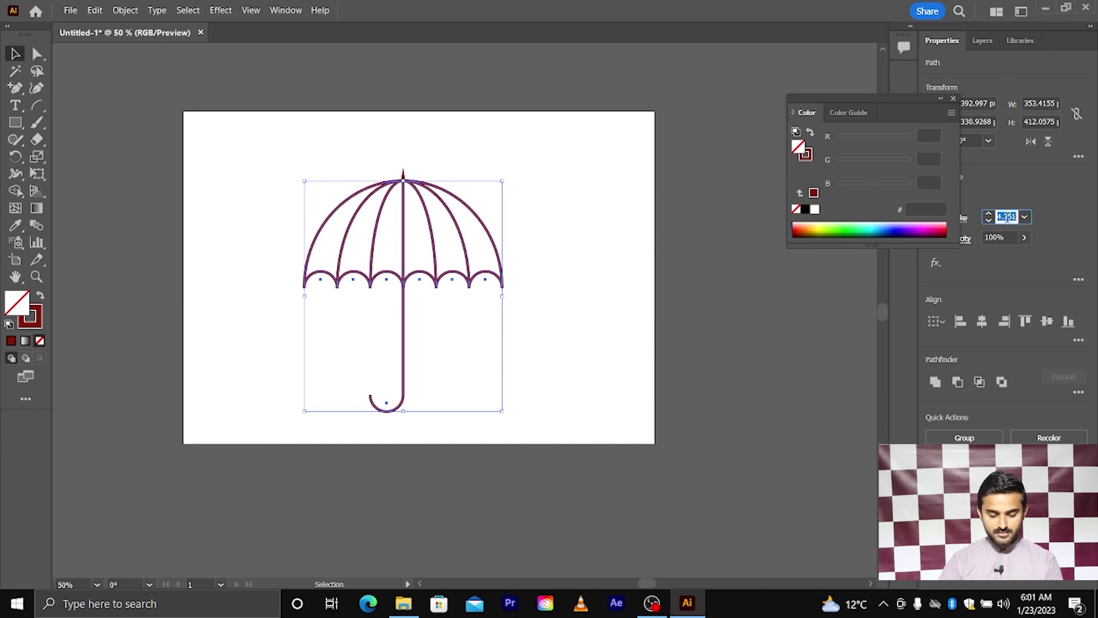
text(84pt)
key(Return)
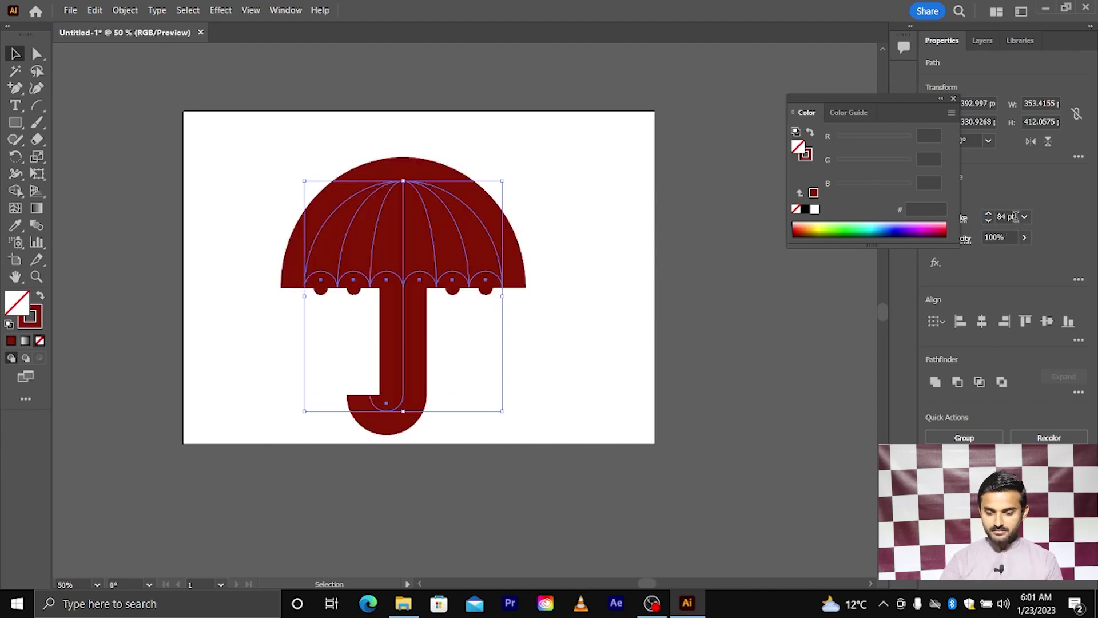
- Correct the stroke weight to 7 pt and reselect the whole umbrella including the tip
click(1010, 217)
text(7)
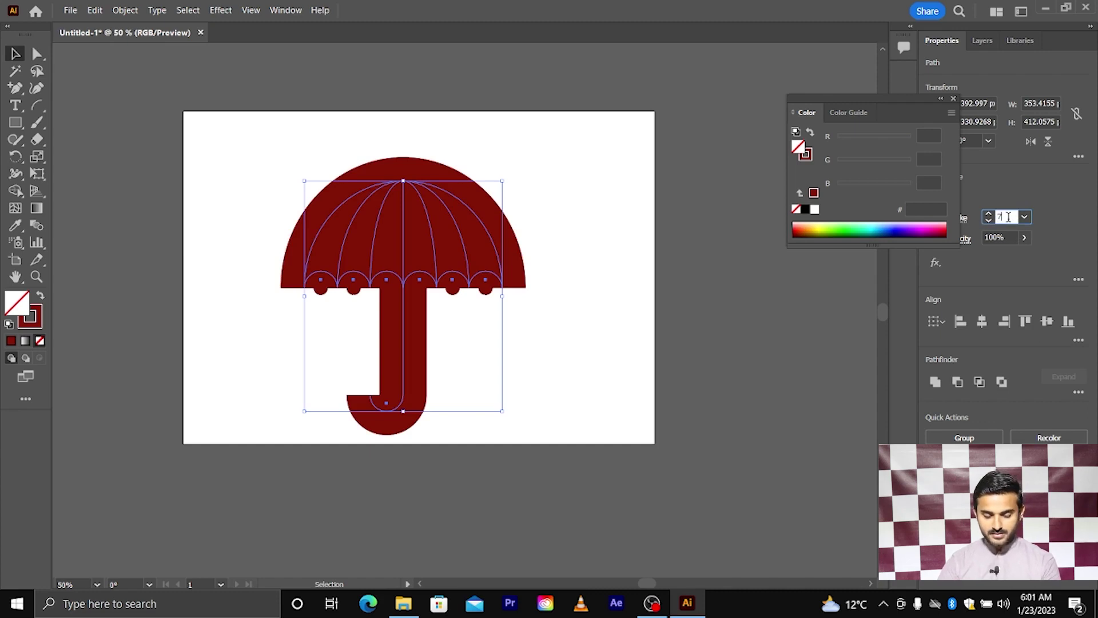
key(Return)
scroll(393, 228, up, 1)
scroll(393, 228, down, 1)
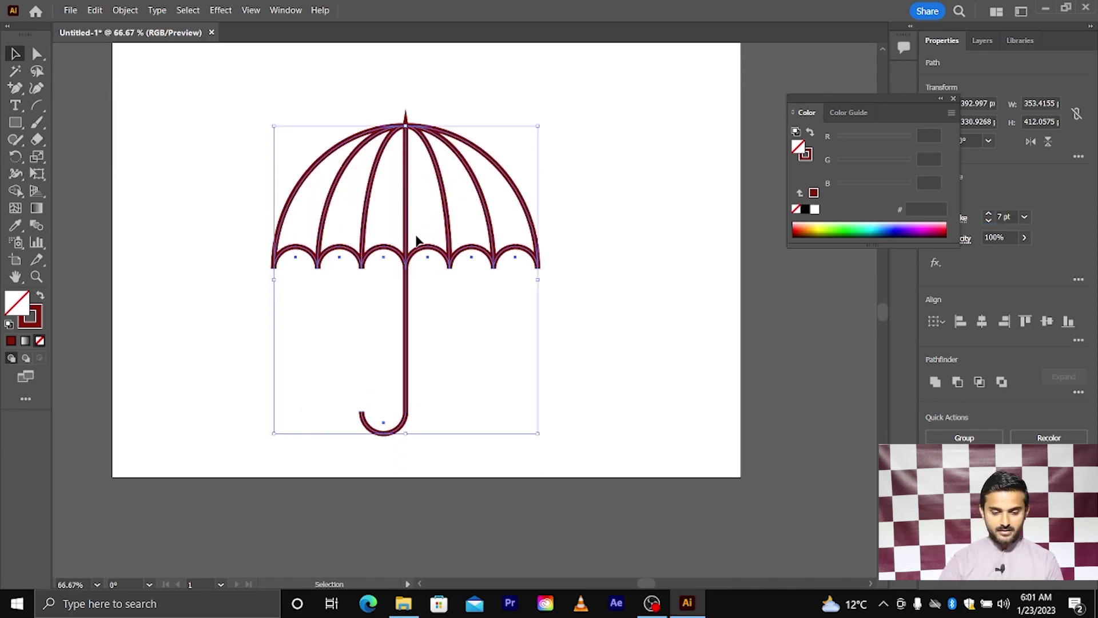
drag(410, 257, 410, 260)
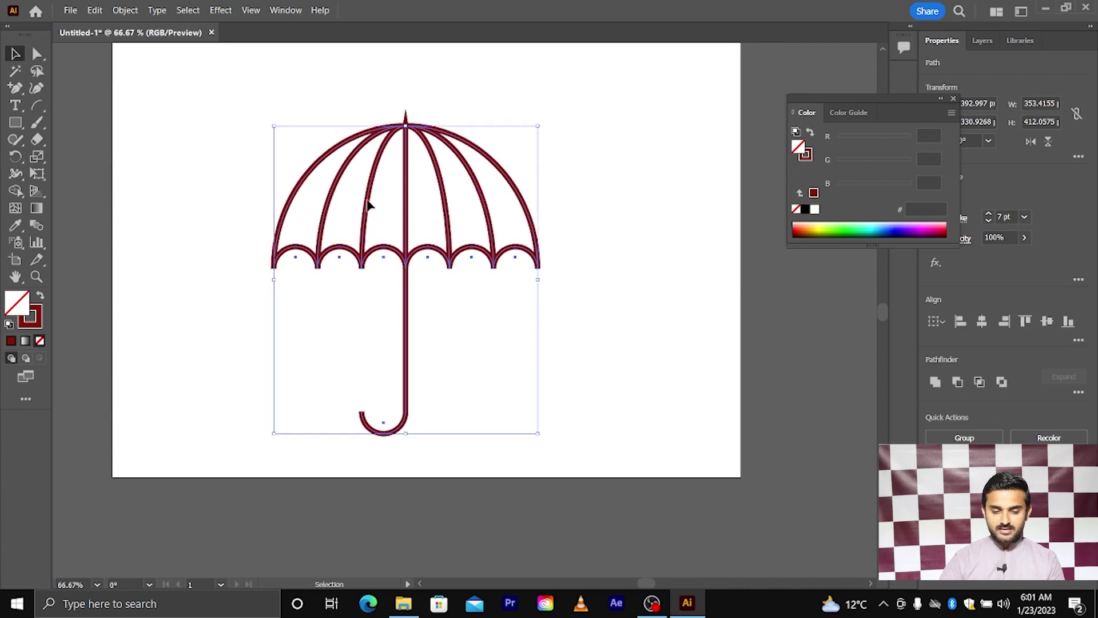
drag(341, 162, 473, 286)
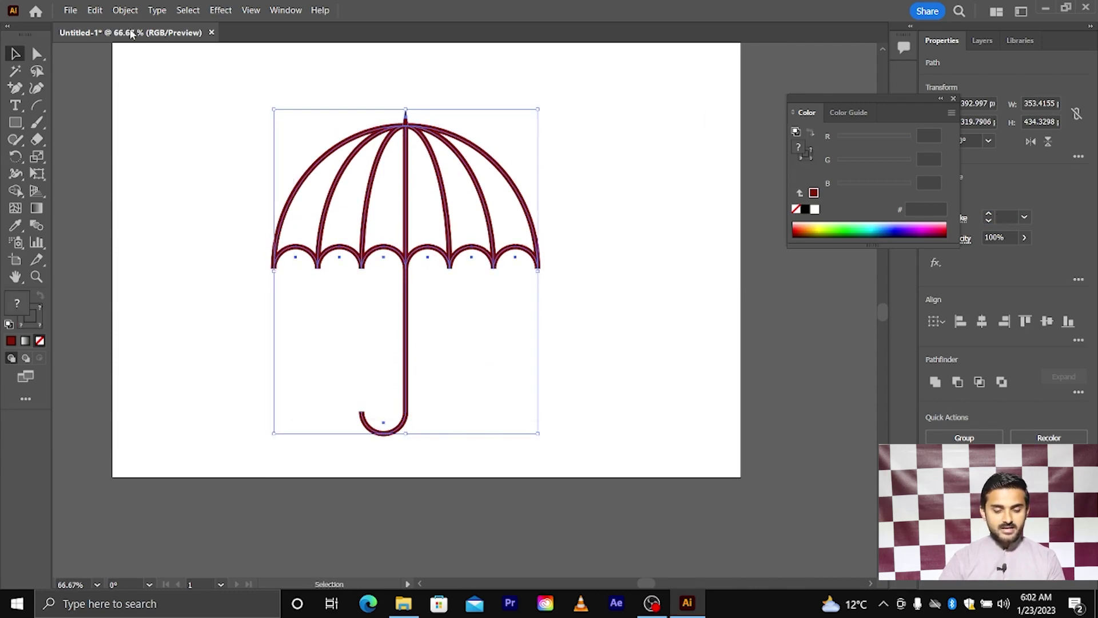
- Expand the umbrella's fill and stroke into grouped solid dark red shapes
click(125, 10)
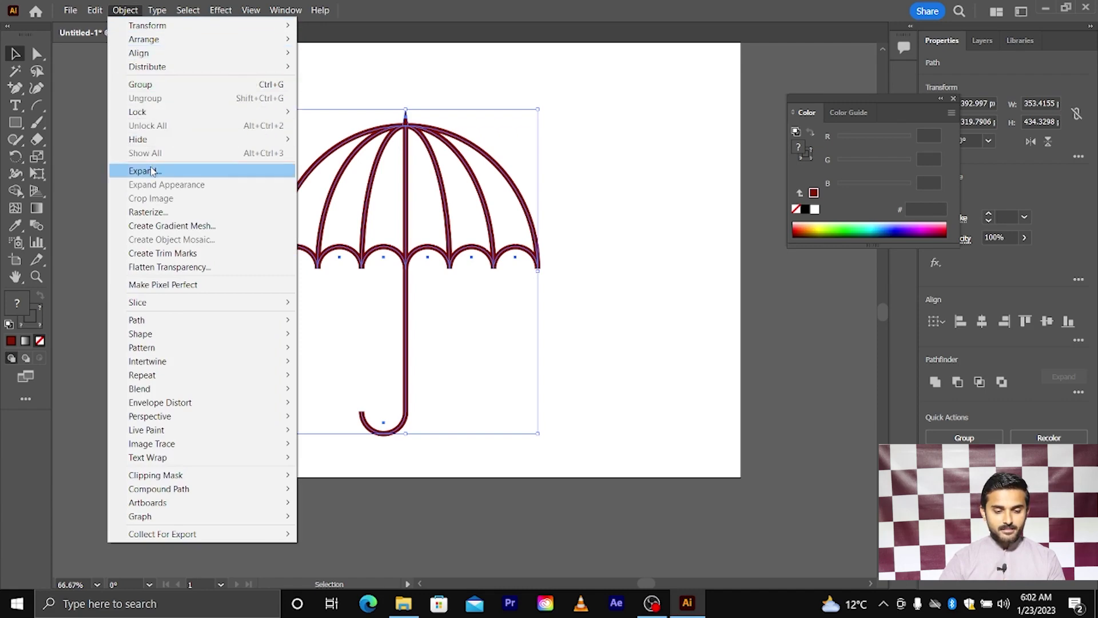
click(144, 171)
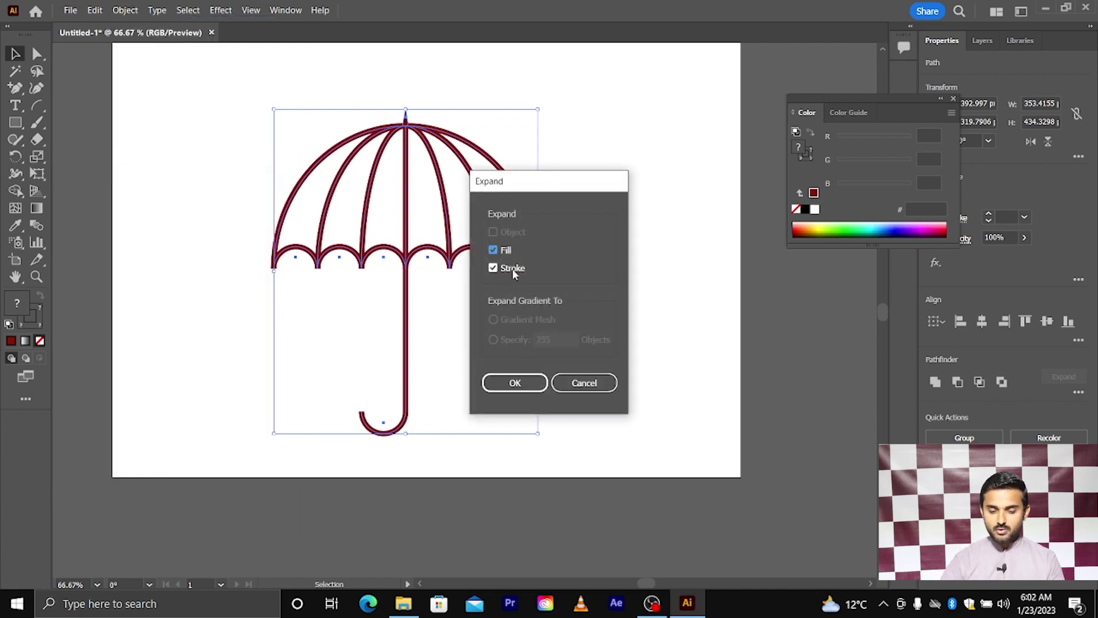
click(515, 382)
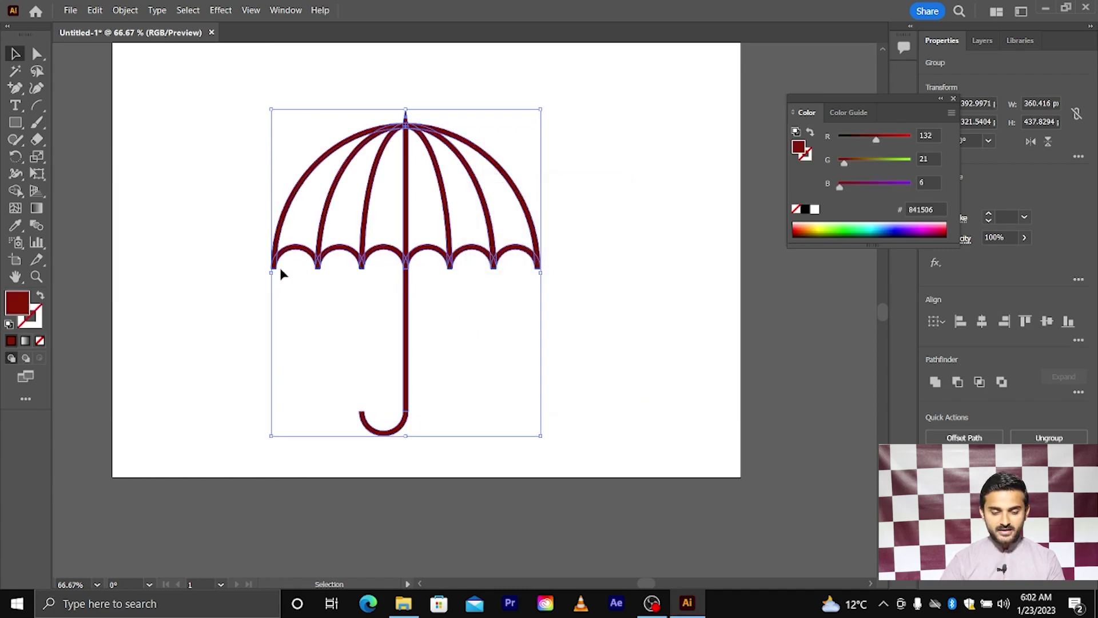
scroll(280, 273, up, 1)
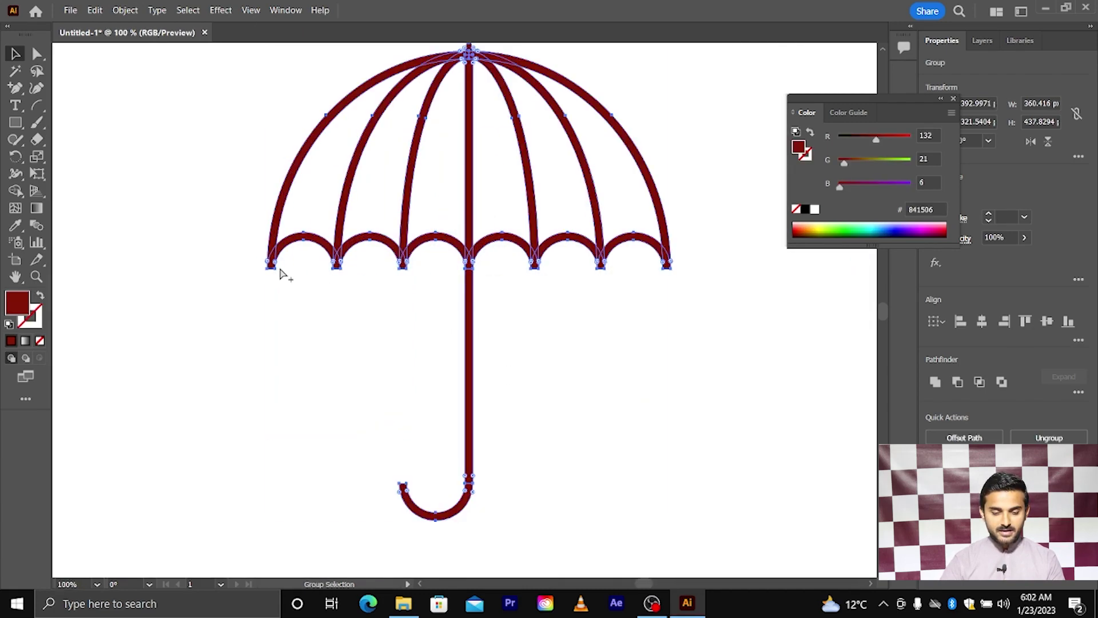
- Merge the top arcs with the left and right ribs using Shape Builder
click(16, 191)
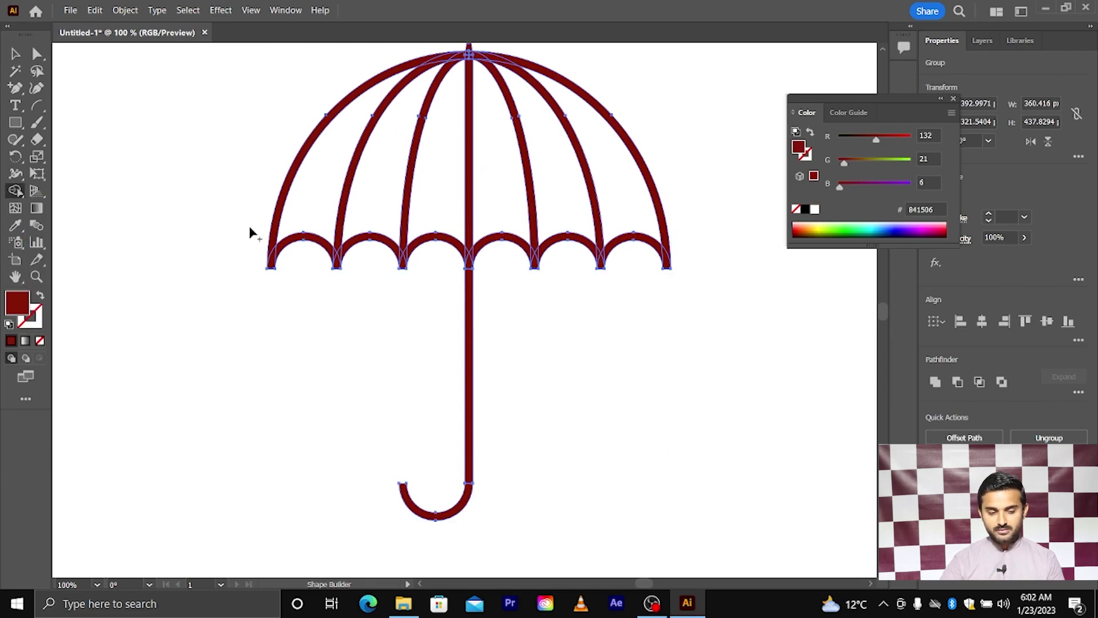
scroll(446, 80, up, 3)
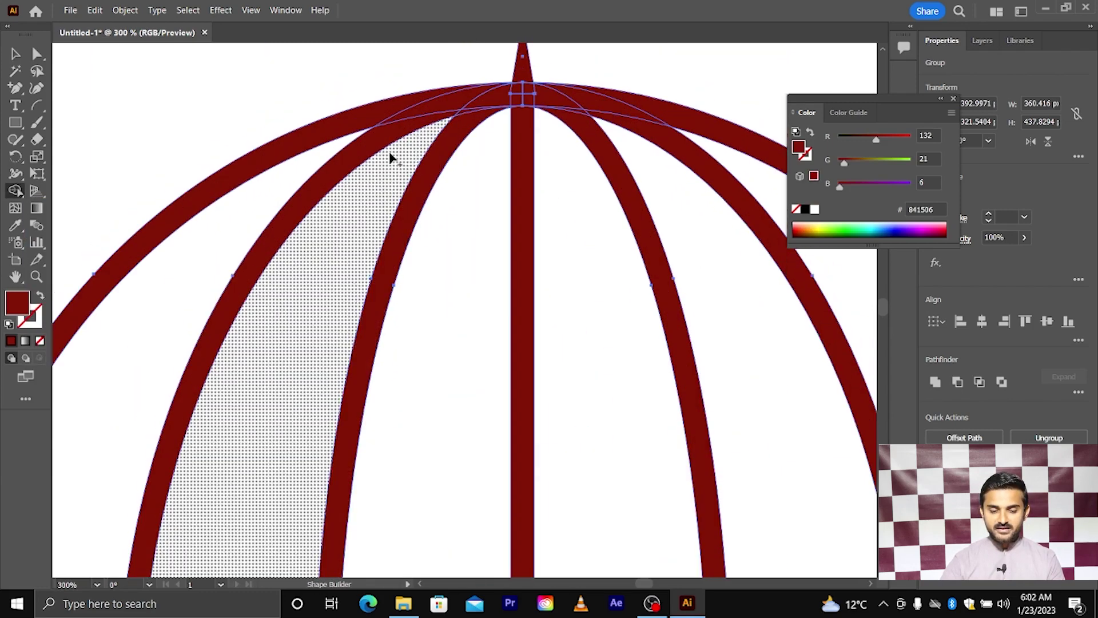
mouse_move(385, 120)
mouse_down()
mouse_move(569, 92)
mouse_move(463, 129)
mouse_up()
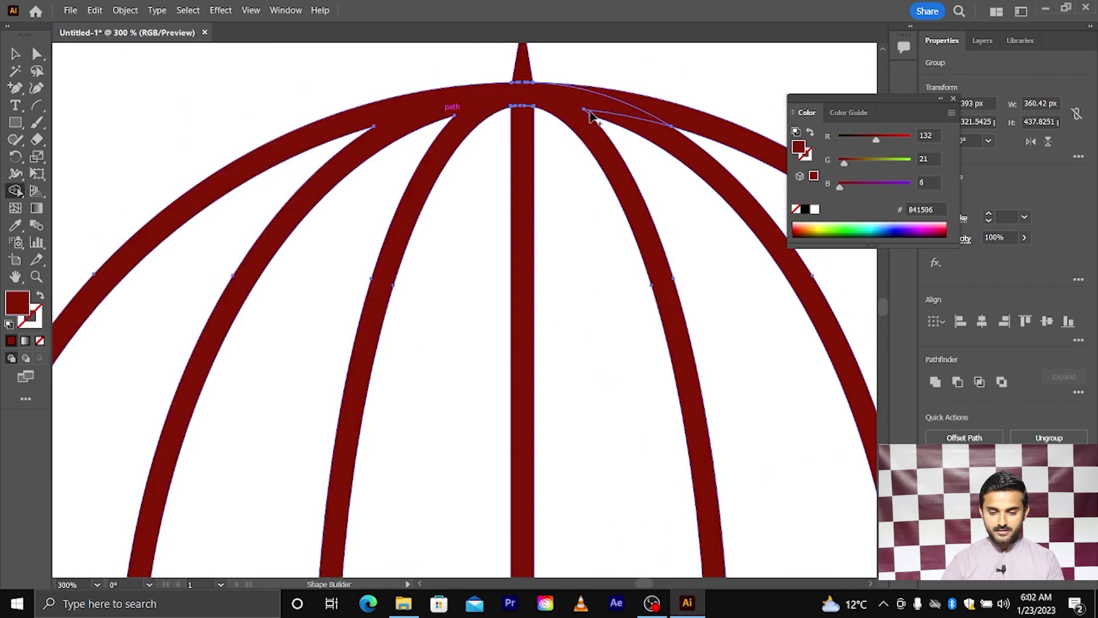
mouse_move(449, 108)
mouse_down()
mouse_move(620, 120)
mouse_move(586, 118)
mouse_up()
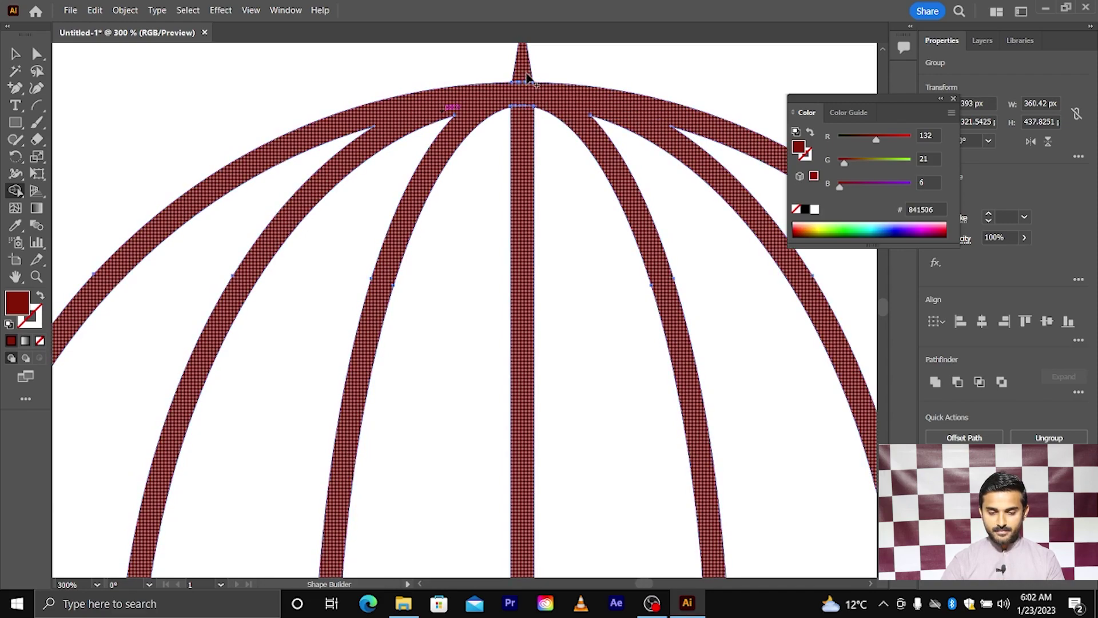
scroll(521, 86, up, 3)
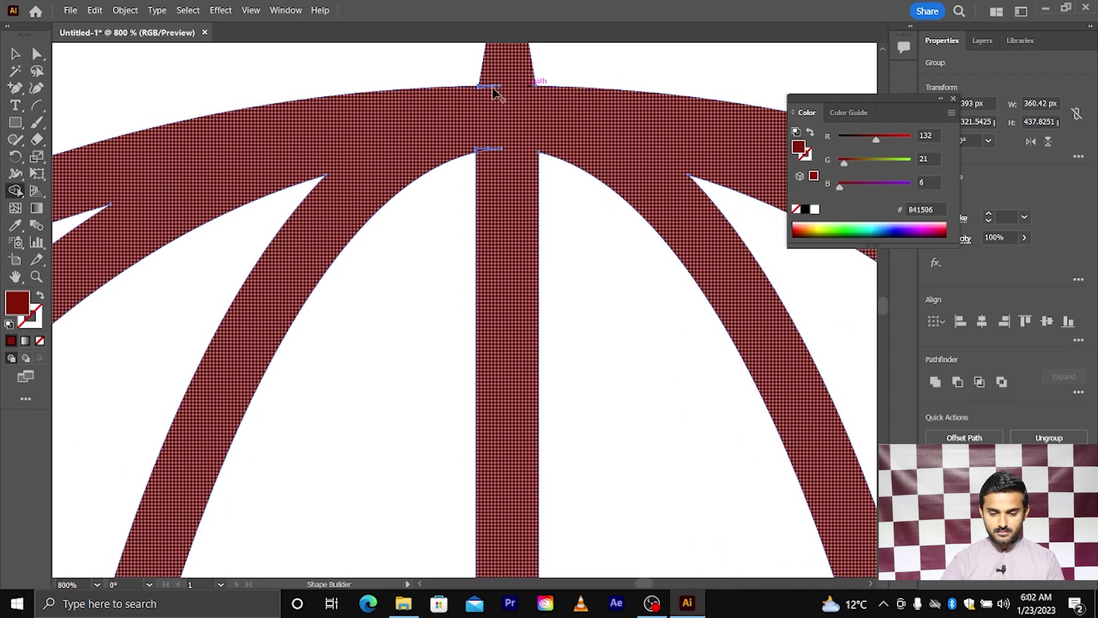
scroll(497, 174, down, 3)
scroll(500, 166, up, 3)
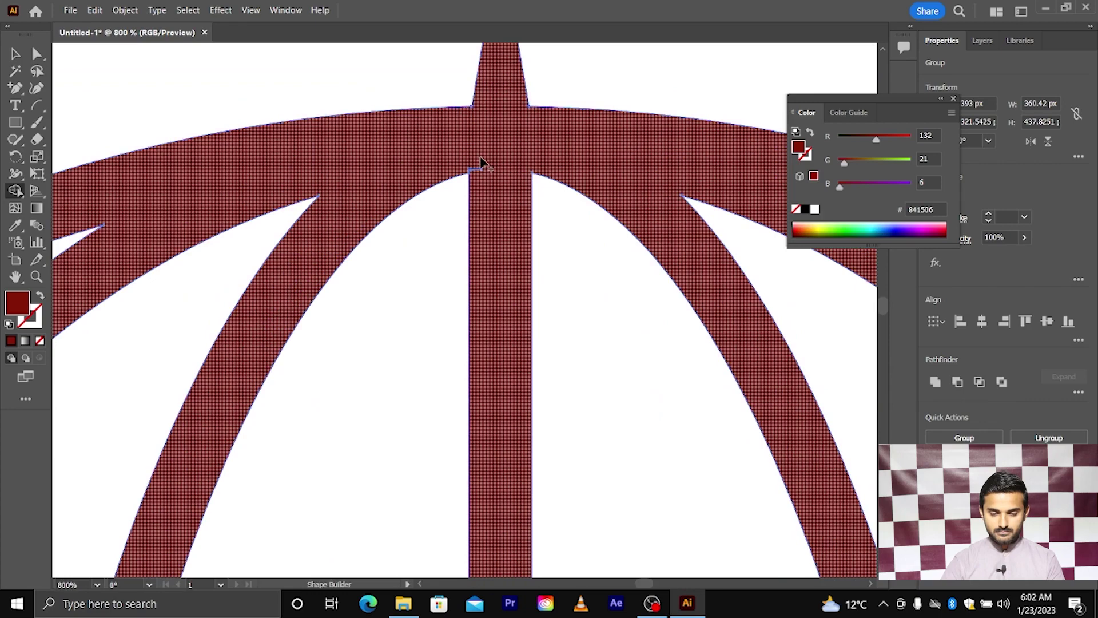
scroll(490, 177, down, 3)
scroll(490, 208, down, 2)
scroll(377, 312, up, 3)
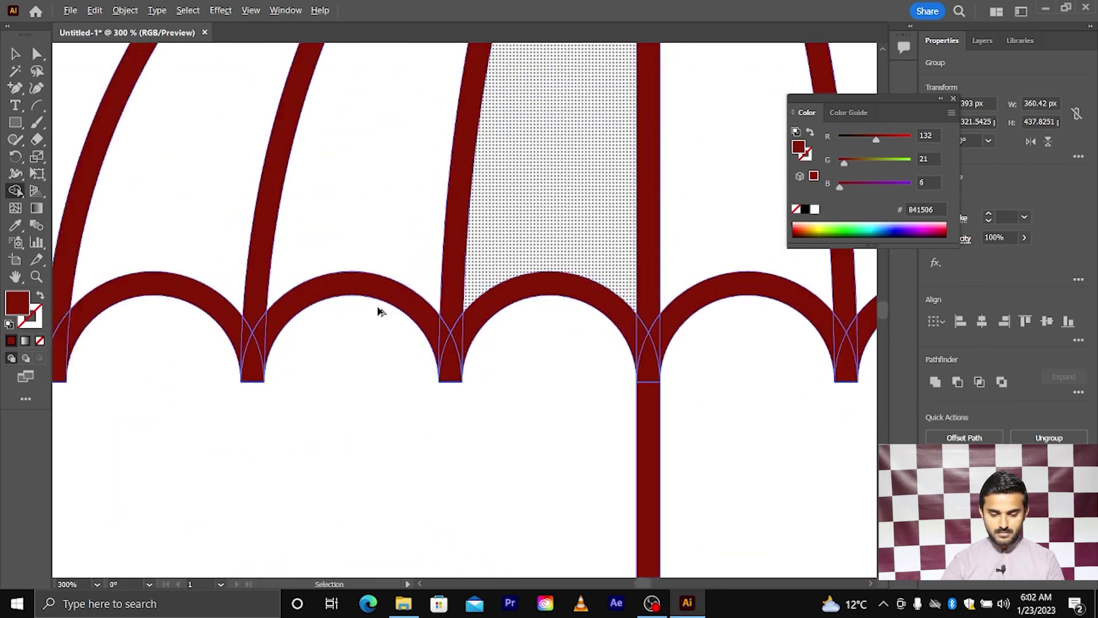
scroll(377, 312, up, 1)
- Merge the scallop arcs and pole across the canopy into solid shapes
key(shift+m)
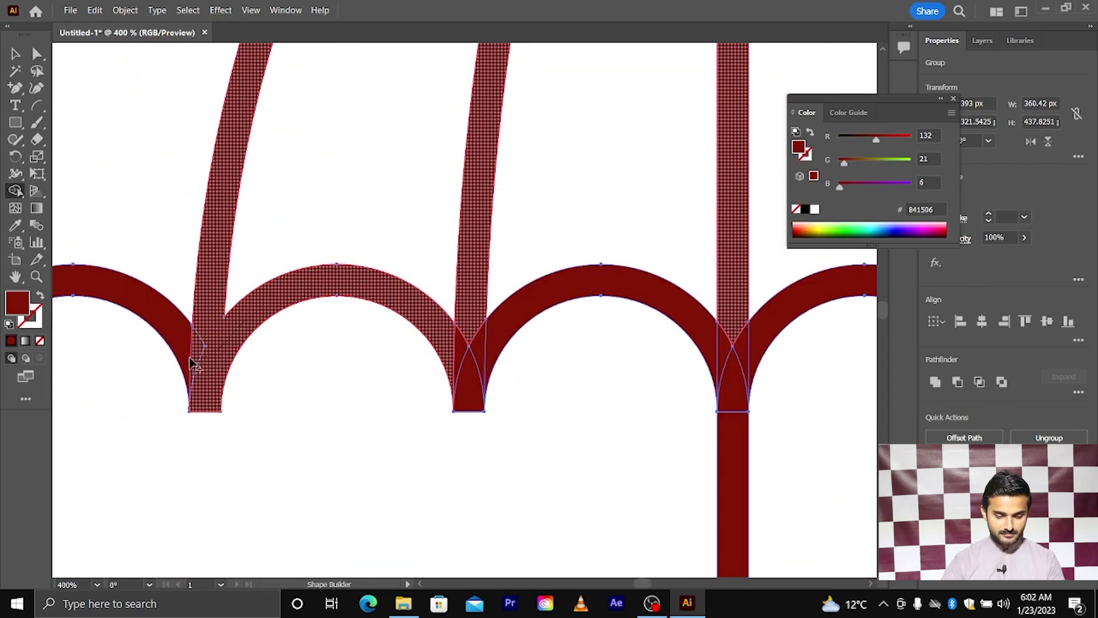
drag(192, 362, 132, 303)
mouse_move(490, 323)
mouse_down()
mouse_move(464, 392)
mouse_move(465, 368)
mouse_up()
scroll(478, 326, down, 4)
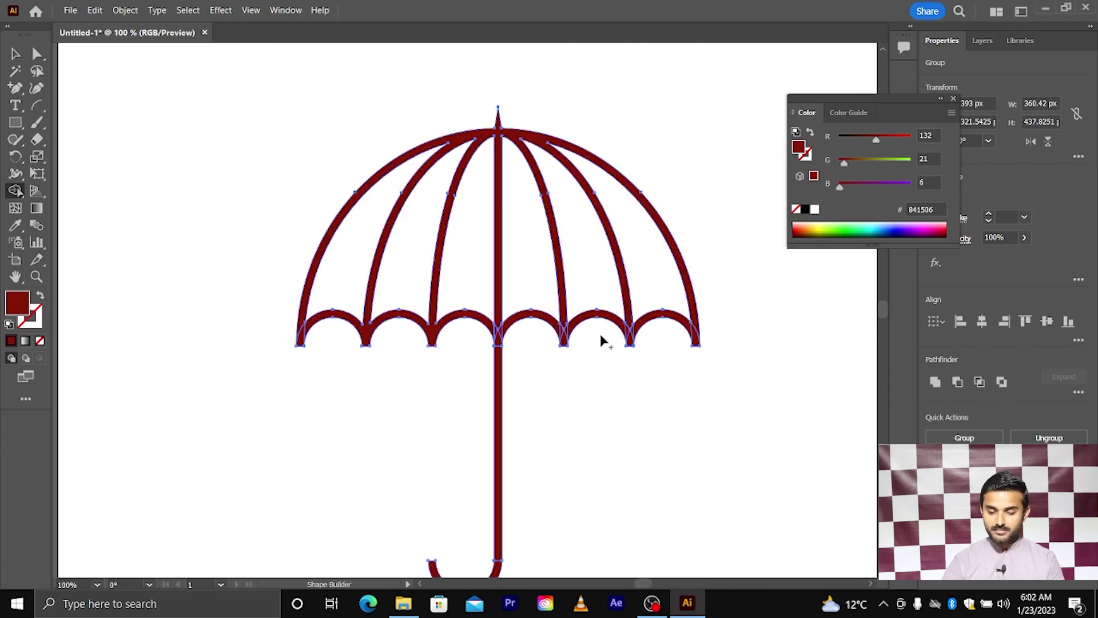
scroll(601, 338, up, 4)
mouse_move(528, 318)
mouse_down()
mouse_move(433, 361)
mouse_move(421, 352)
mouse_up()
mouse_move(692, 368)
mouse_down()
mouse_move(696, 303)
mouse_move(699, 368)
mouse_up()
scroll(703, 358, down, 4)
scroll(706, 356, up, 3)
scroll(698, 368, down, 5)
scroll(519, 350, up, 2)
scroll(572, 332, up, 3)
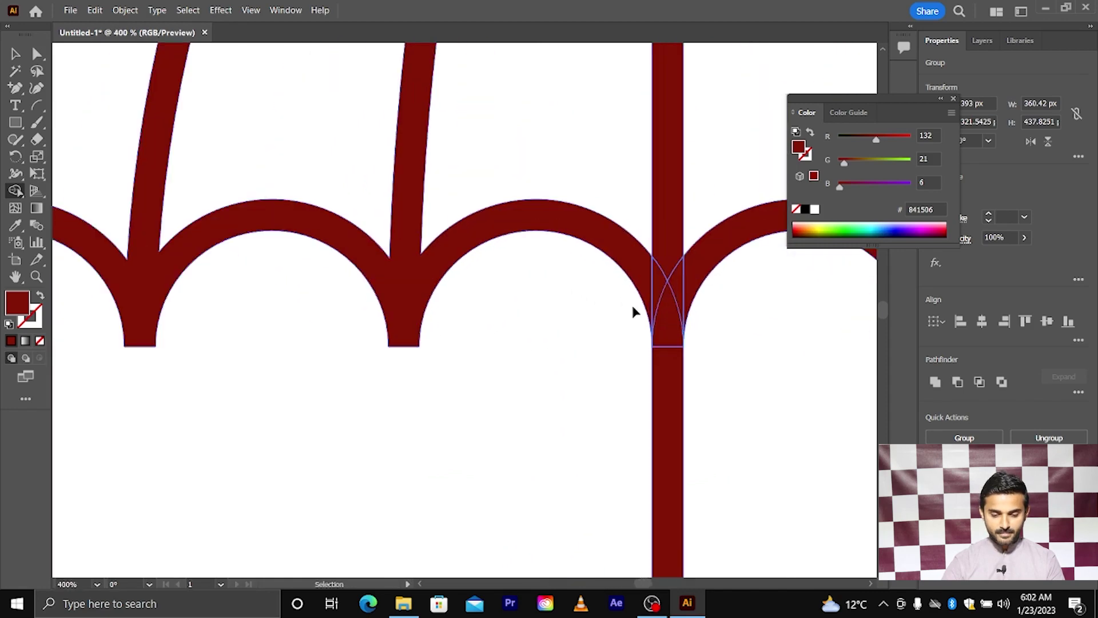
- Merge the remaining arc overlaps and join the stem and hook into one handle
key(shift+m)
click(669, 294)
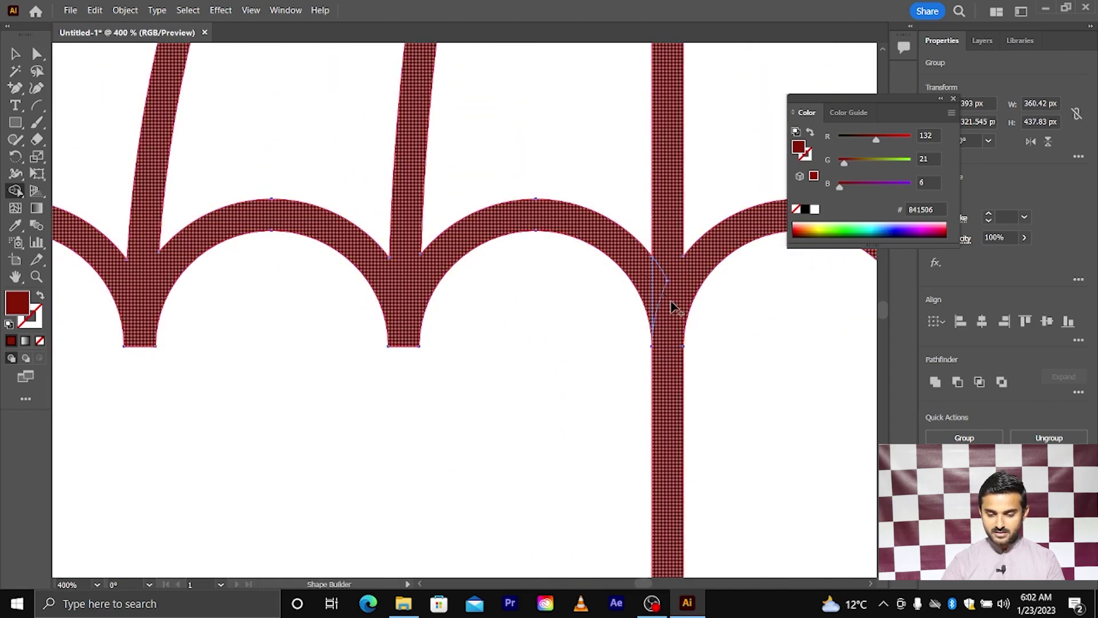
scroll(673, 306, down, 5)
scroll(380, 297, up, 5)
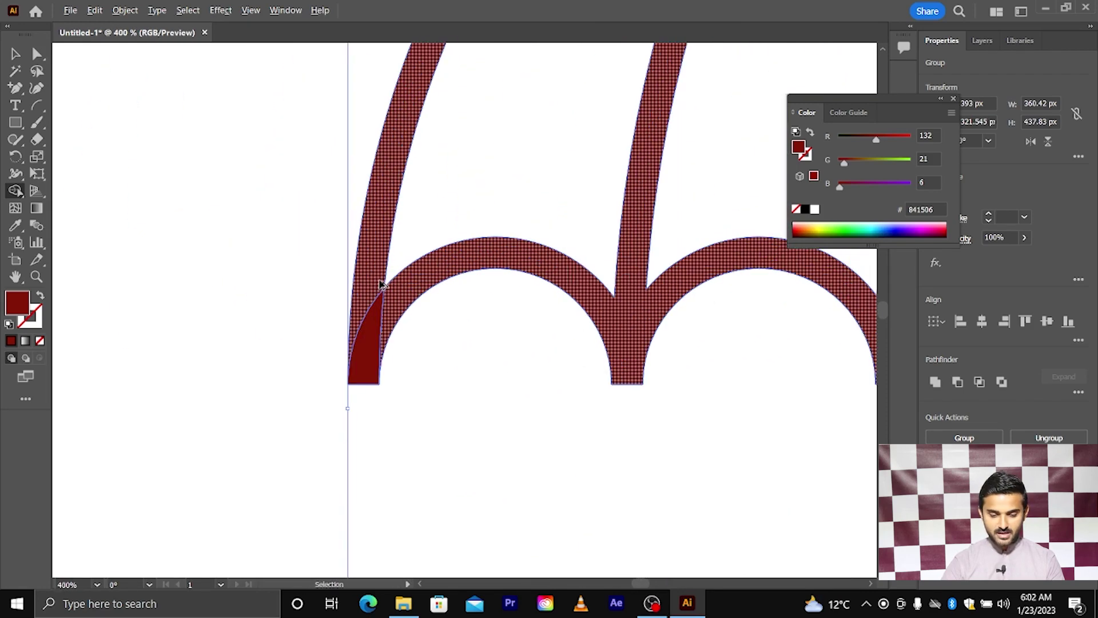
click(373, 345)
scroll(407, 307, down, 5)
scroll(532, 452, up, 4)
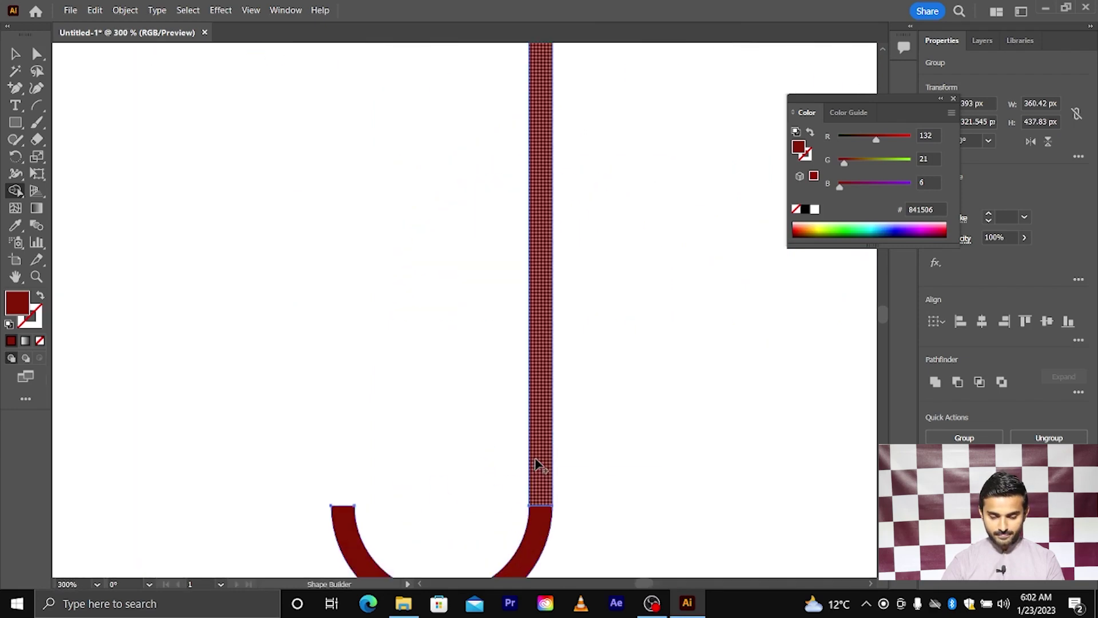
scroll(538, 465, down, 1)
drag(538, 435, 545, 498)
scroll(543, 492, down, 5)
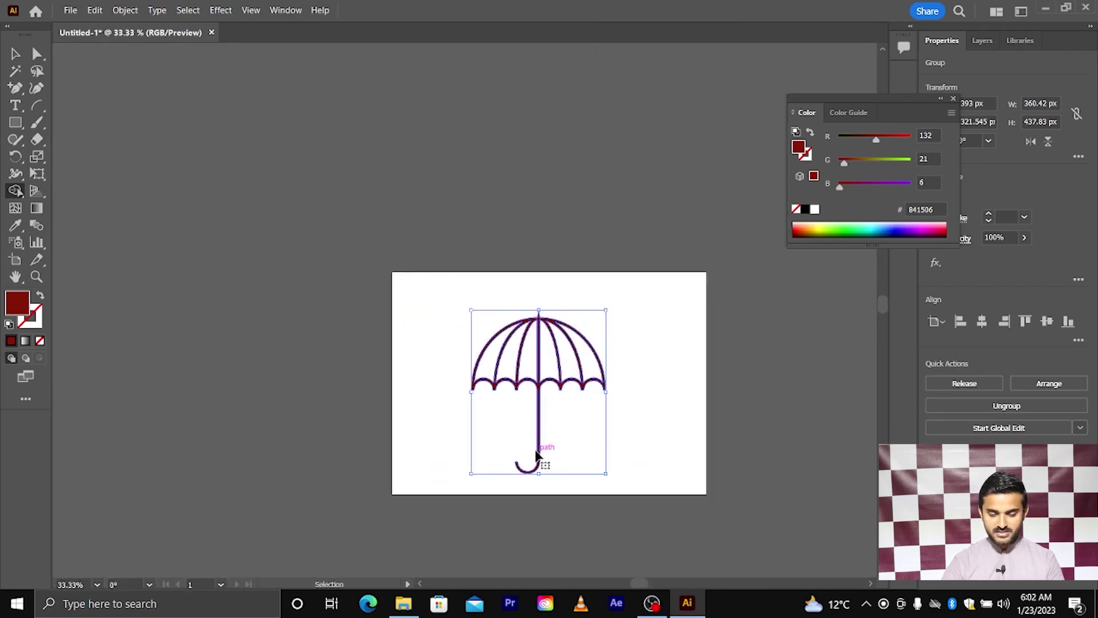
- Reselect the whole expanded umbrella group with the Selection tool
click(16, 54)
scroll(532, 303, up, 2)
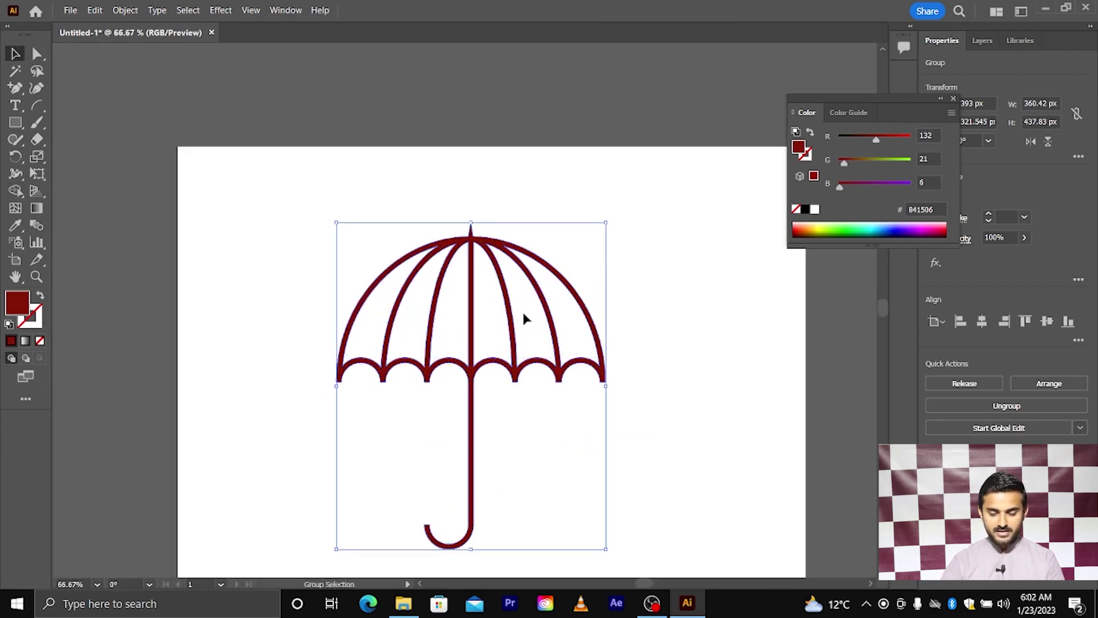
click(544, 280)
scroll(558, 297, down, 1)
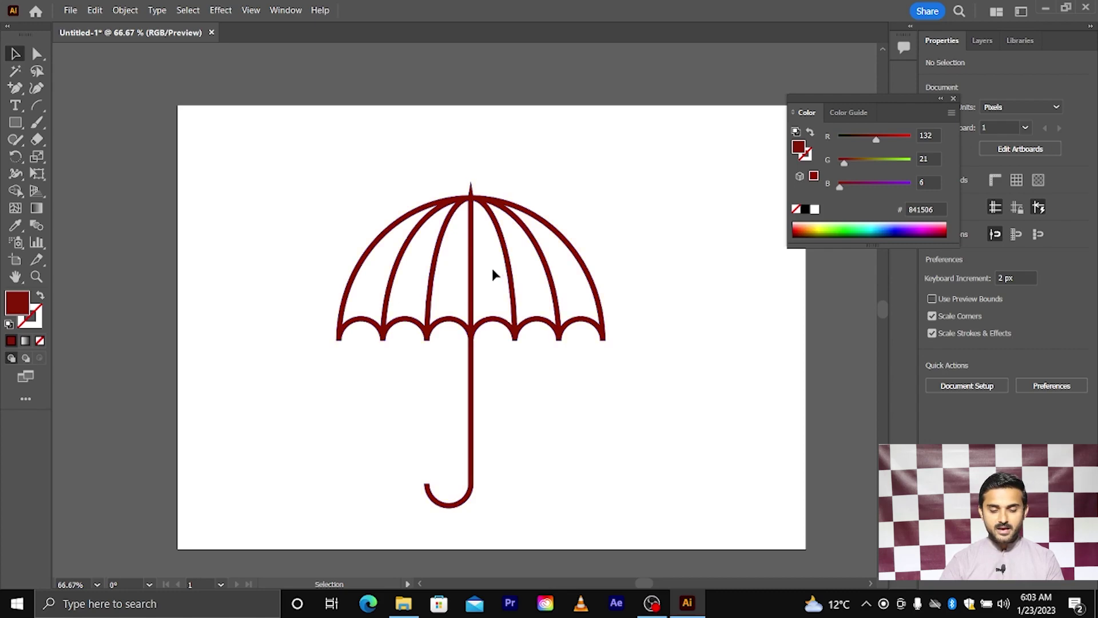
click(514, 327)
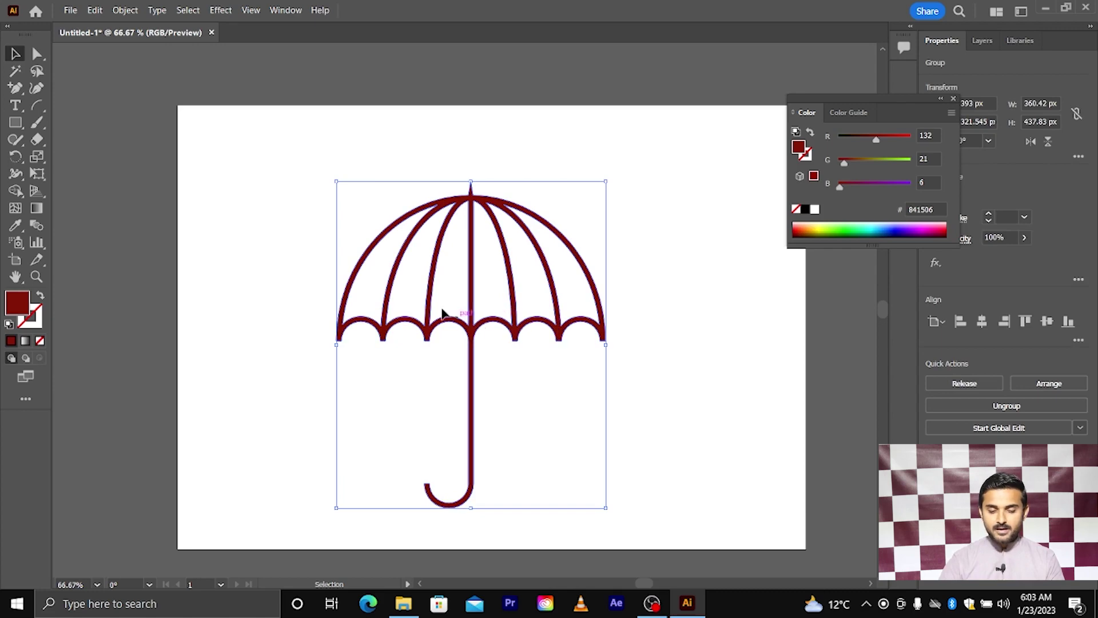
- Fill the leftmost canopy panel with bright red
click(17, 196)
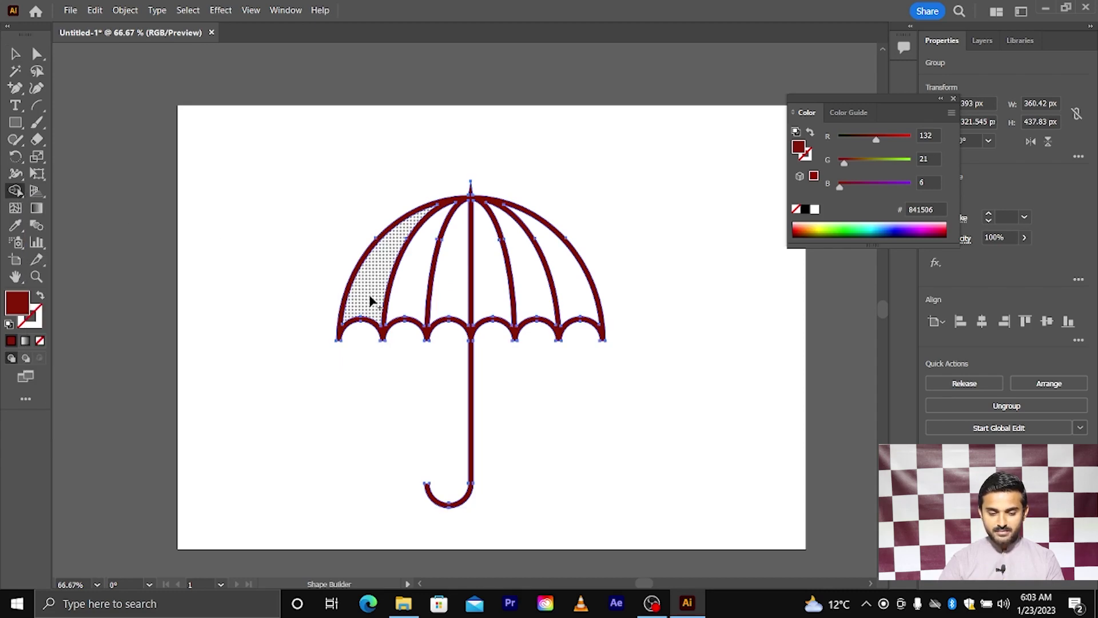
scroll(371, 302, up, 2)
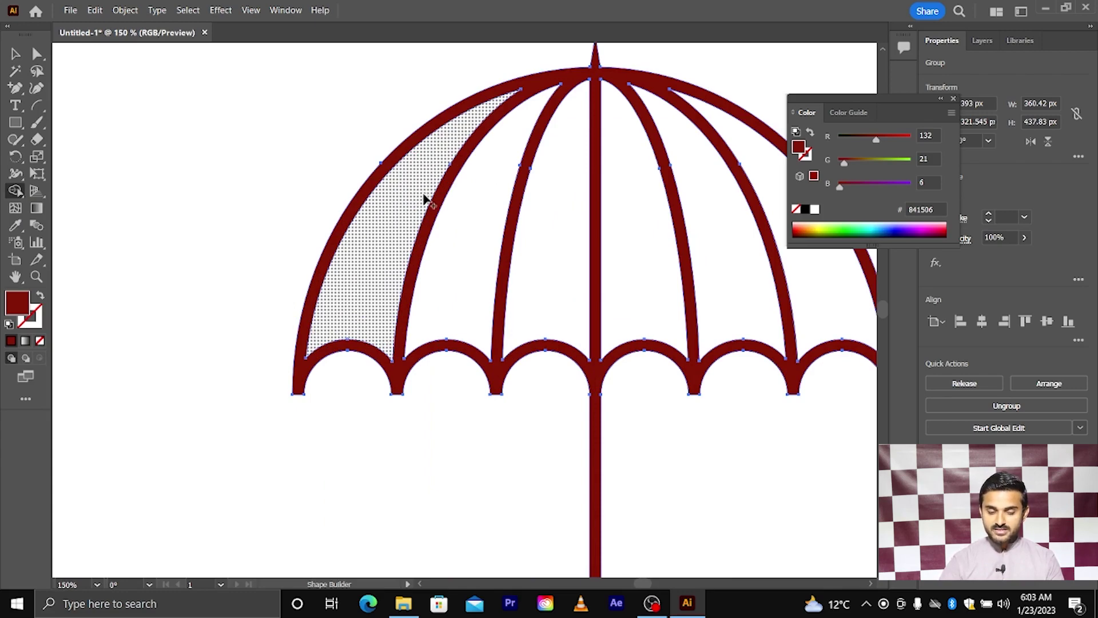
double_click(16, 305)
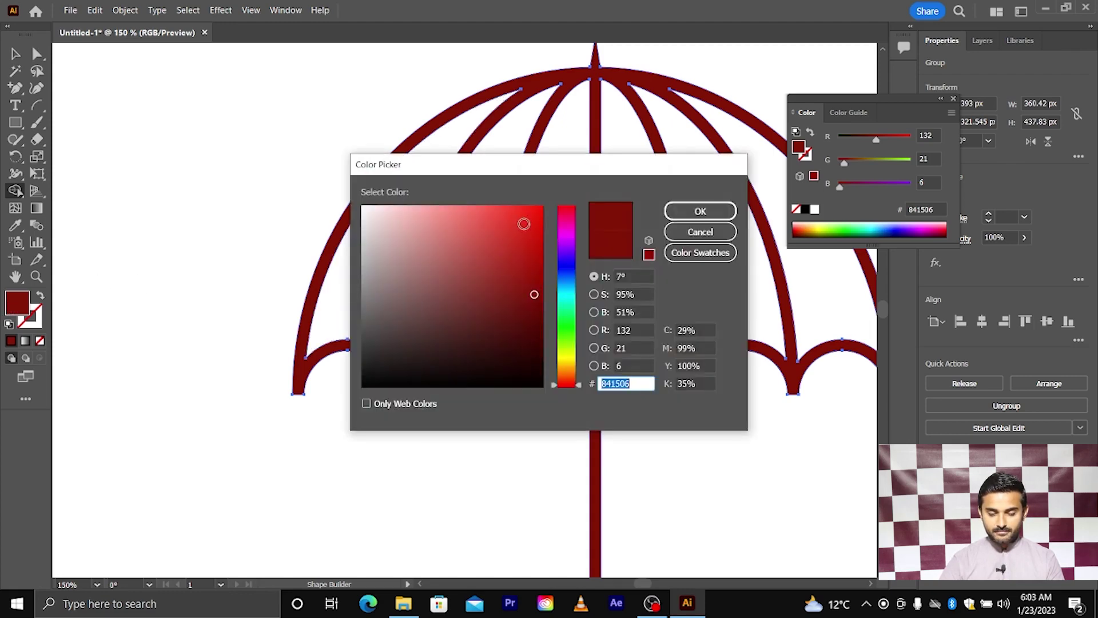
drag(523, 223, 540, 214)
click(700, 211)
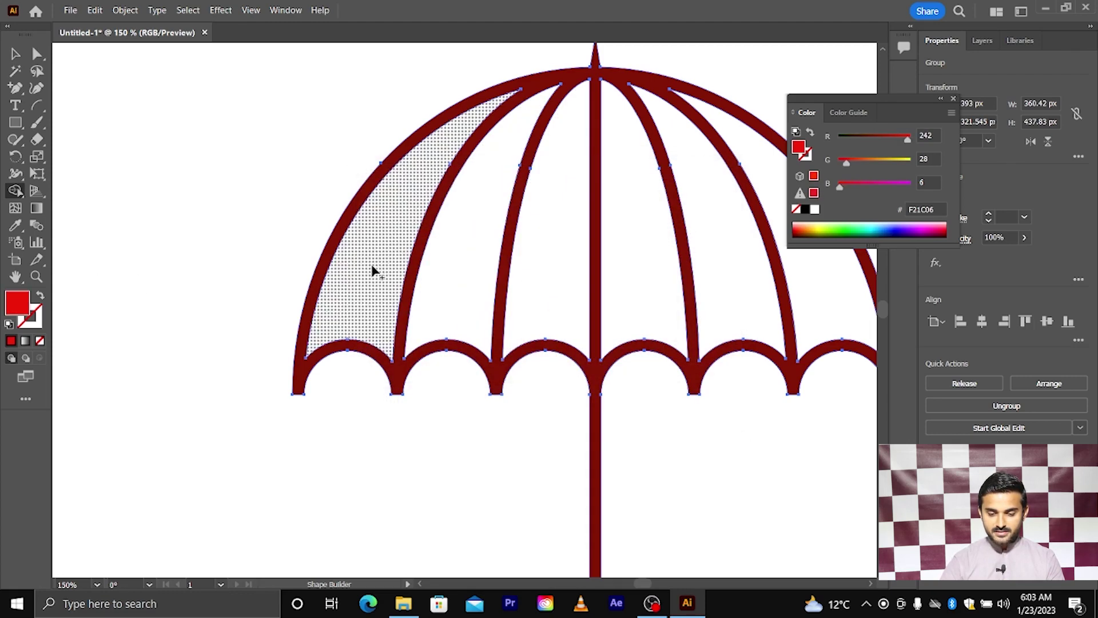
click(372, 268)
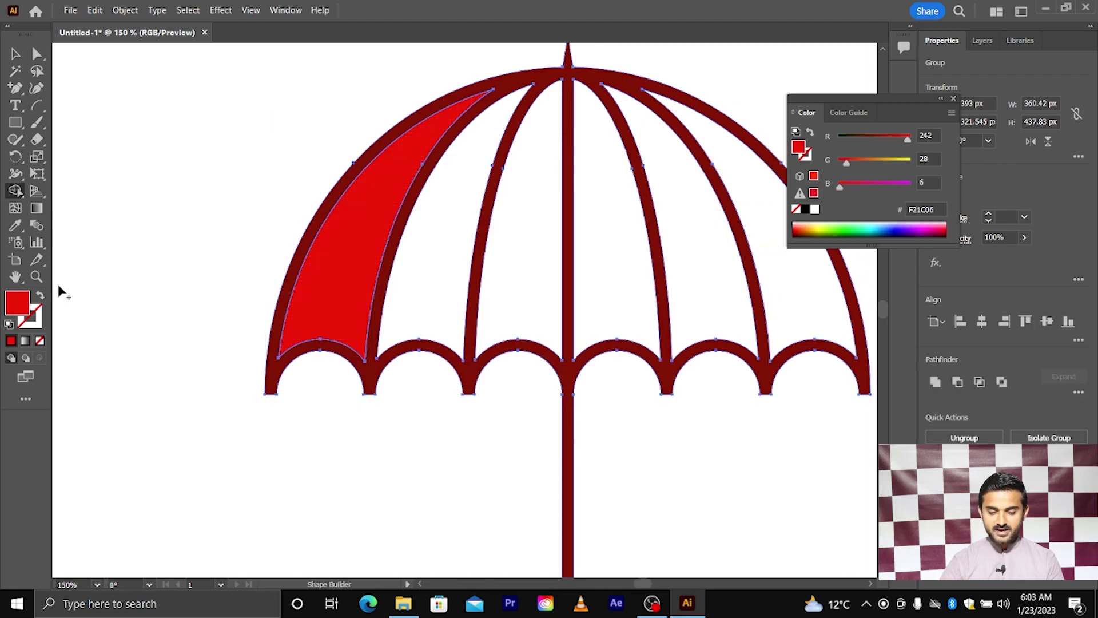
- Fill the second canopy panel with bright yellow
double_click(17, 303)
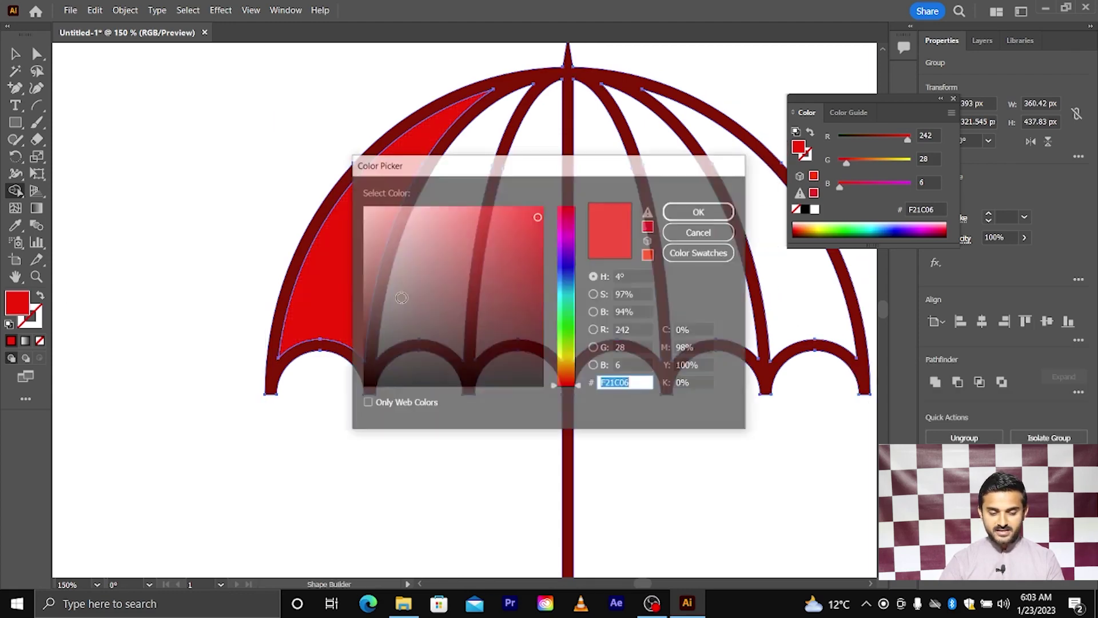
drag(565, 298, 572, 364)
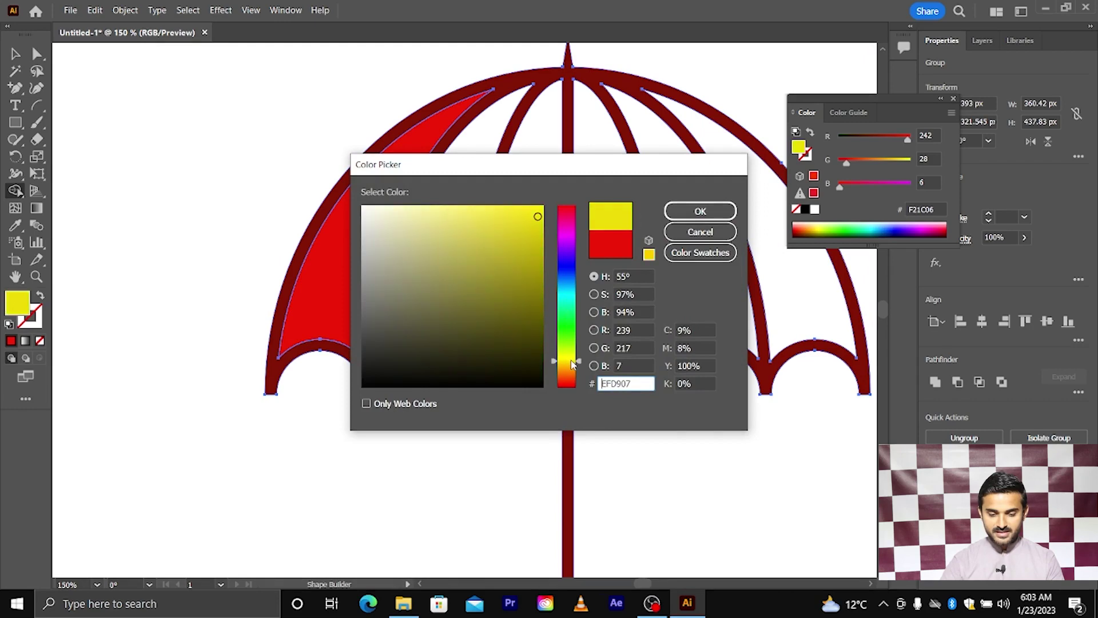
drag(538, 240, 544, 206)
click(700, 211)
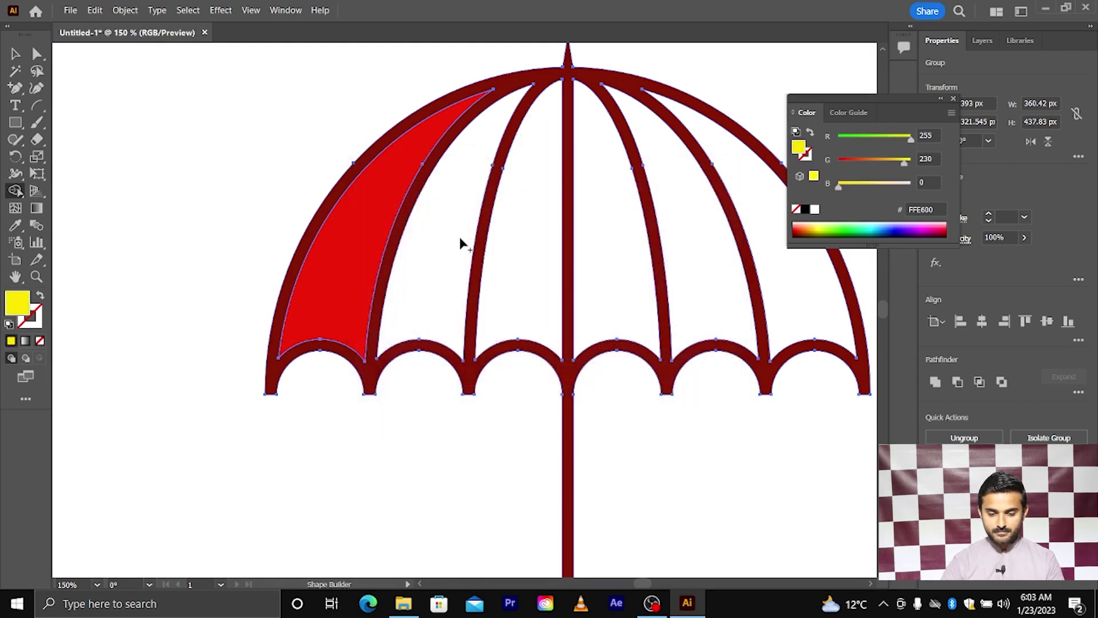
click(452, 243)
- Fill the panel beside the pole with cyan #00FFE6, then deselect the umbrella
double_click(24, 307)
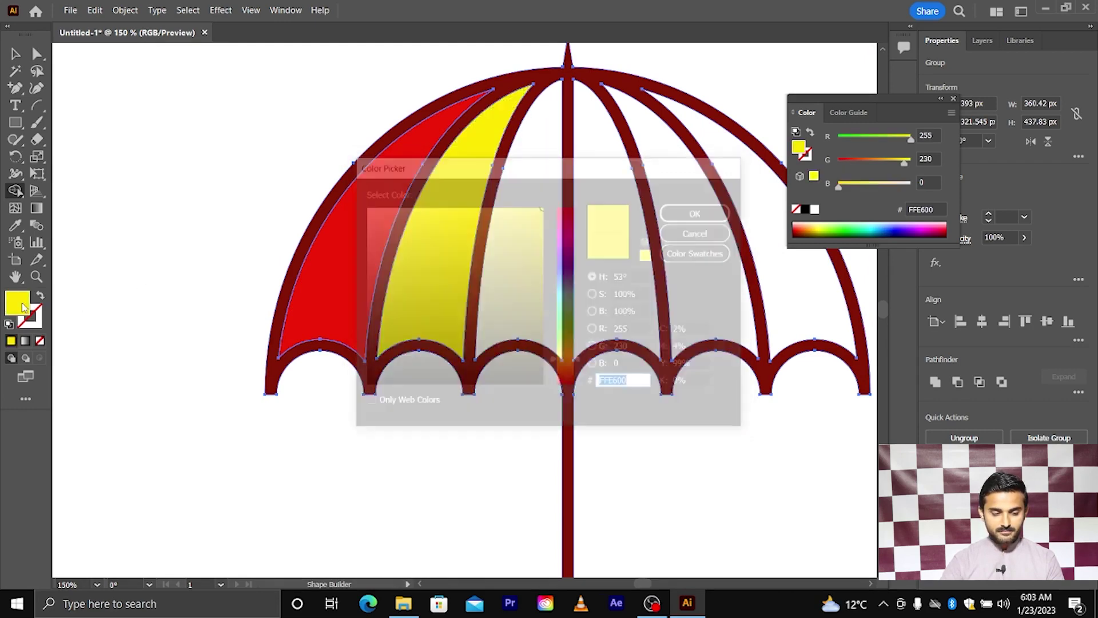
click(570, 299)
drag(570, 300, 569, 297)
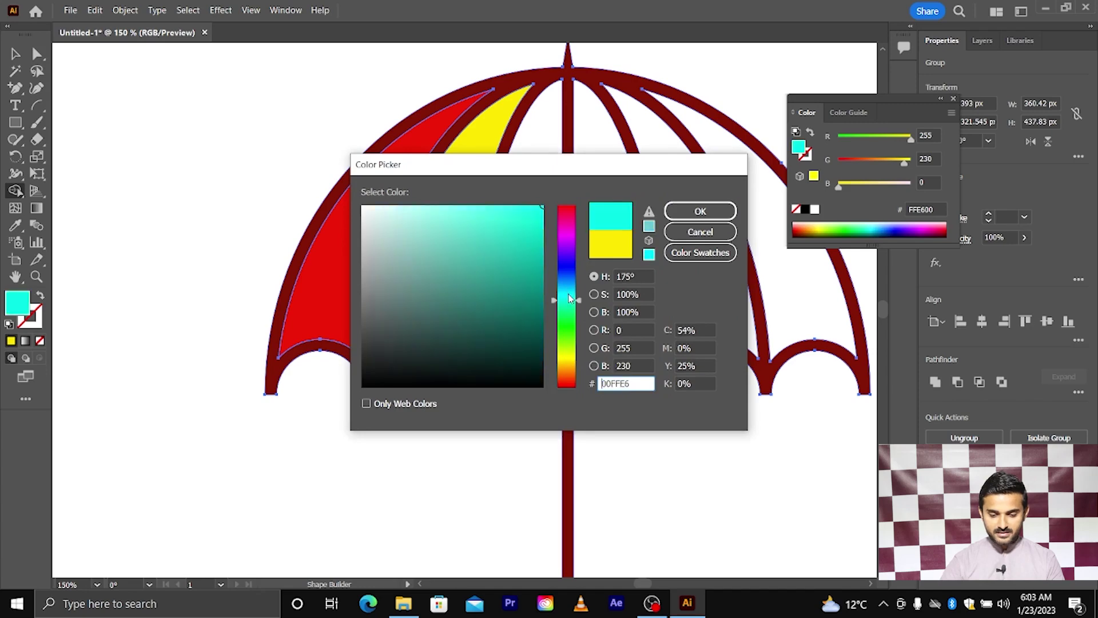
click(700, 212)
click(508, 252)
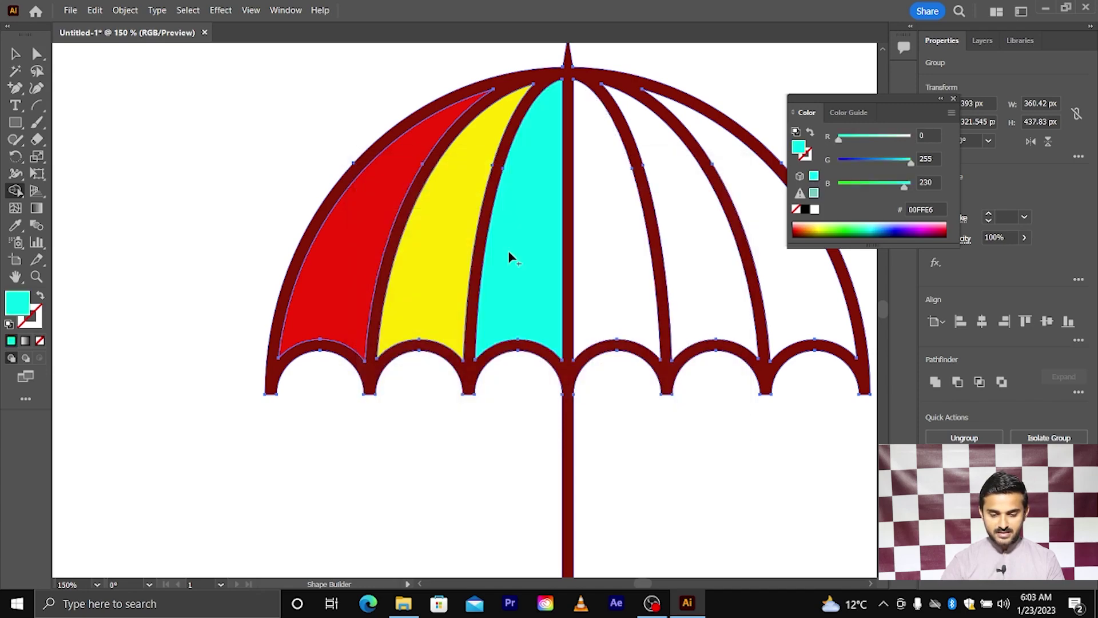
scroll(509, 258, right, 2)
scroll(549, 263, right, 1)
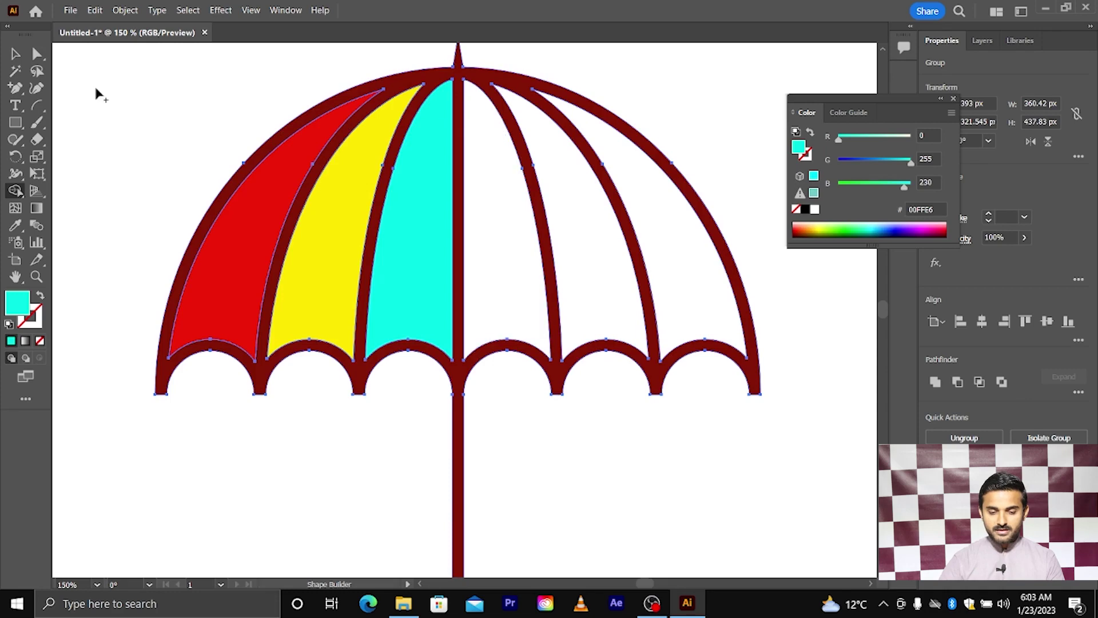
click(16, 54)
click(132, 137)
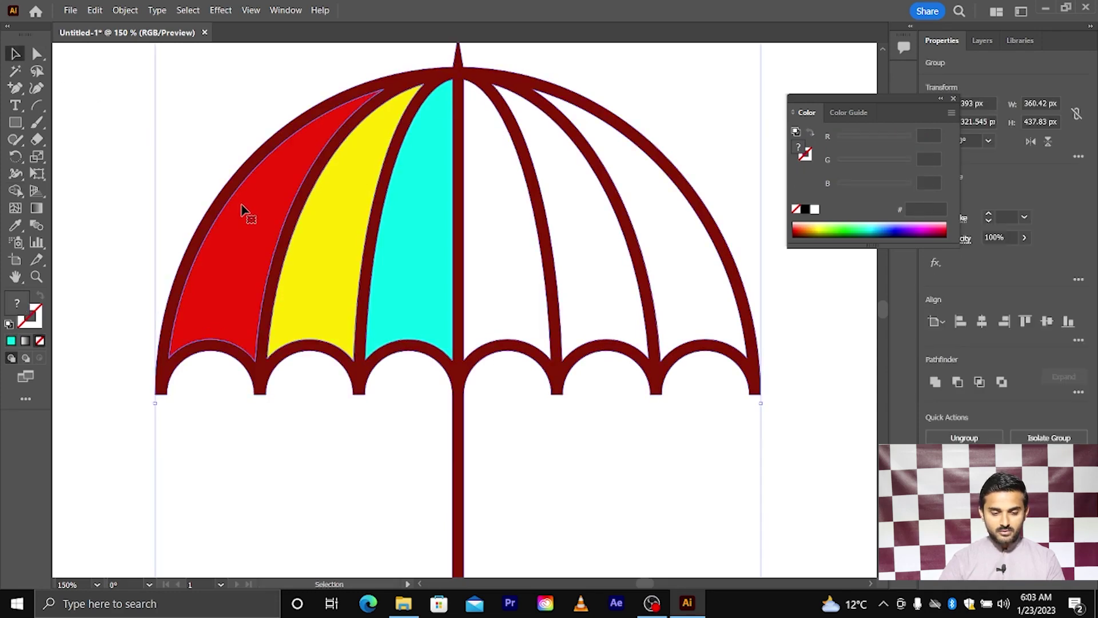
- Ungroup the umbrella and select the red, yellow and cyan panels together
right_click(243, 206)
click(306, 367)
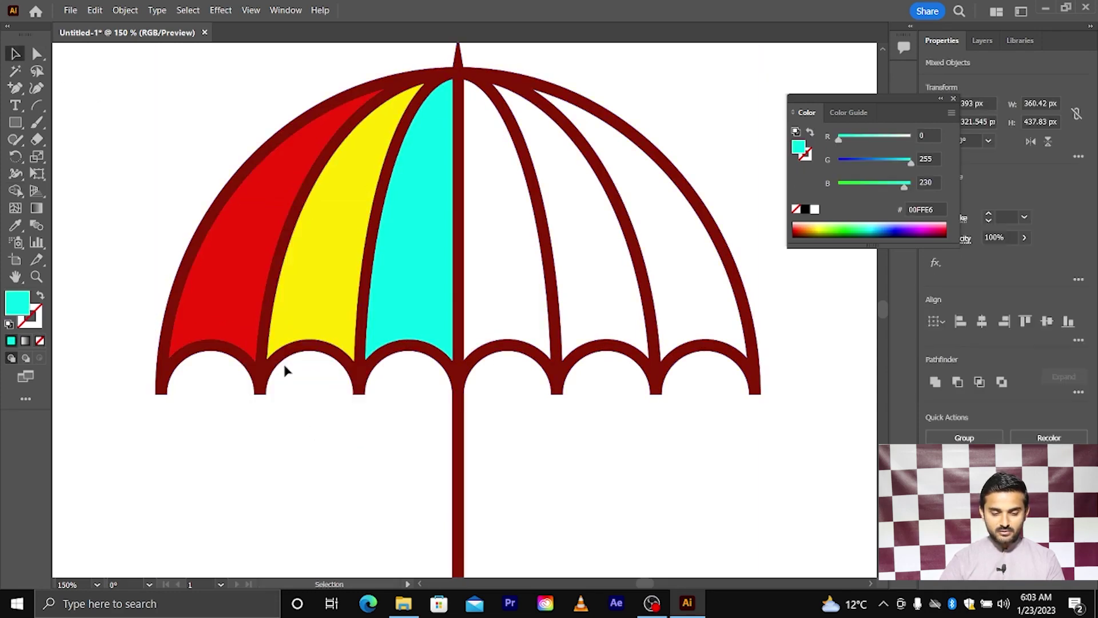
click(253, 282)
click(323, 355)
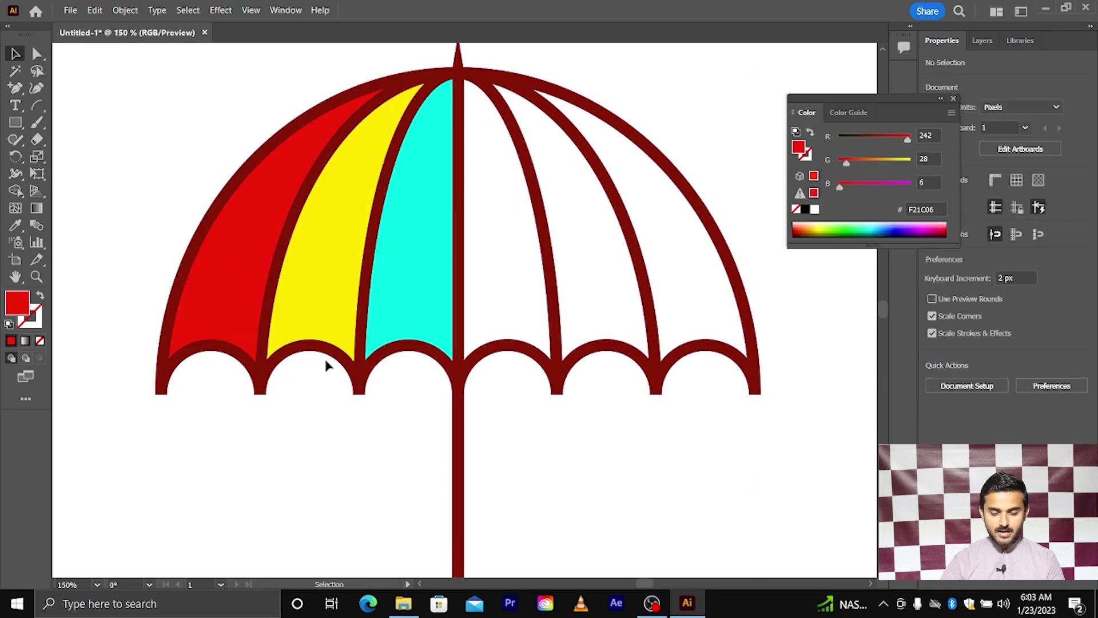
click(441, 258)
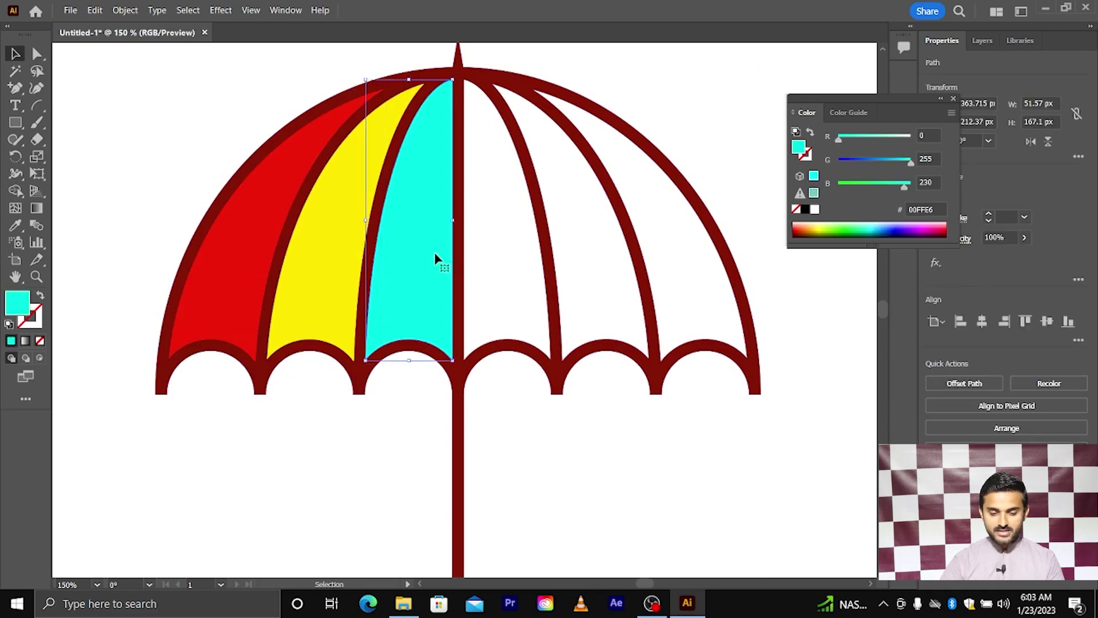
shift+click(323, 257)
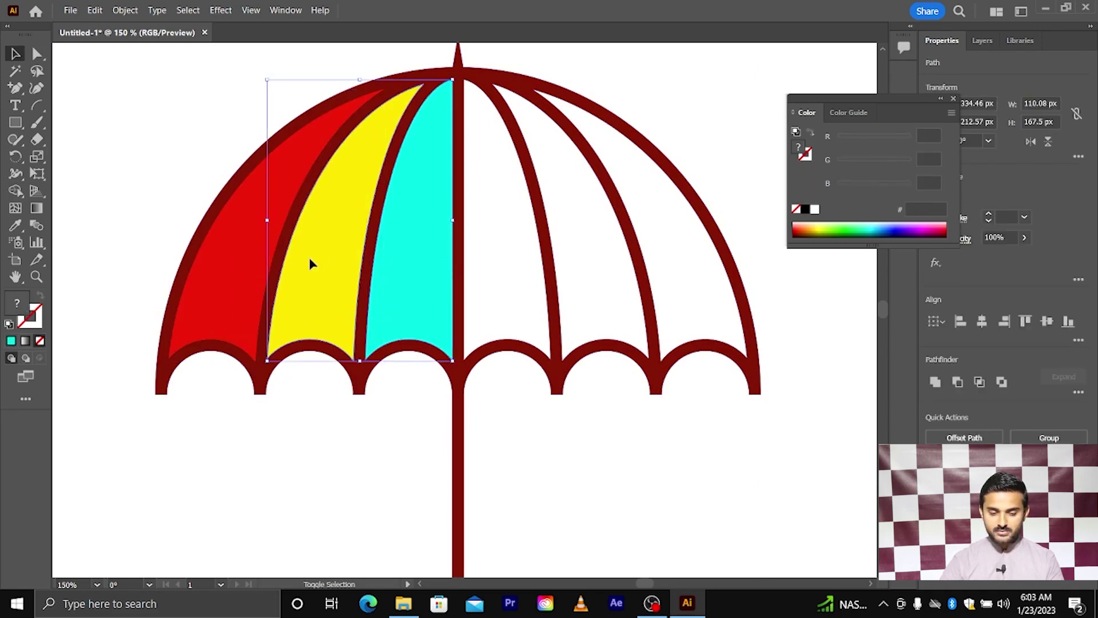
shift+click(225, 266)
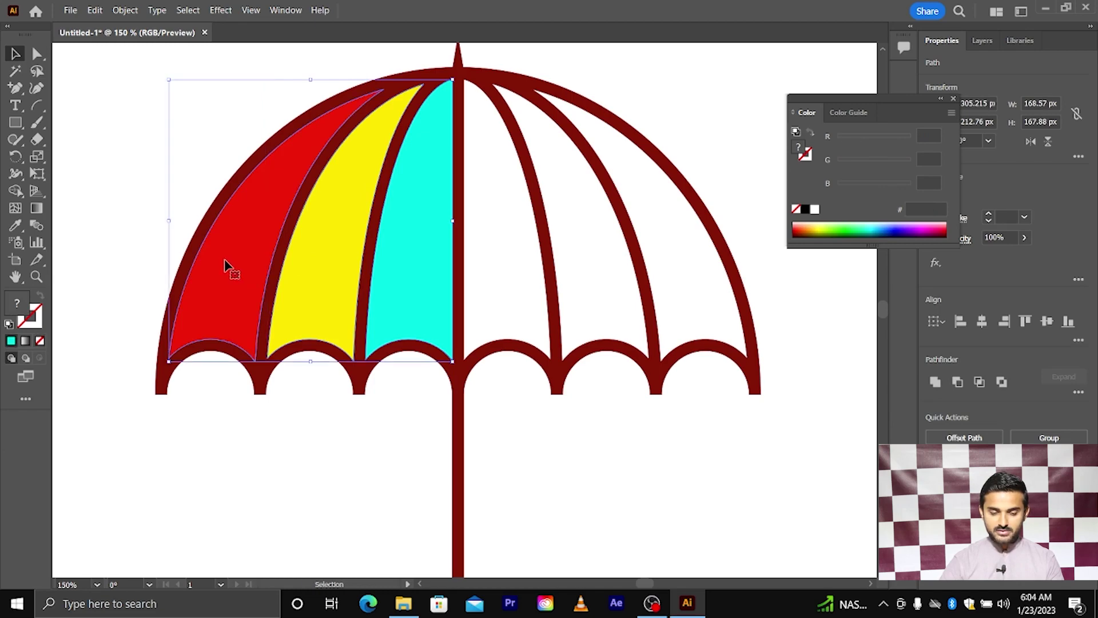
- Reflect a vertical-axis copy of the three panels and place it on the canopy's right half
right_click(231, 258)
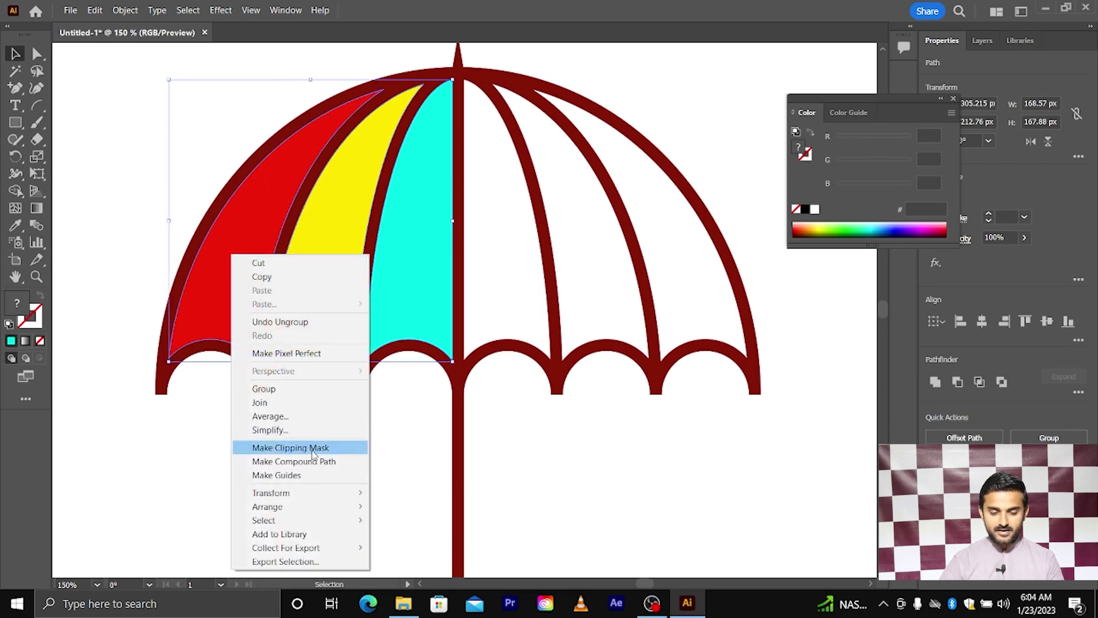
click(416, 539)
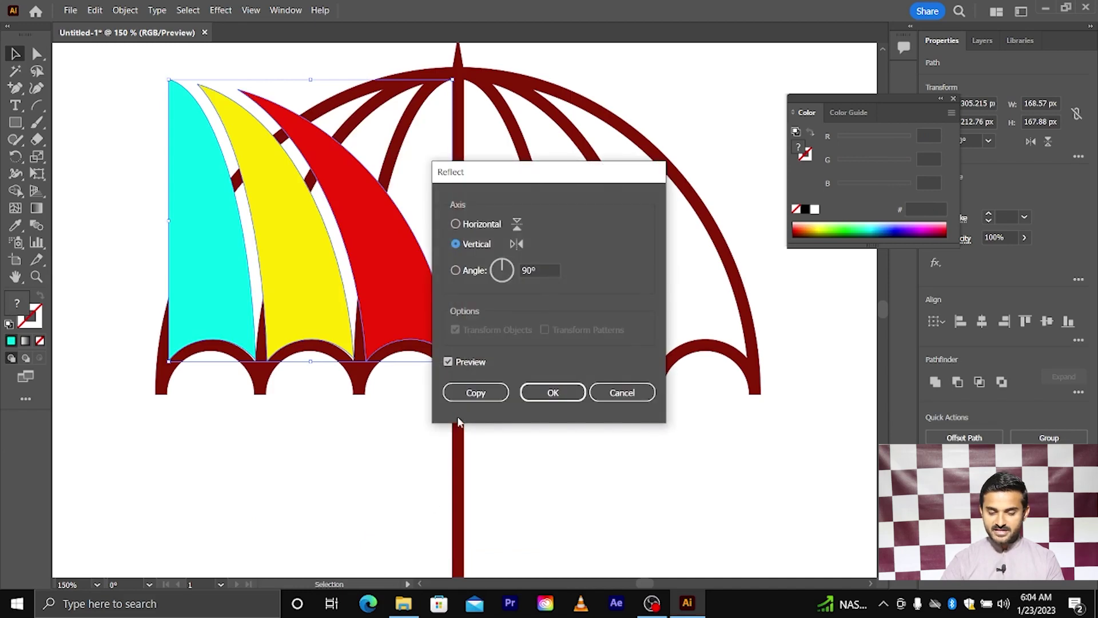
click(477, 398)
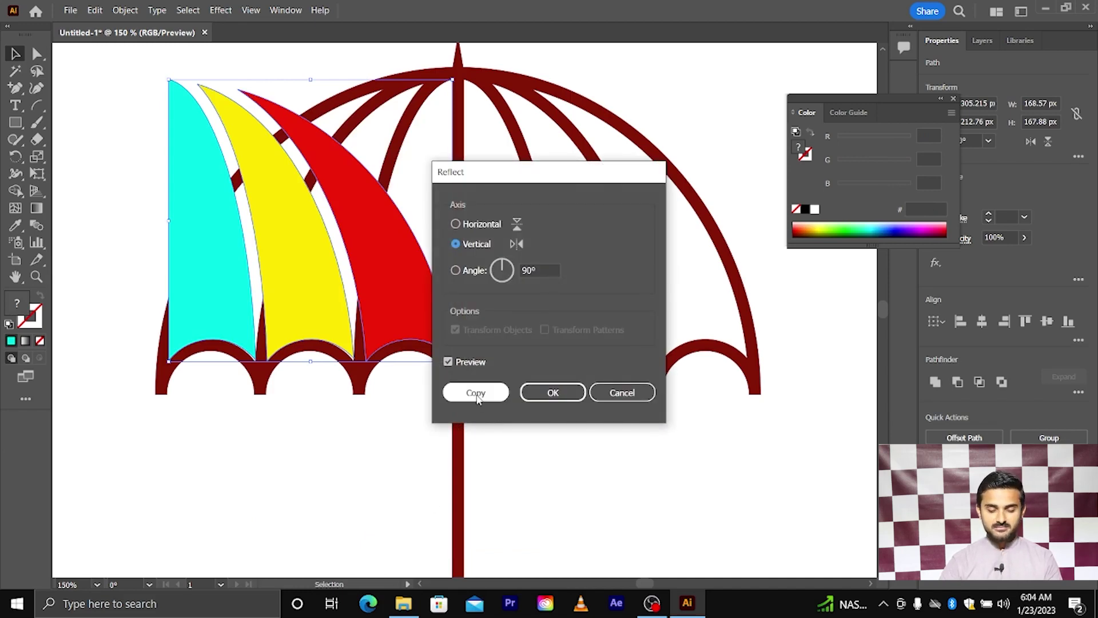
click(477, 395)
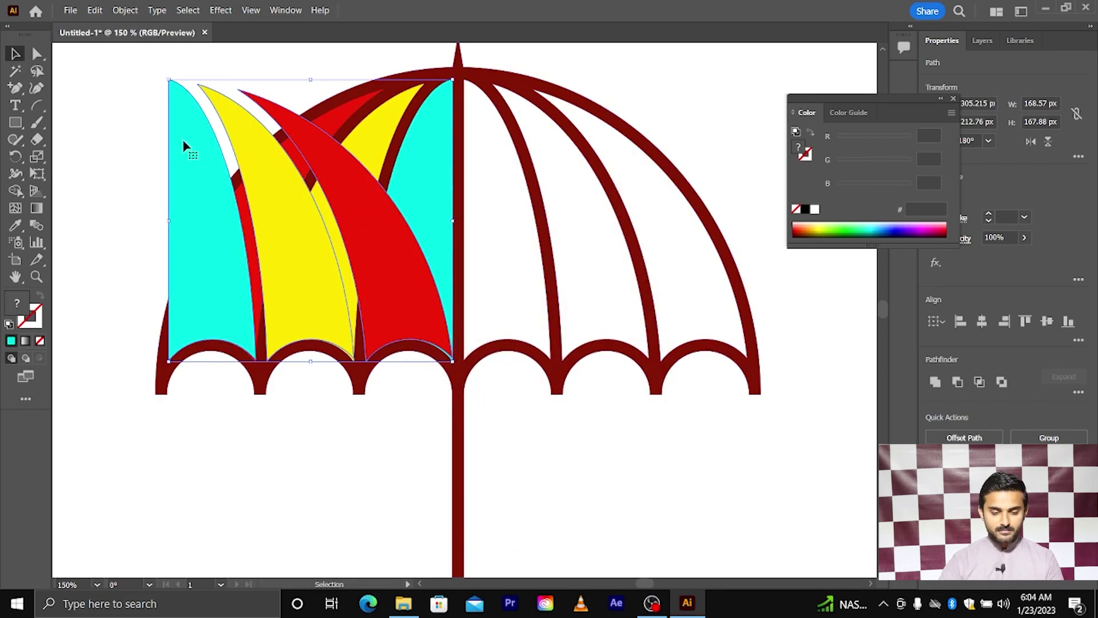
drag(184, 147, 479, 189)
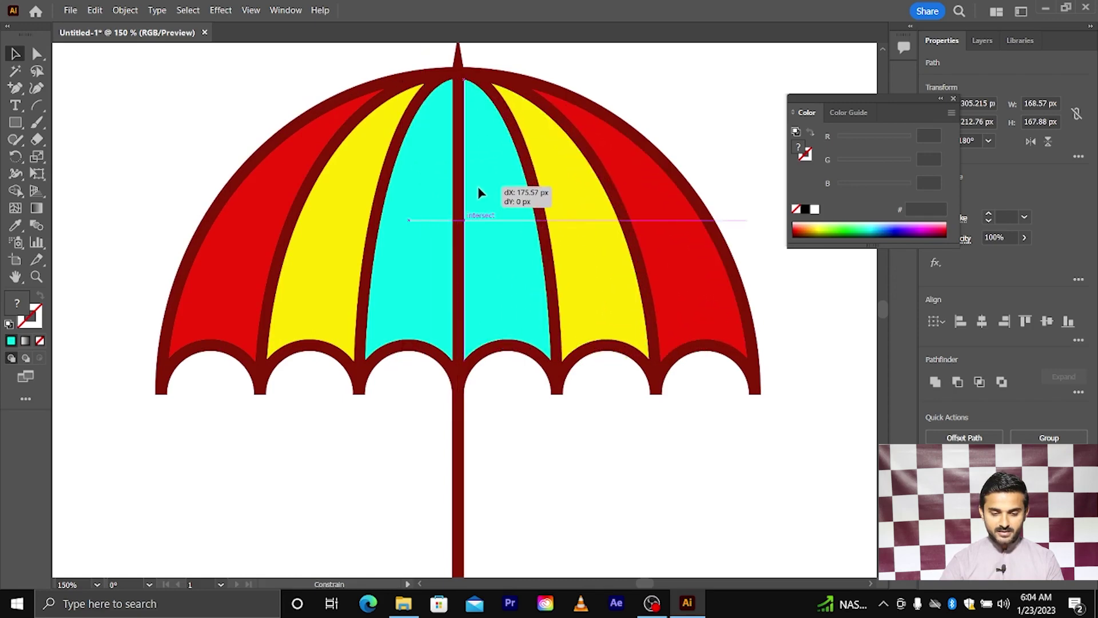
drag(479, 186, 479, 188)
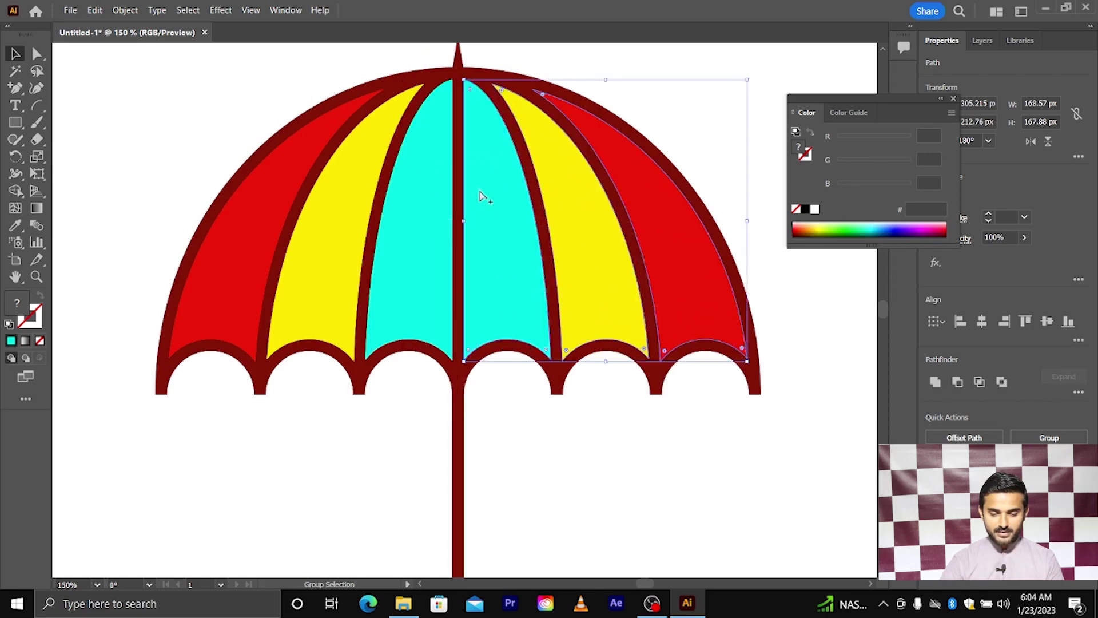
scroll(480, 196, up, 5)
scroll(481, 196, down, 6)
- Select the hook's anchor points and move them up to shorten the stem
click(496, 337)
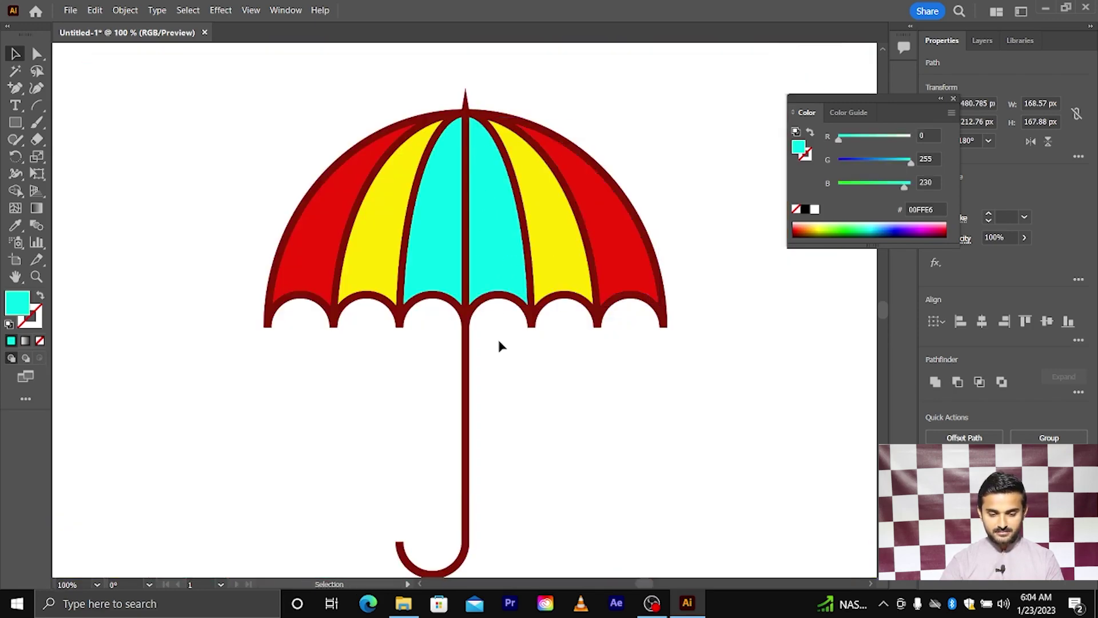
scroll(497, 345, down, 1)
scroll(498, 344, down, 2)
scroll(498, 421, up, 1)
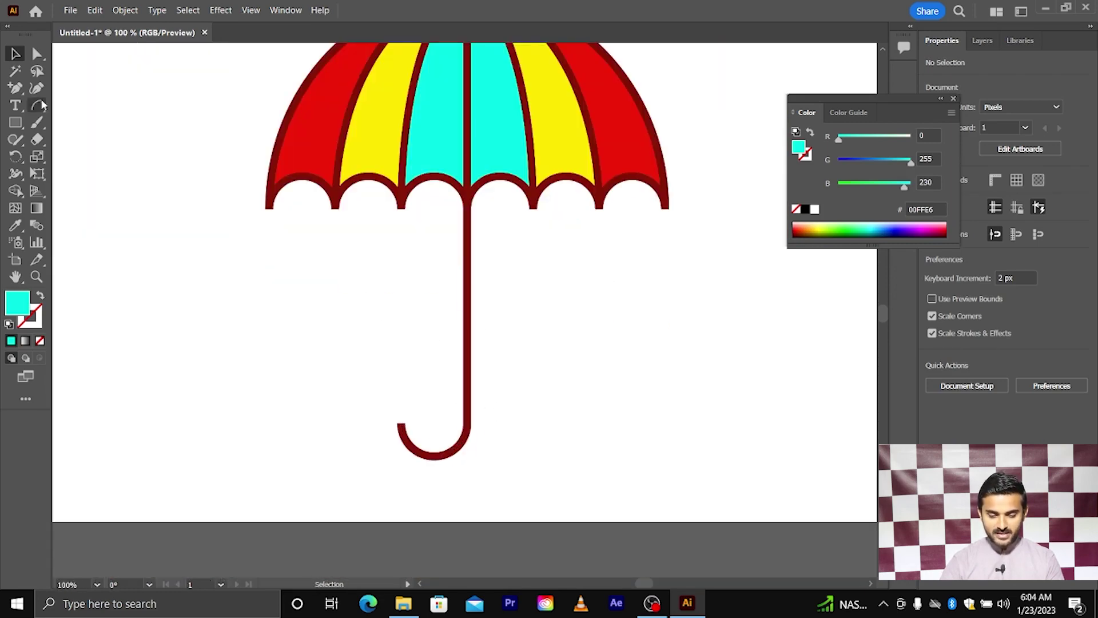
click(39, 56)
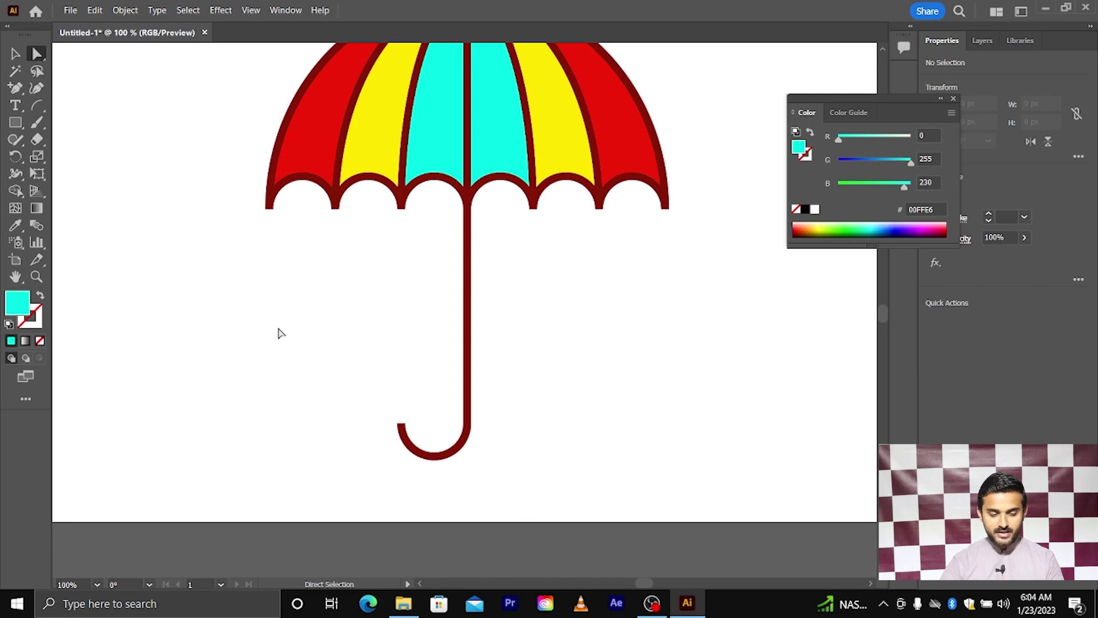
drag(307, 369, 626, 489)
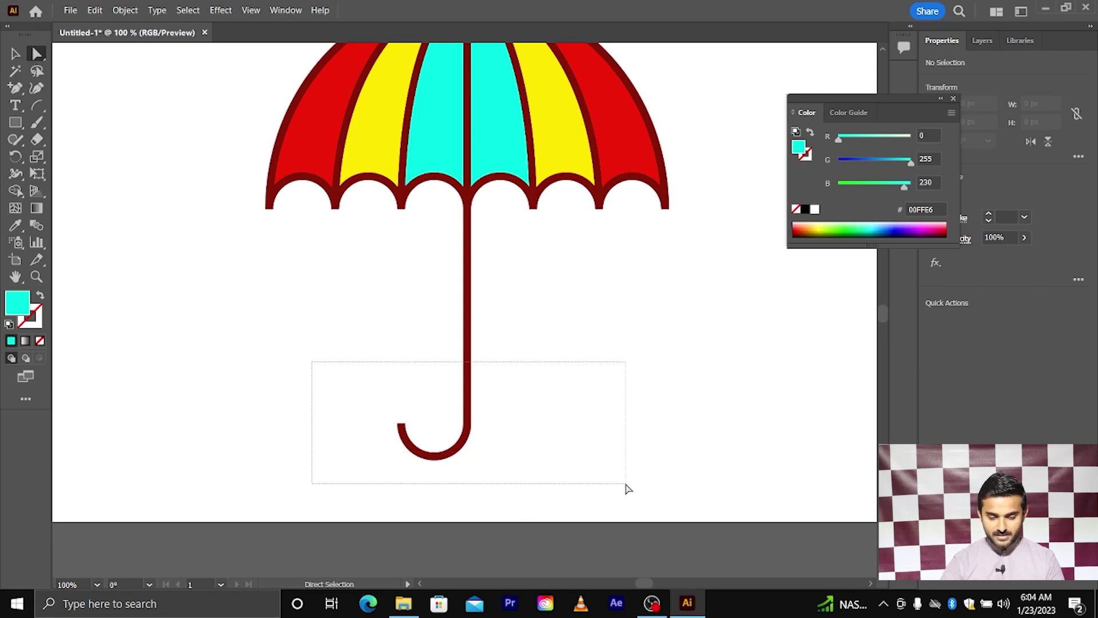
drag(328, 362, 608, 505)
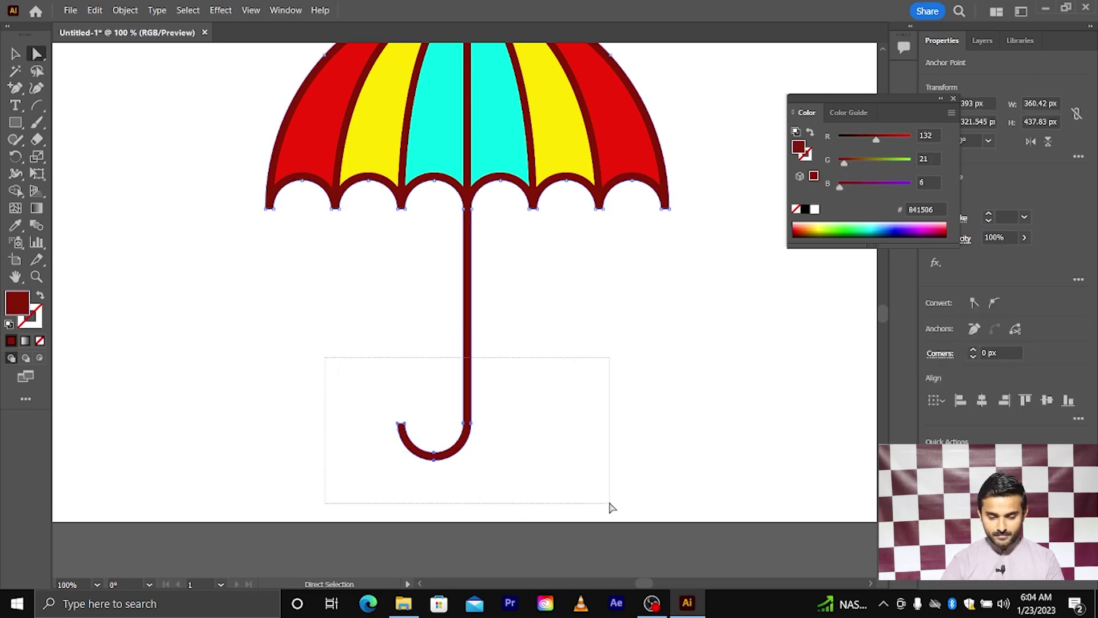
drag(353, 402, 586, 490)
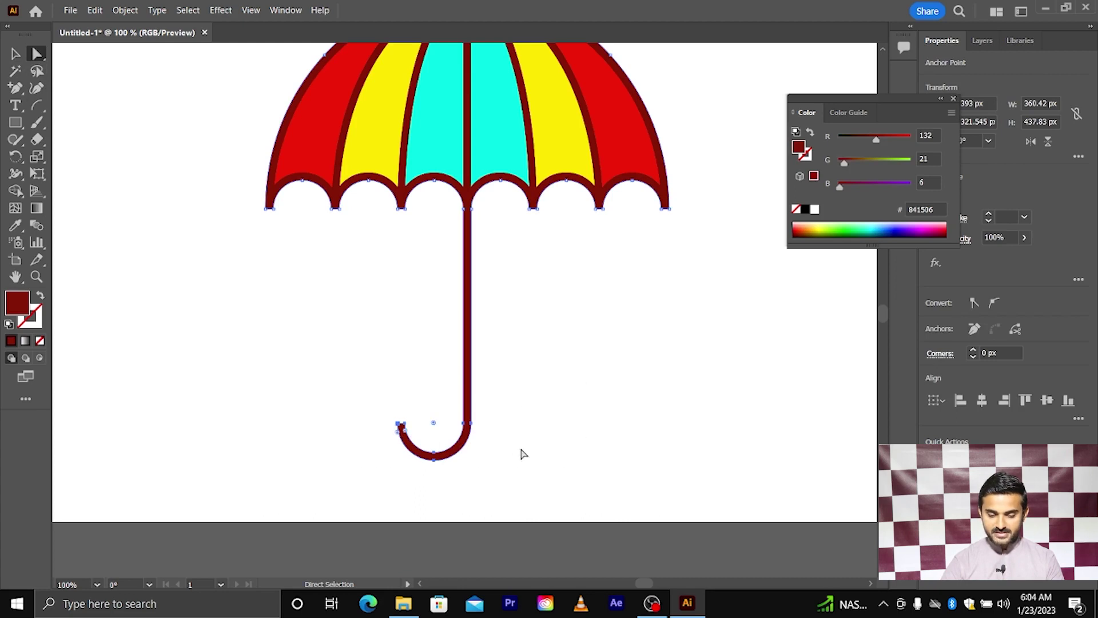
mouse_move(472, 430)
mouse_down()
mouse_move(473, 352)
mouse_move(471, 387)
mouse_move(475, 377)
mouse_up()
- Zoom out and deselect to view the finished umbrella
key(ctrl+a)
key(ctrl+minus)
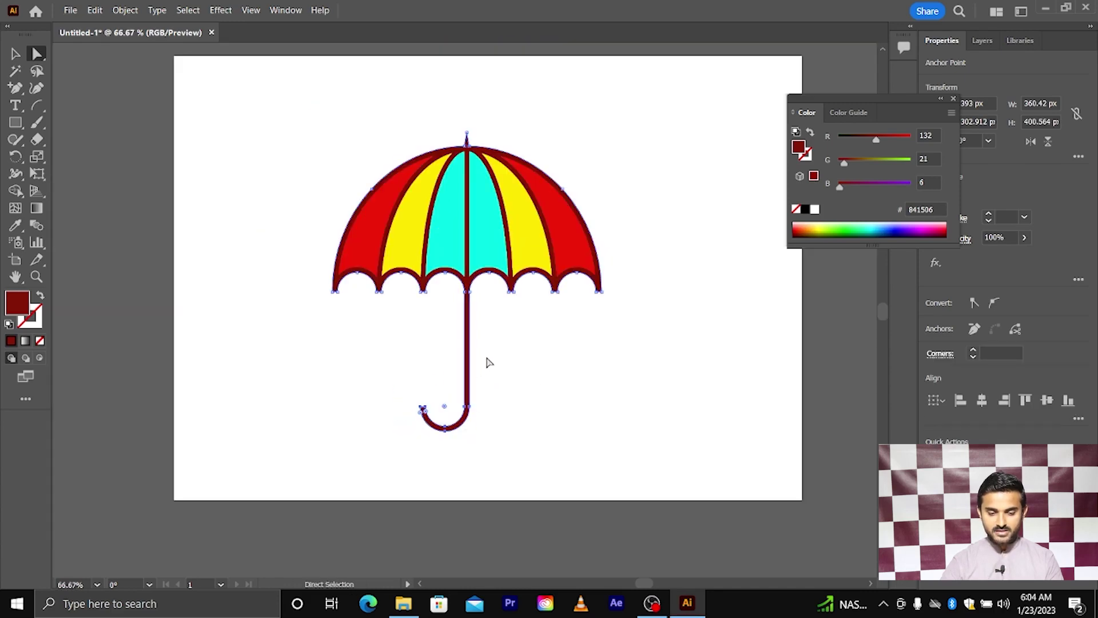
click(487, 362)
scroll(487, 362, down, 2)
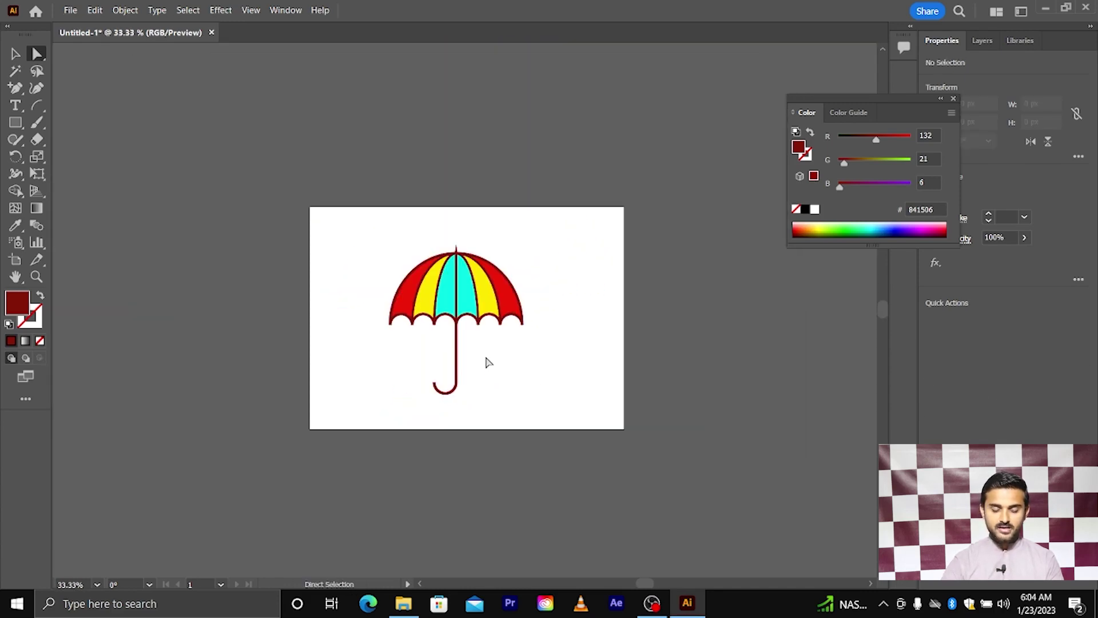
scroll(487, 362, up, 2)
scroll(487, 362, up, 1)
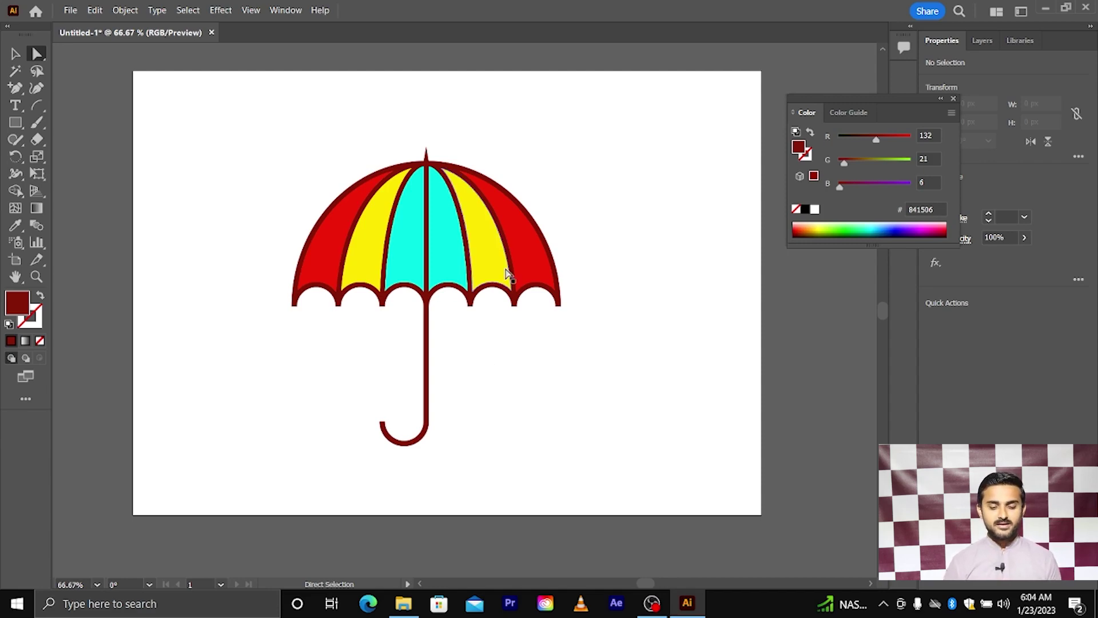
- Select the whole umbrella and move it to the right
key(v)
drag(283, 123, 675, 490)
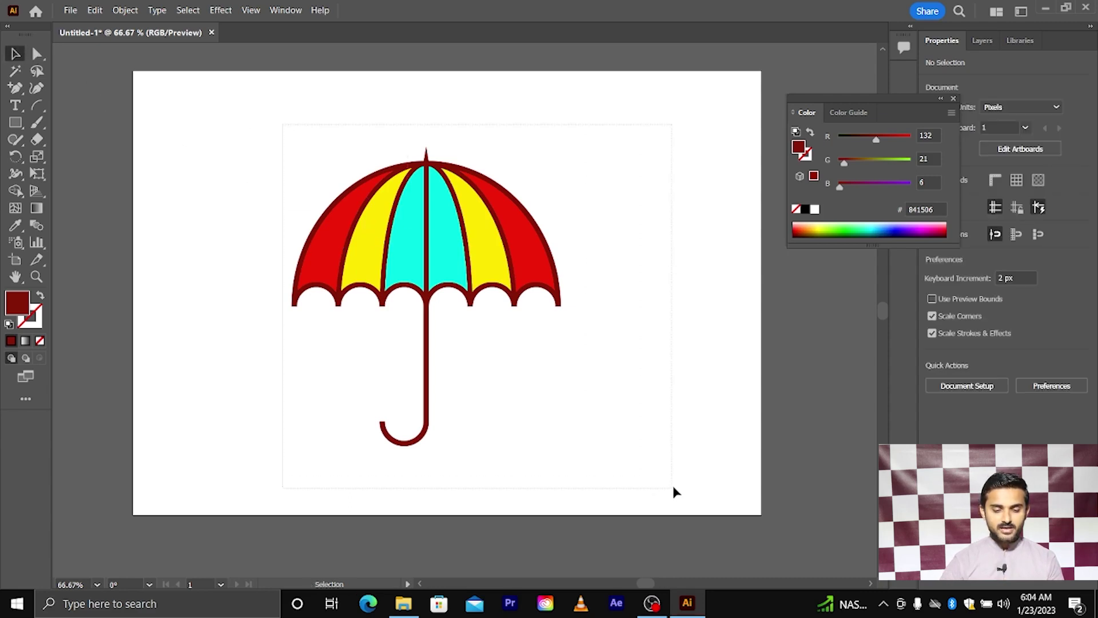
drag(452, 289, 606, 284)
click(343, 240)
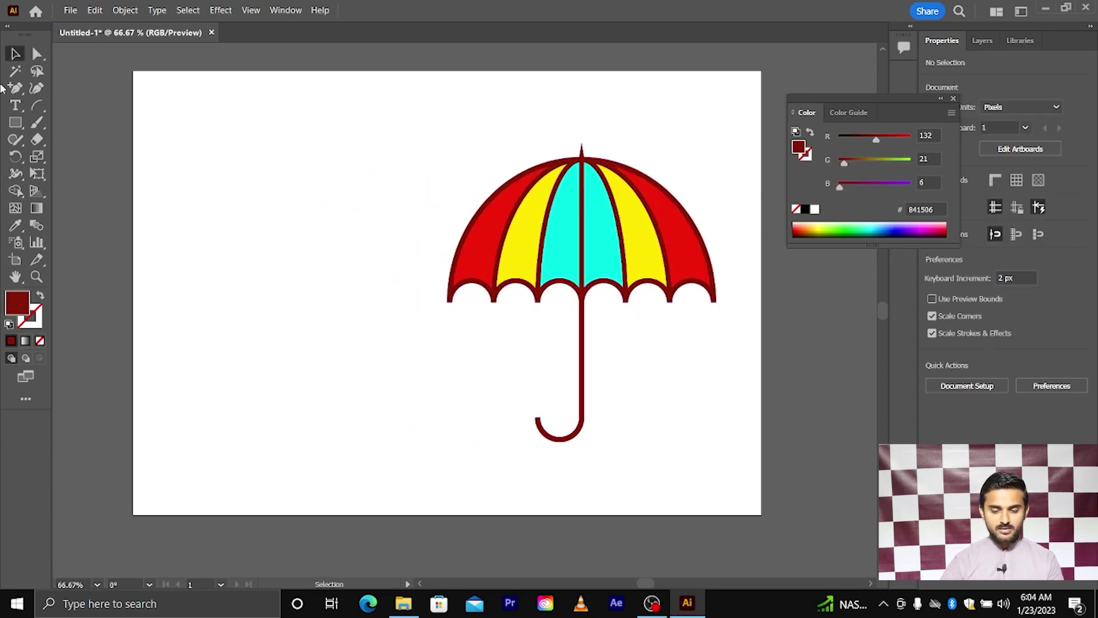
- Draw a tall dark red rectangle left of the umbrella and fully round its corners into a pill
scroll(304, 179, up, 2)
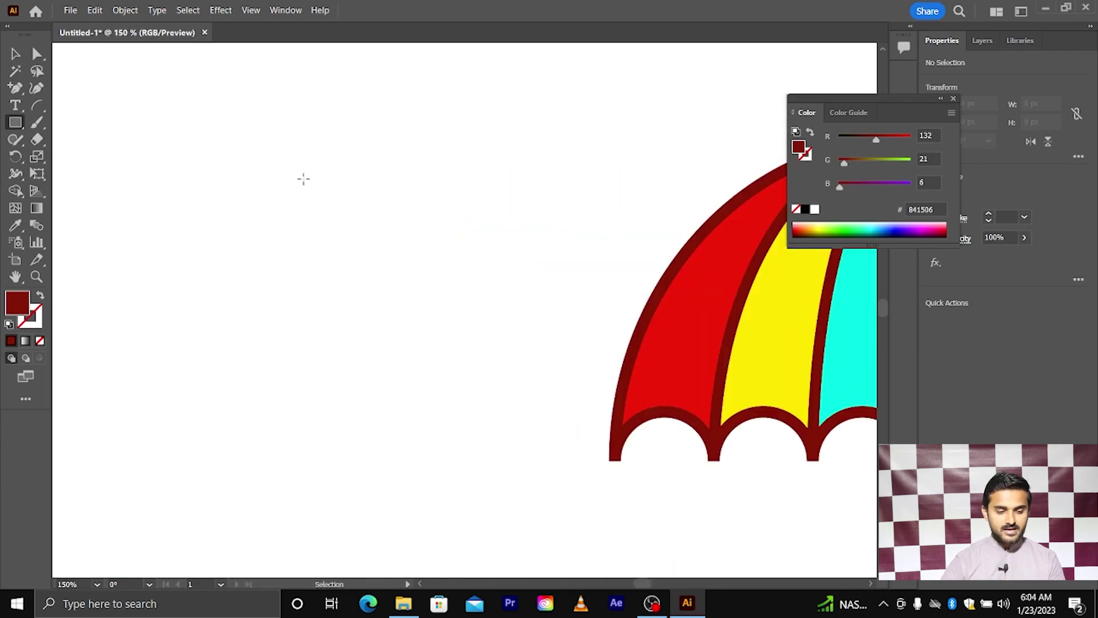
drag(247, 180, 336, 388)
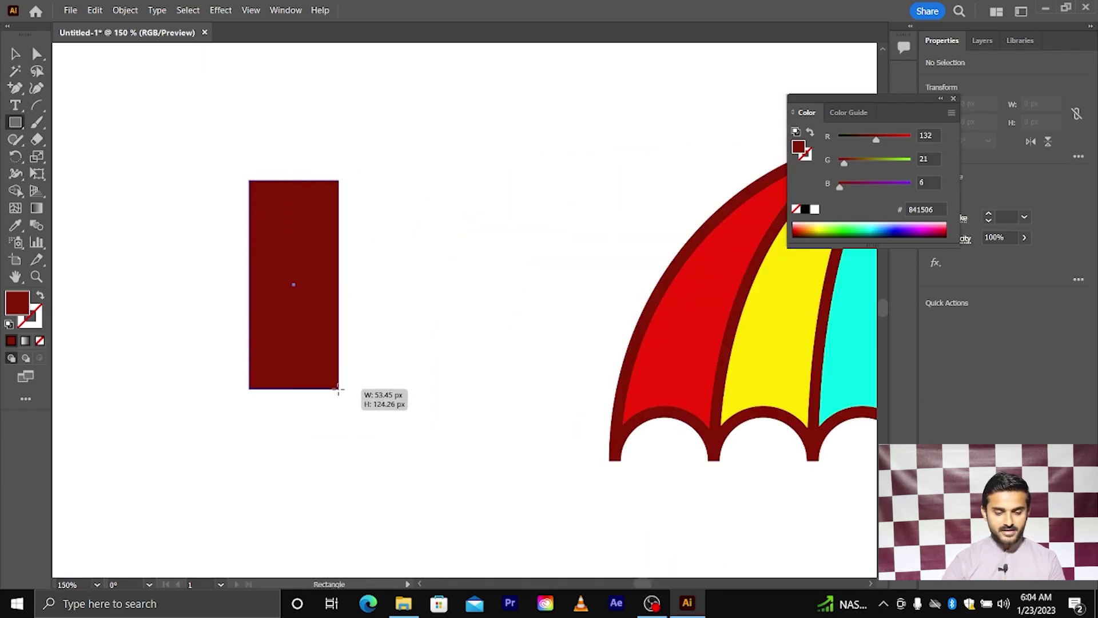
click(41, 57)
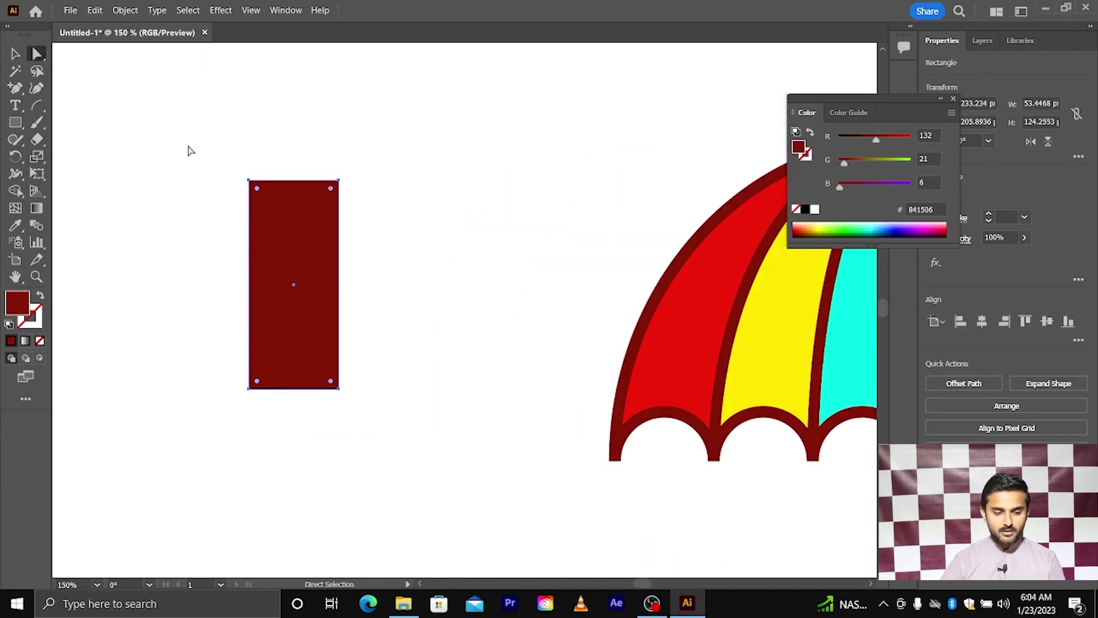
drag(256, 189, 341, 339)
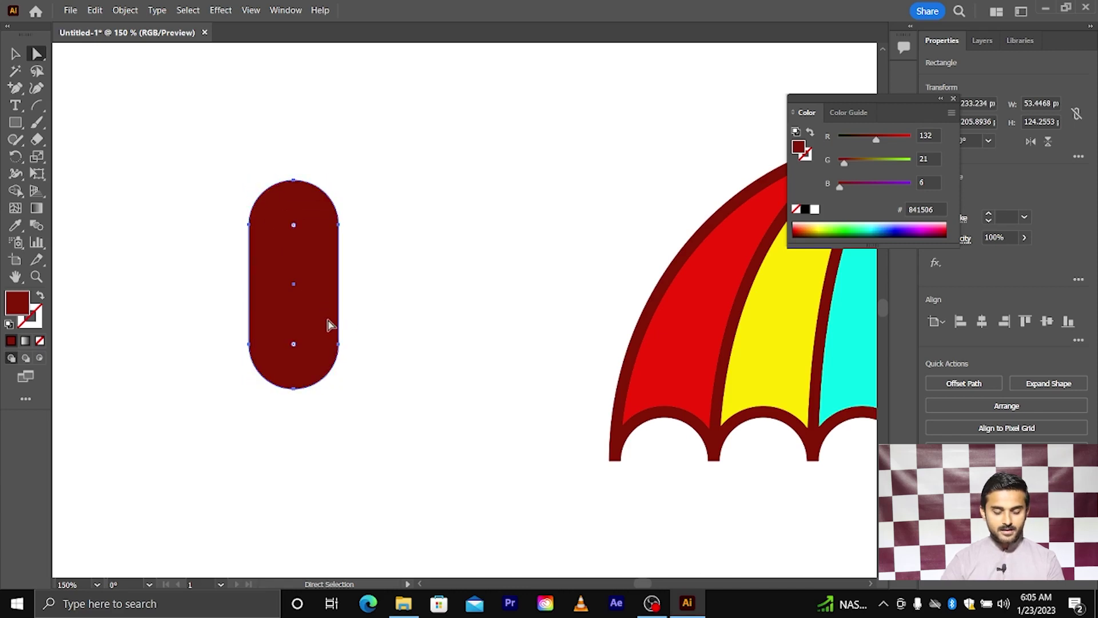
- Rotate the pill to 315°, add a reflected copy forming an X, and select both pills
key(v)
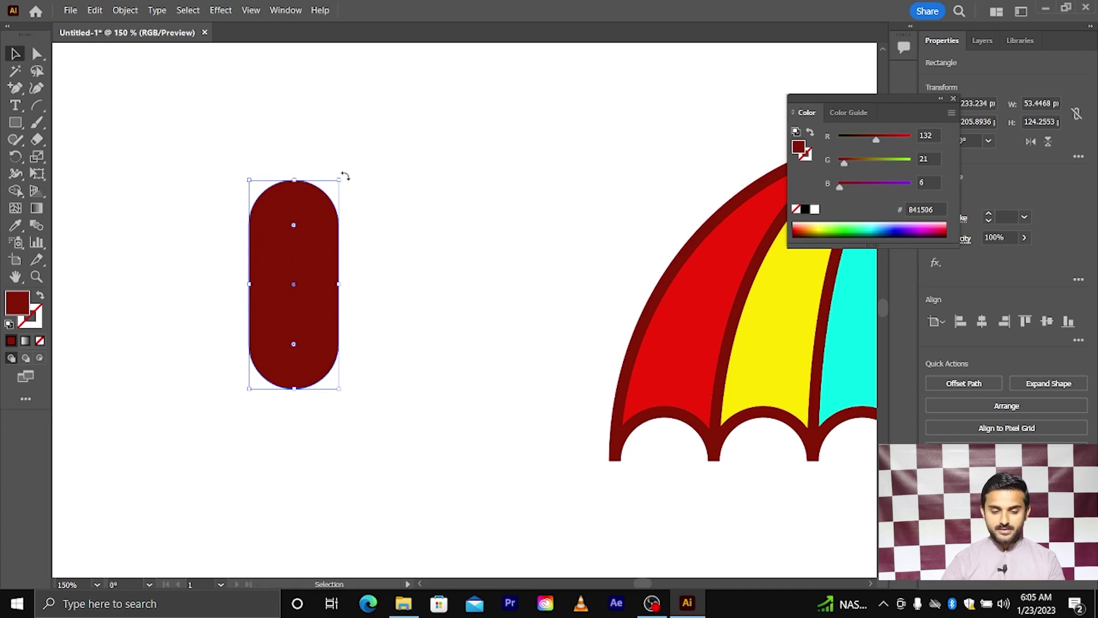
drag(350, 177, 399, 205)
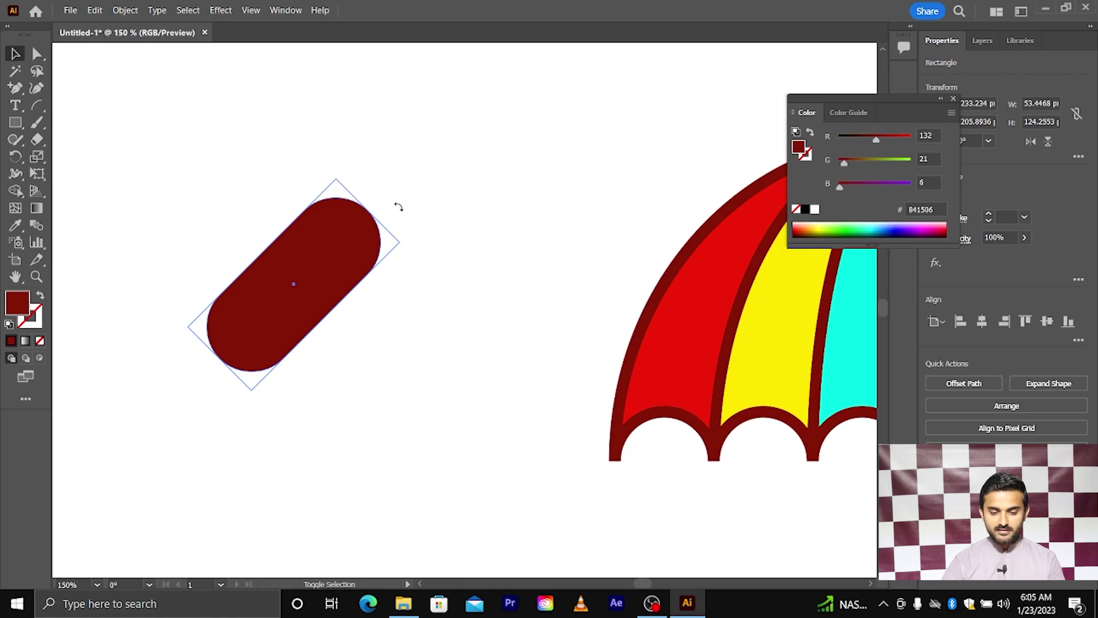
right_click(357, 241)
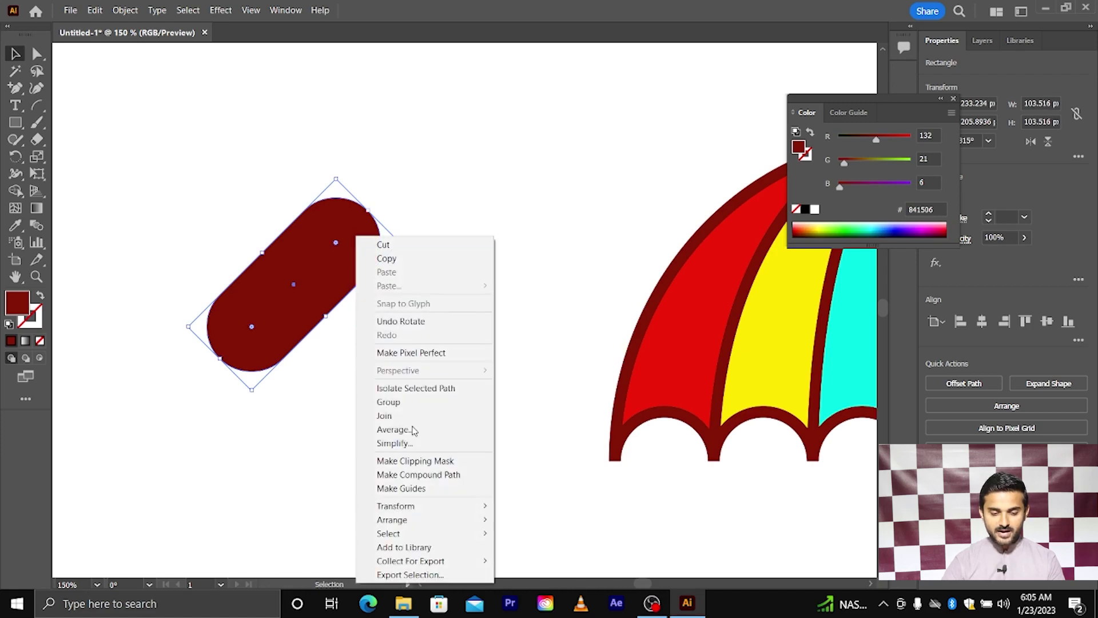
mouse_move(396, 506)
click(544, 441)
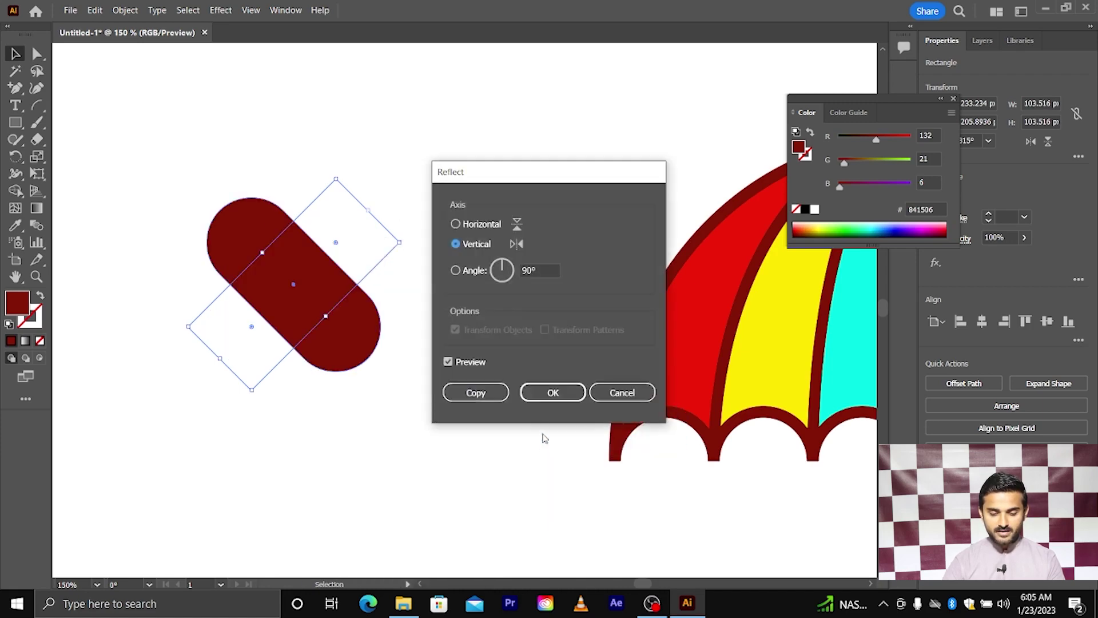
click(466, 393)
drag(176, 143, 400, 389)
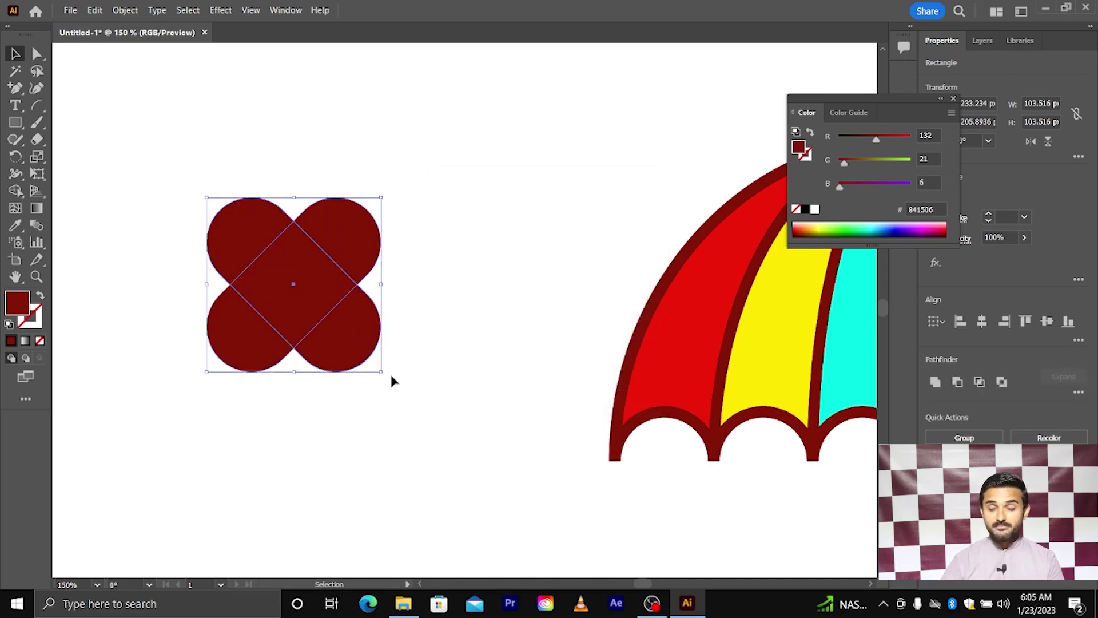
- With Shape Builder, delete the two lower lobes and merge the remaining pieces into a heart
key(shift+m)
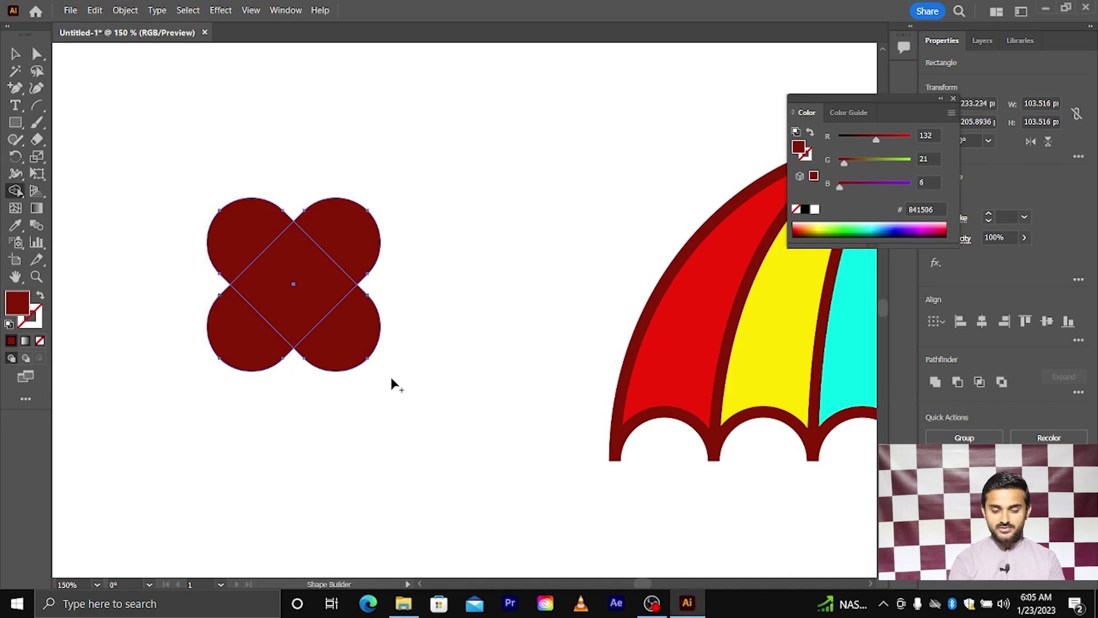
alt+click(239, 344)
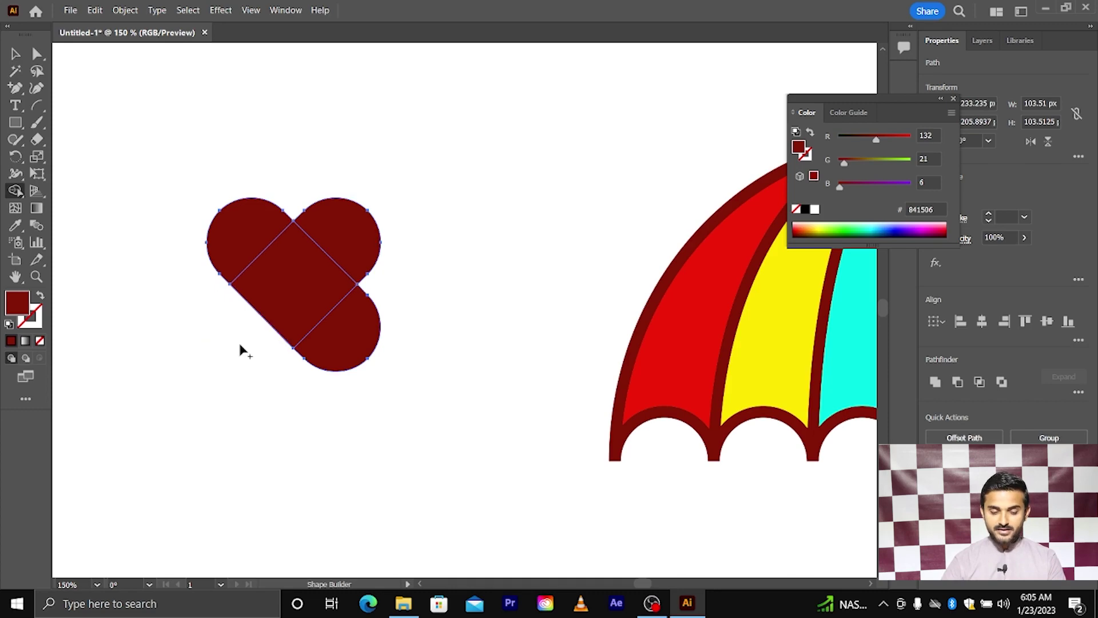
alt+click(339, 344)
drag(344, 232, 251, 246)
- Fill the heart with bright red EF1600, then deselect it
double_click(26, 305)
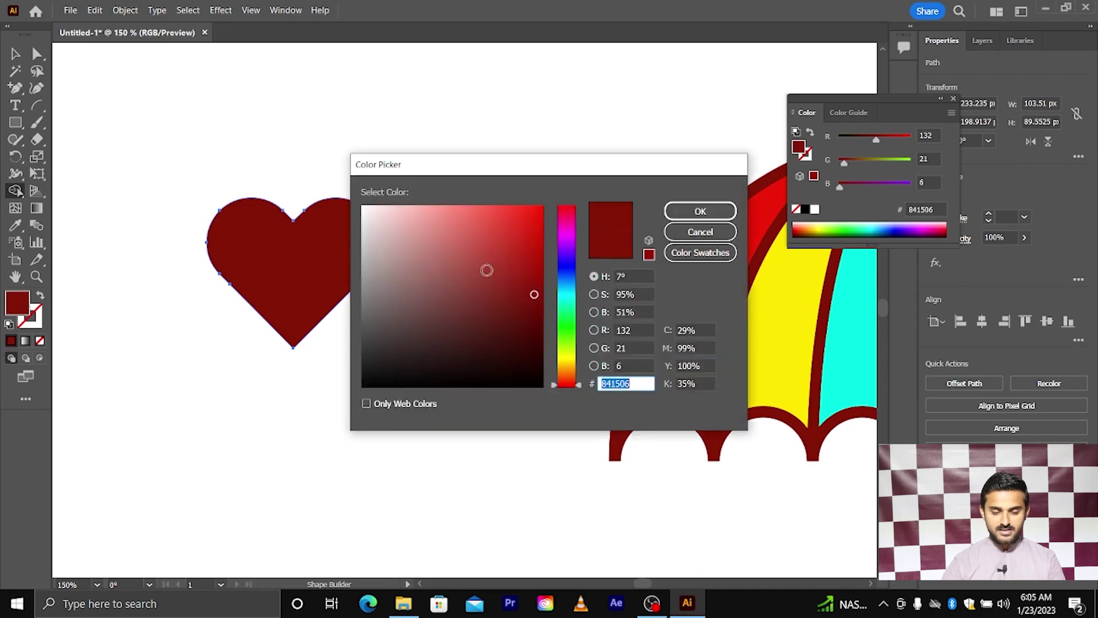
click(553, 216)
click(702, 211)
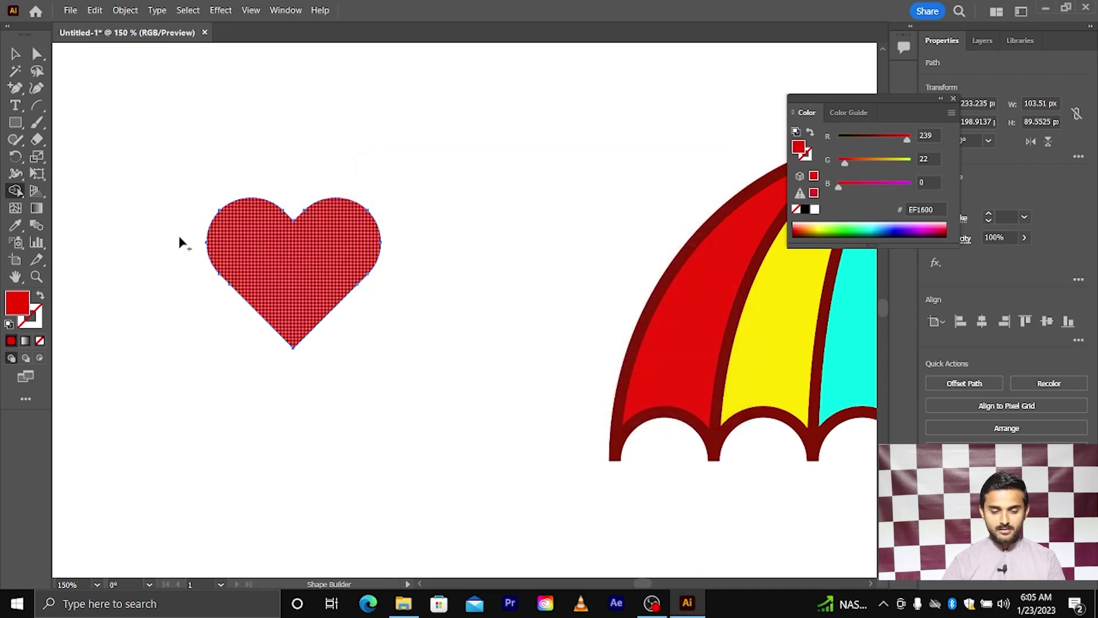
key(v)
click(457, 338)
scroll(452, 329, down, 2)
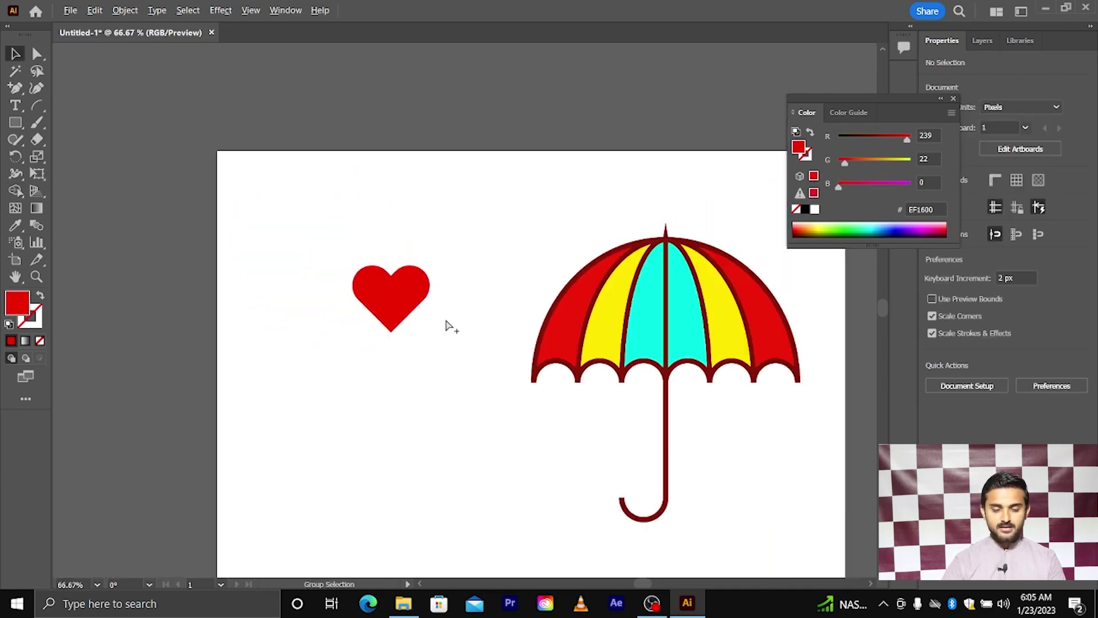
scroll(445, 321, right, 3)
scroll(335, 314, right, 1)
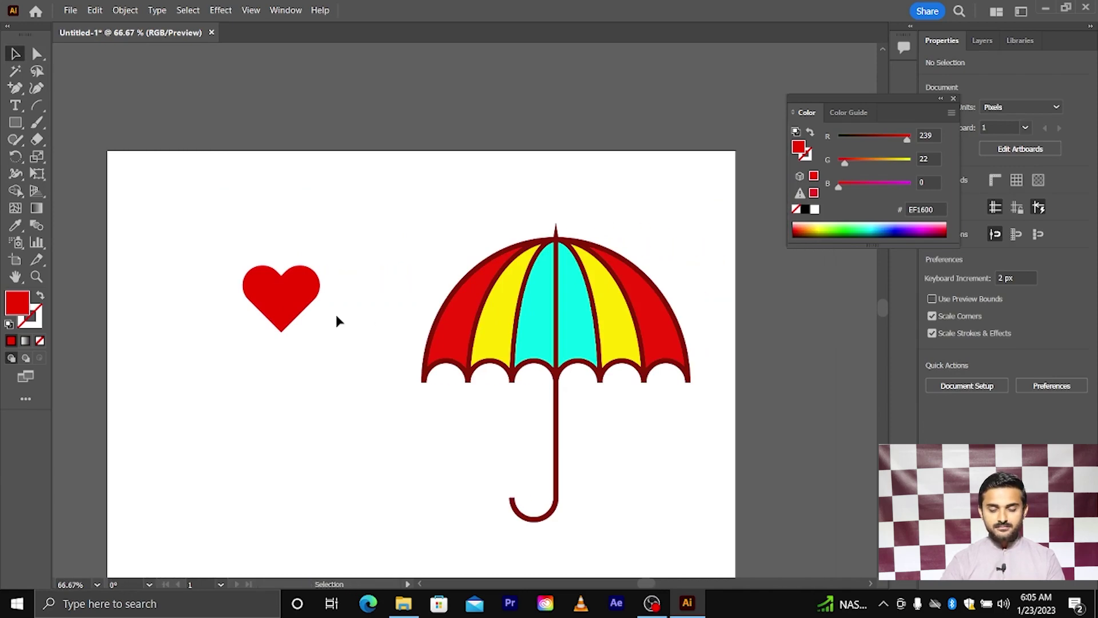
scroll(351, 307, down, 1)
scroll(351, 308, up, 2)
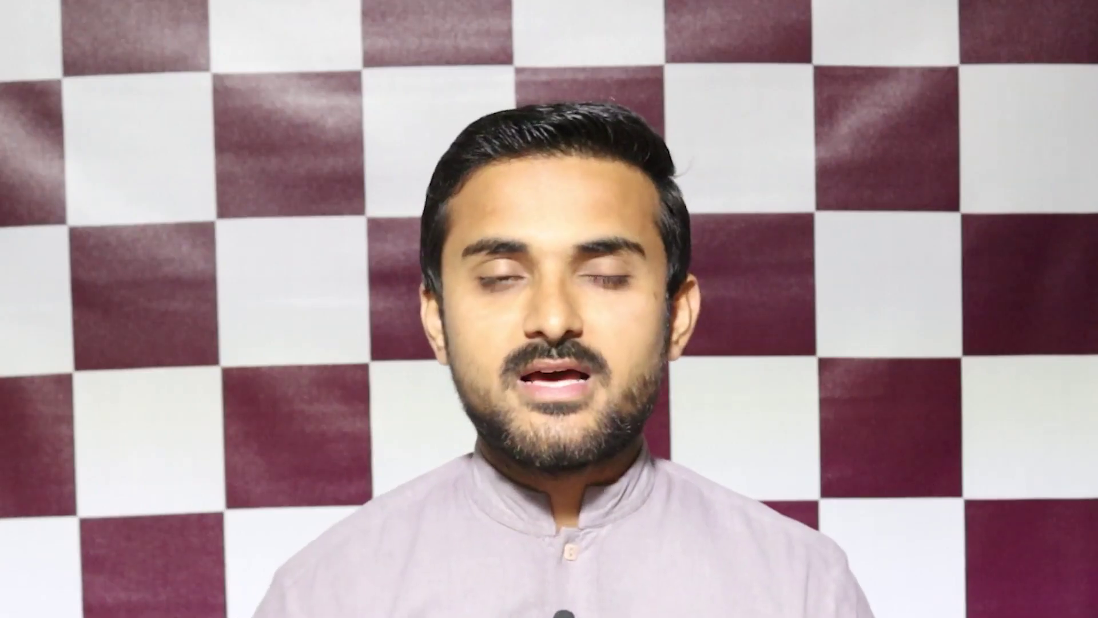